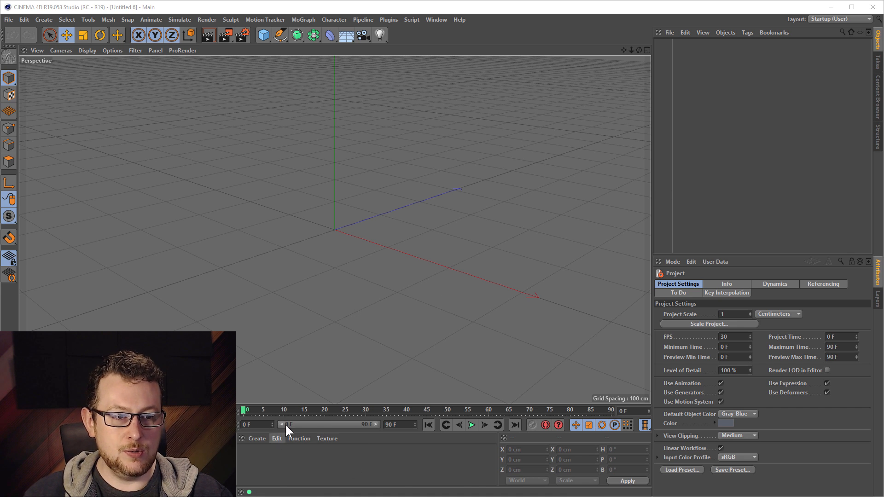
Step: Create a new standard material in the material manager
{"action": "left_click_drag", "start_coordinate": [300, 404], "coordinate": [256, 256]}
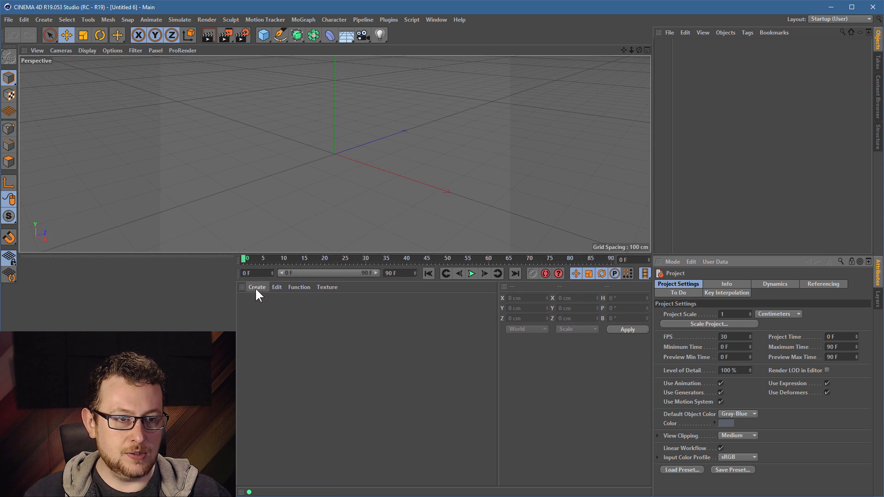
{"action": "left_click", "coordinate": [256, 288]}
{"action": "mouse_move", "coordinate": [282, 324]}
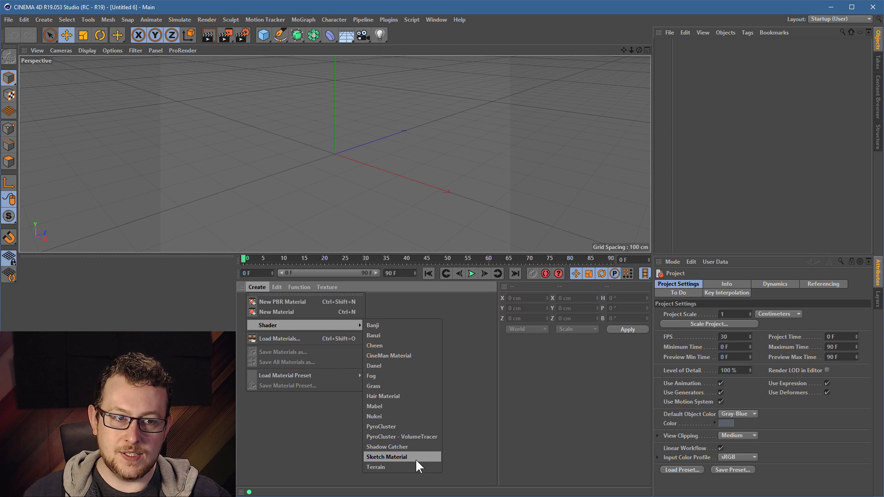
{"action": "left_click", "coordinate": [313, 311]}
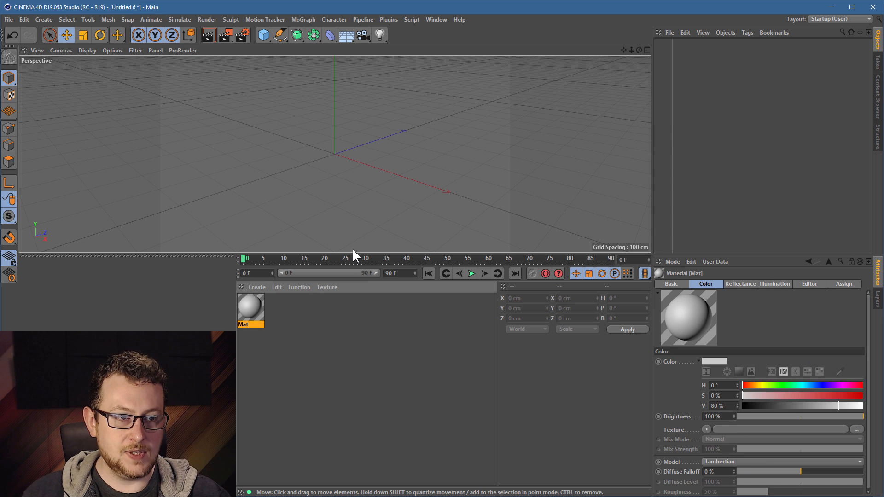
{"action": "left_click_drag", "start_coordinate": [353, 254], "coordinate": [352, 458]}
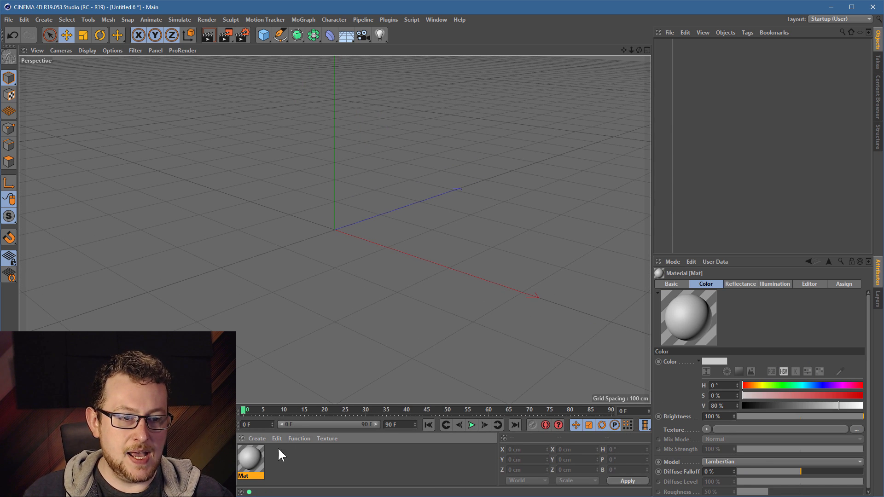
Step: Open the new material for editing and disable its Color and Reflectance channels
{"action": "double_click", "coordinate": [251, 454]}
{"action": "left_click_drag", "start_coordinate": [235, 41], "coordinate": [424, 68]}
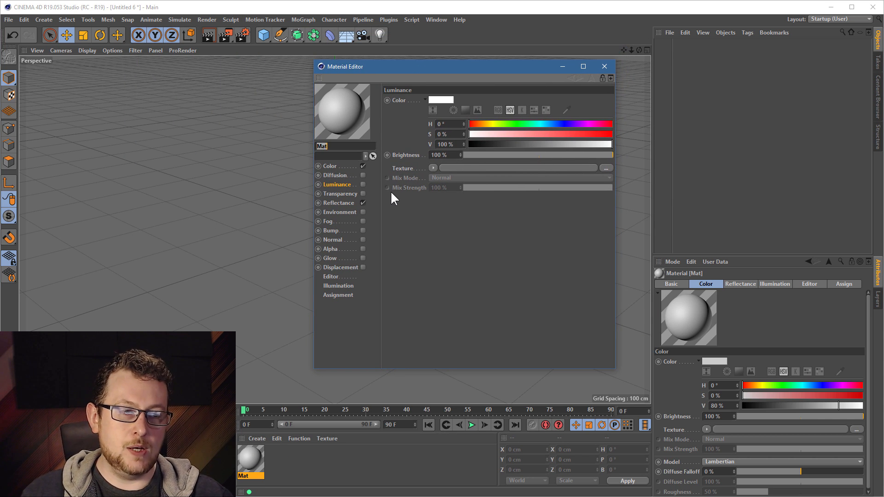
{"action": "left_click", "coordinate": [433, 168]}
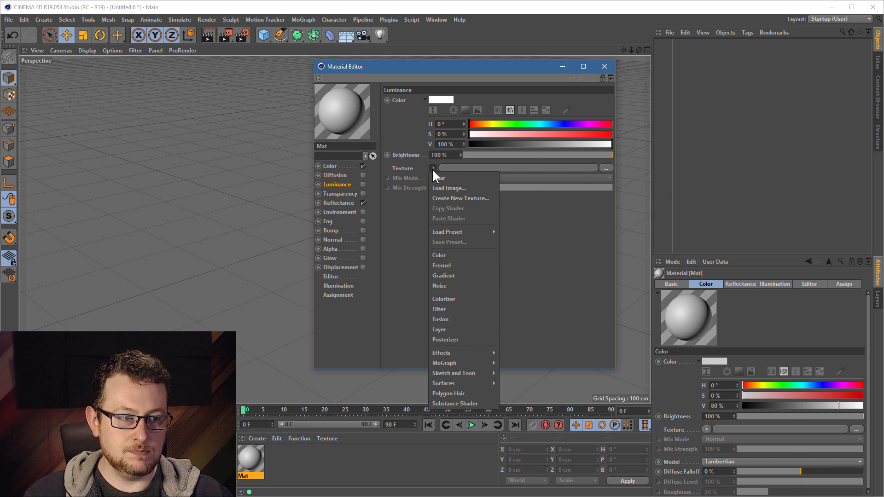
{"action": "mouse_move", "coordinate": [454, 375]}
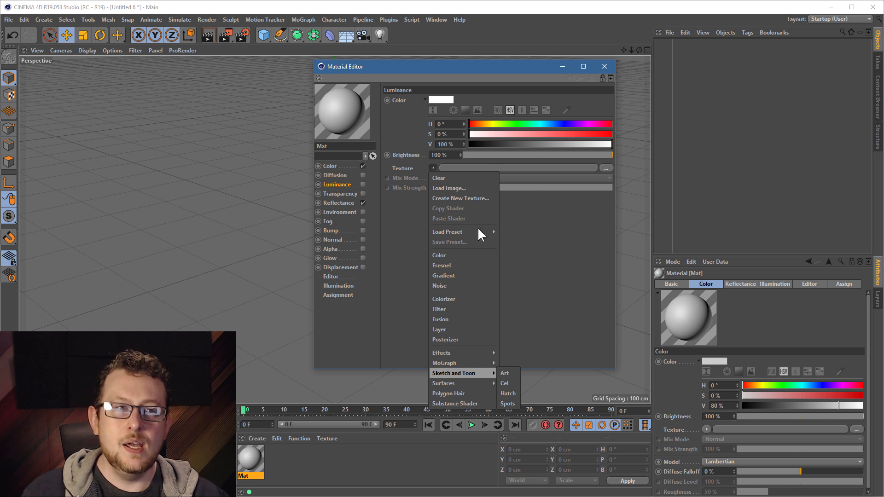
{"action": "left_click", "coordinate": [362, 162]}
{"action": "left_click", "coordinate": [363, 166]}
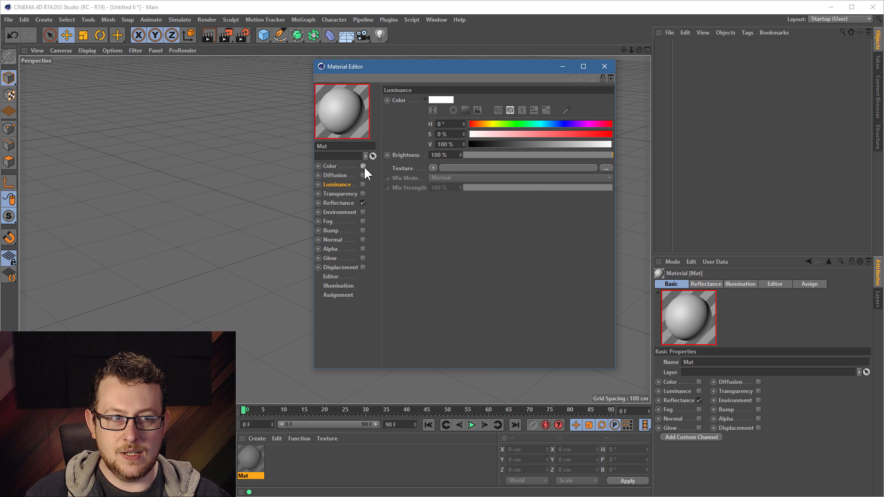
{"action": "left_click", "coordinate": [363, 203]}
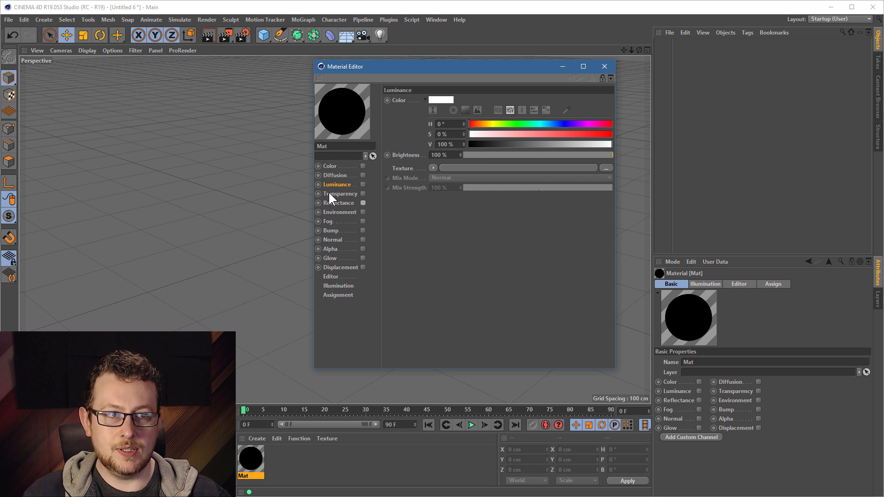
Step: Enable the Luminance channel and load the Sketch and Toon Art shader as its texture
{"action": "left_click", "coordinate": [363, 185]}
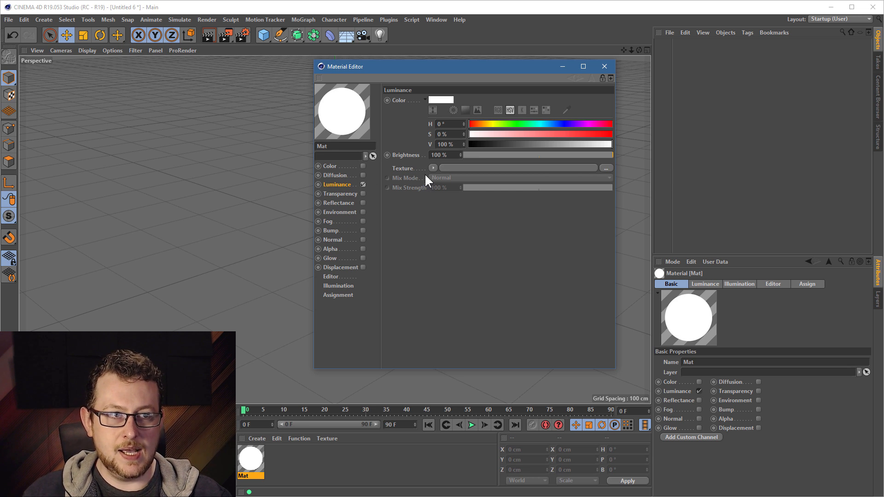
{"action": "left_click", "coordinate": [433, 168]}
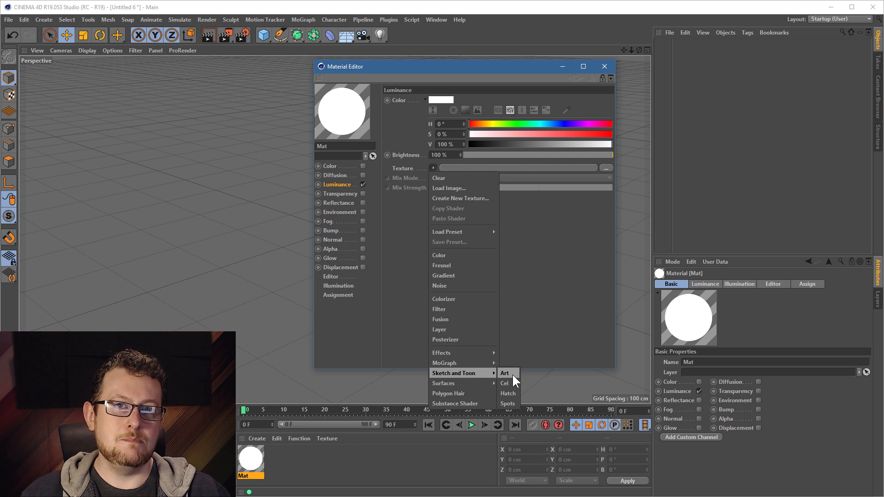
{"action": "left_click", "coordinate": [505, 373]}
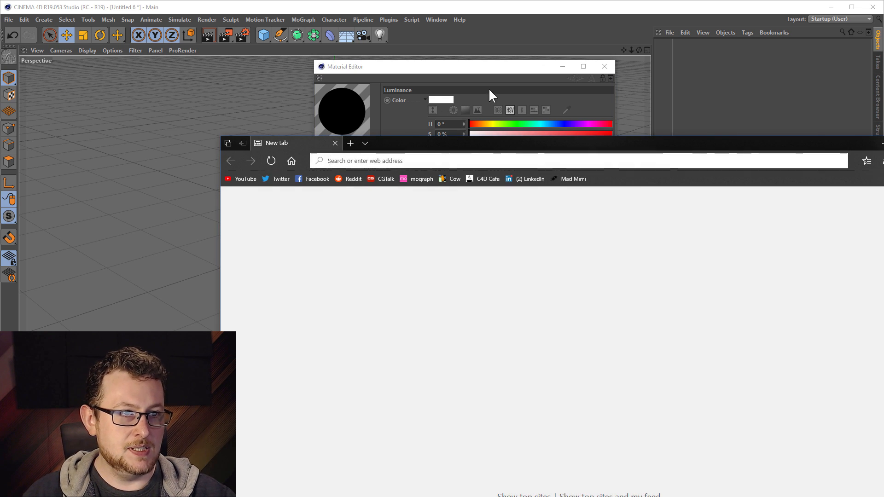
Step: In the web browser, search for "pencil sketched sphere" and show the image results
{"action": "left_click_drag", "start_coordinate": [523, 147], "coordinate": [391, 36]}
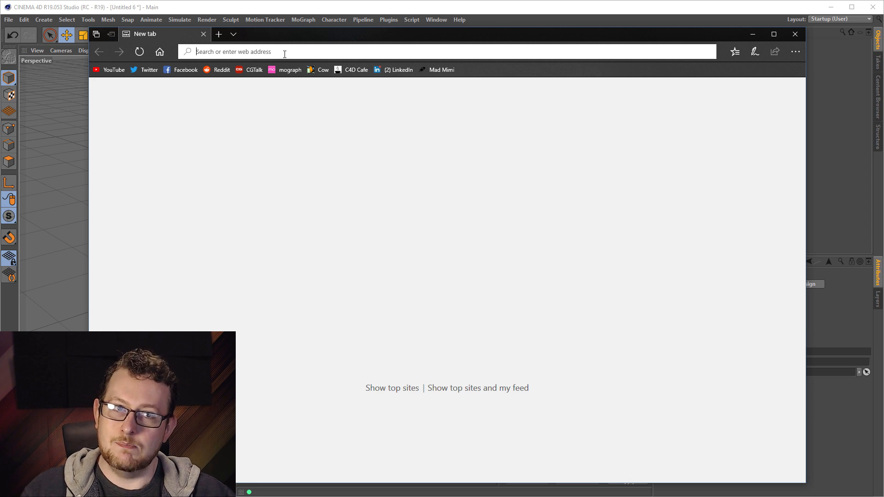
{"action": "type", "text": "penc"}
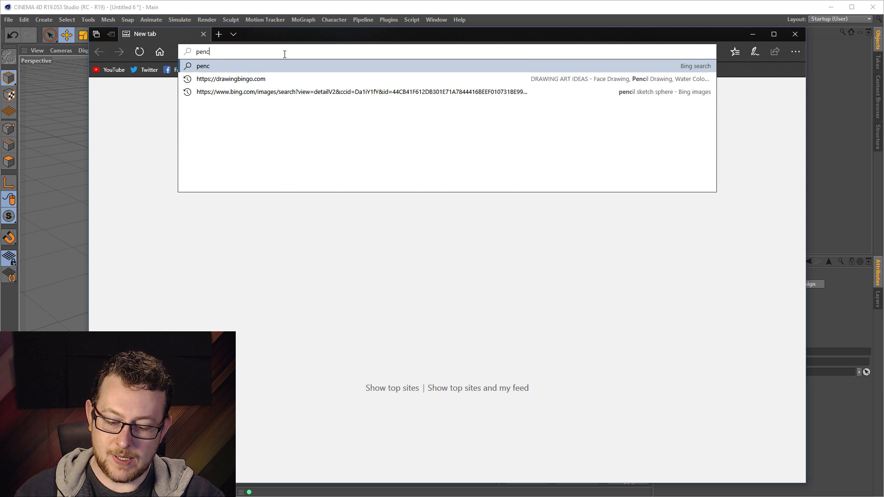
{"action": "type", "text": "il sketched"}
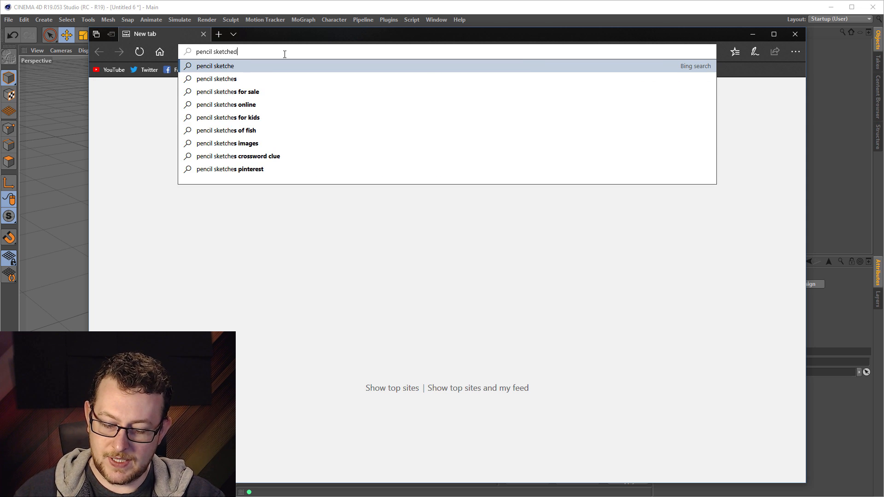
{"action": "type", "text": " sphere"}
{"action": "key", "text": "Return"}
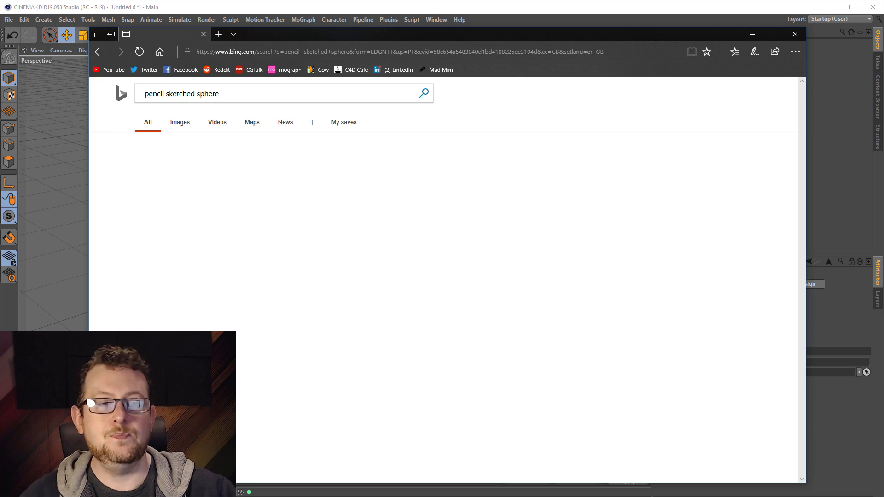
{"action": "left_click", "coordinate": [177, 124]}
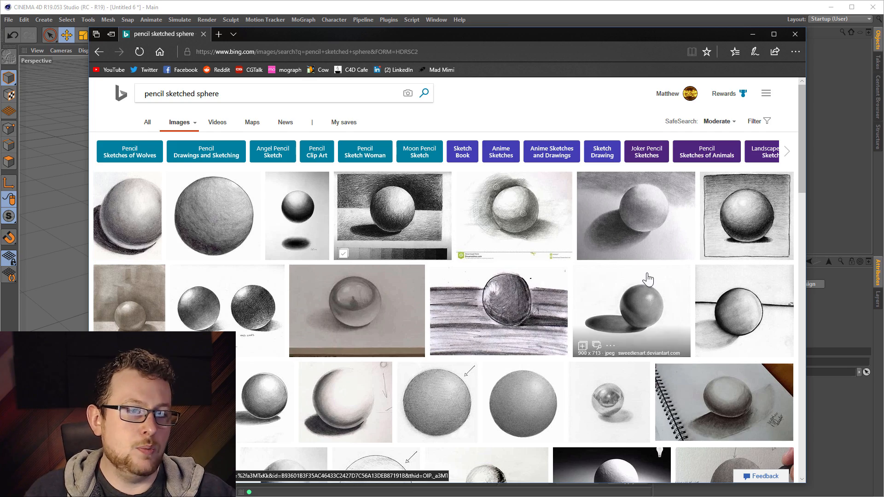
Step: Open the 663 x 622 pencil sketch of a sphere from the image results and save the picture to the Desktop
{"action": "scroll", "coordinate": [597, 295], "scroll_direction": "down", "scroll_amount": 7}
{"action": "scroll", "coordinate": [597, 296], "scroll_direction": "down", "scroll_amount": 3}
{"action": "scroll", "coordinate": [524, 306], "scroll_direction": "up", "scroll_amount": 10}
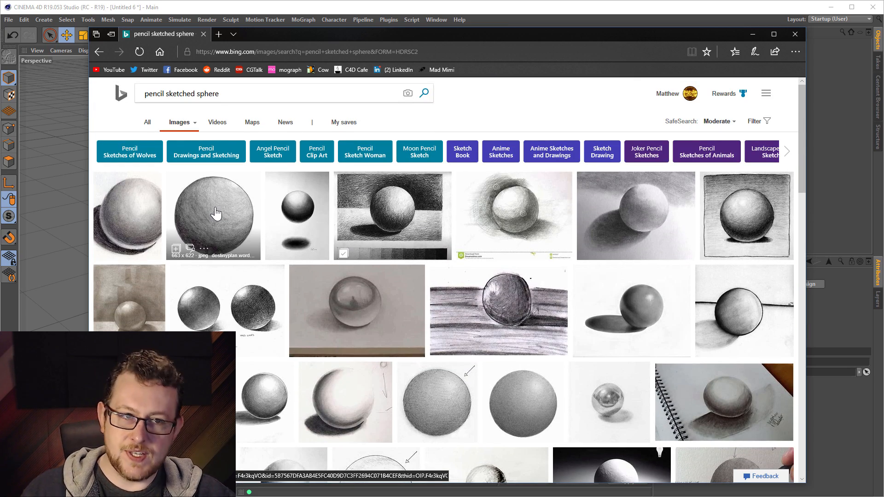
{"action": "left_click", "coordinate": [216, 213]}
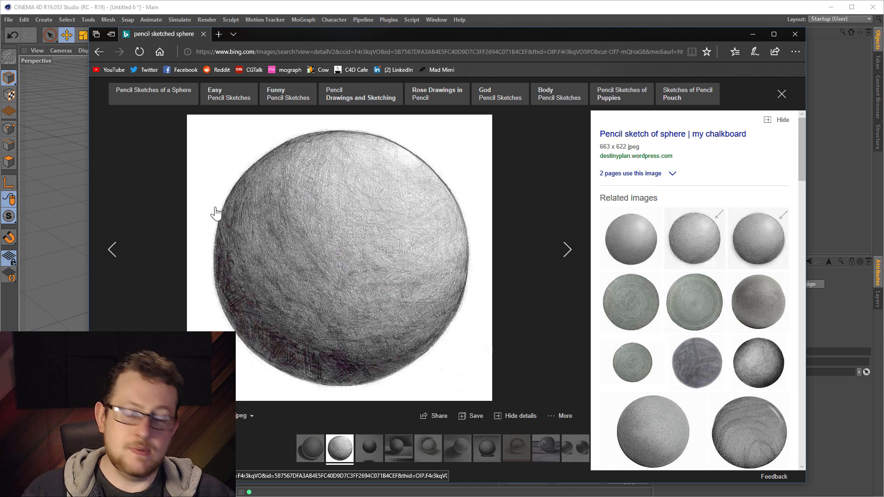
{"action": "right_click", "coordinate": [341, 223]}
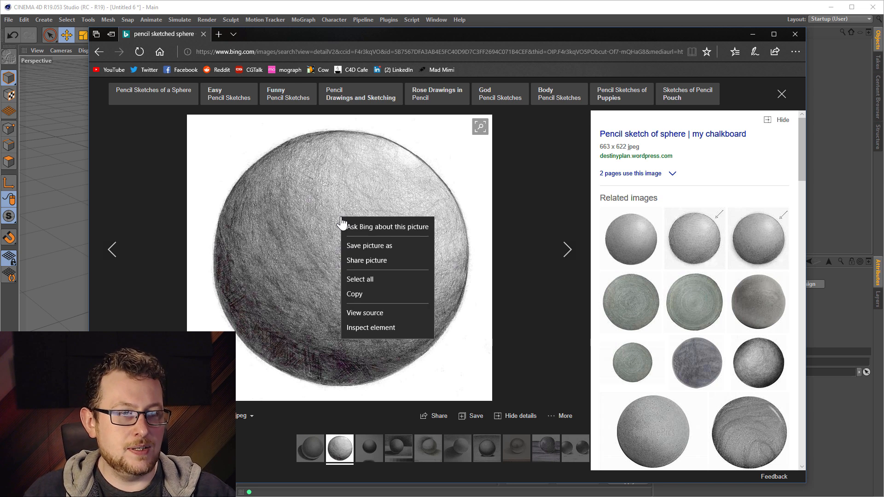
{"action": "left_click", "coordinate": [409, 247]}
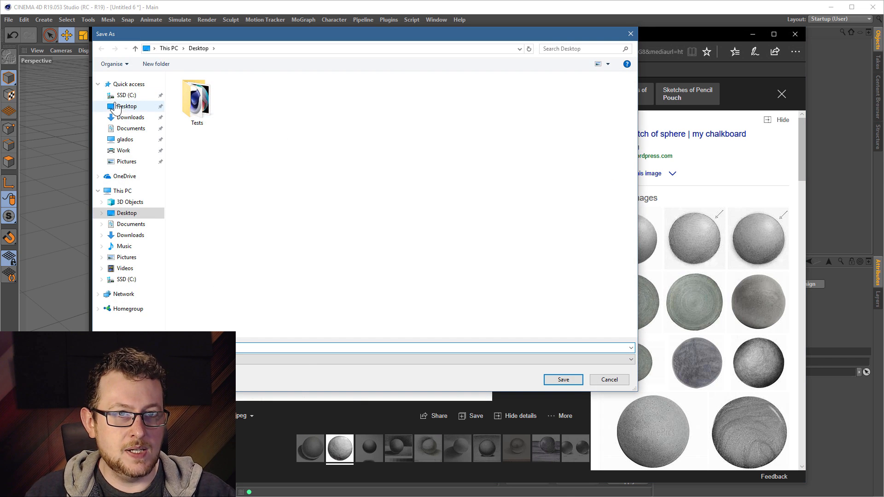
{"action": "left_click", "coordinate": [125, 106]}
{"action": "left_click", "coordinate": [561, 380]}
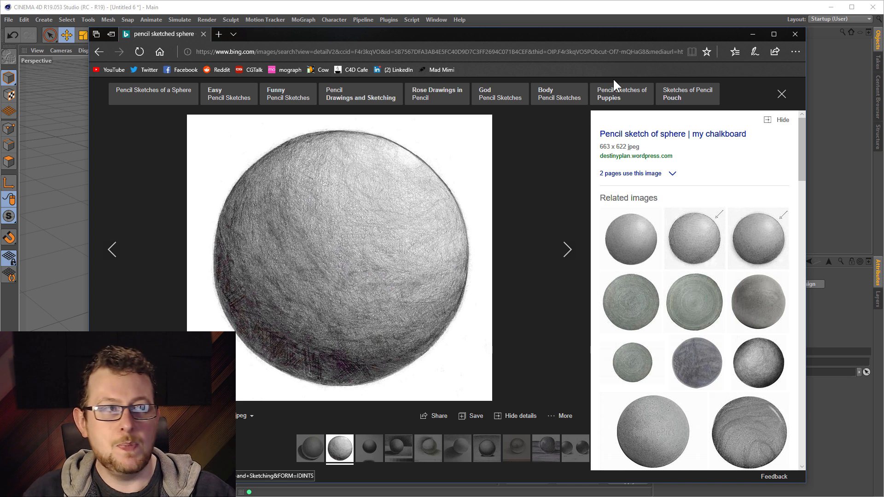
Step: Switch to Photoshop and open the saved image pencil-sketch-of-sphere.jpg
{"action": "left_click", "coordinate": [753, 34]}
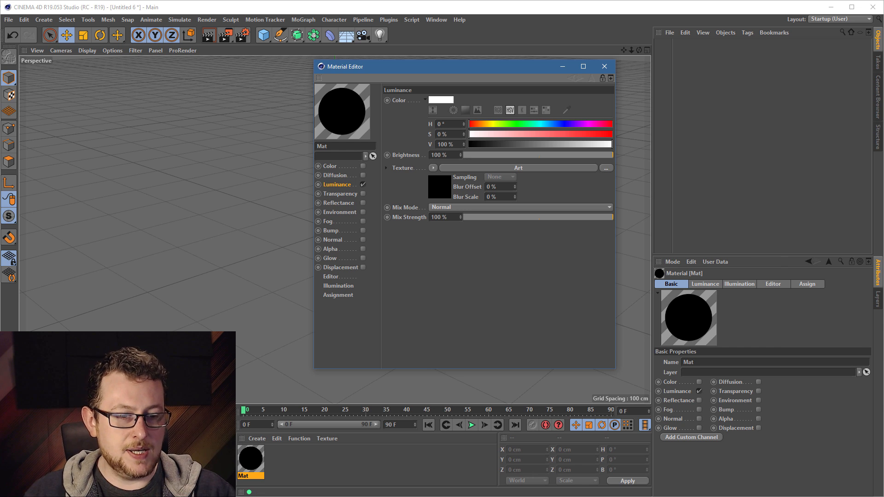
{"action": "key", "text": "alt+Tab"}
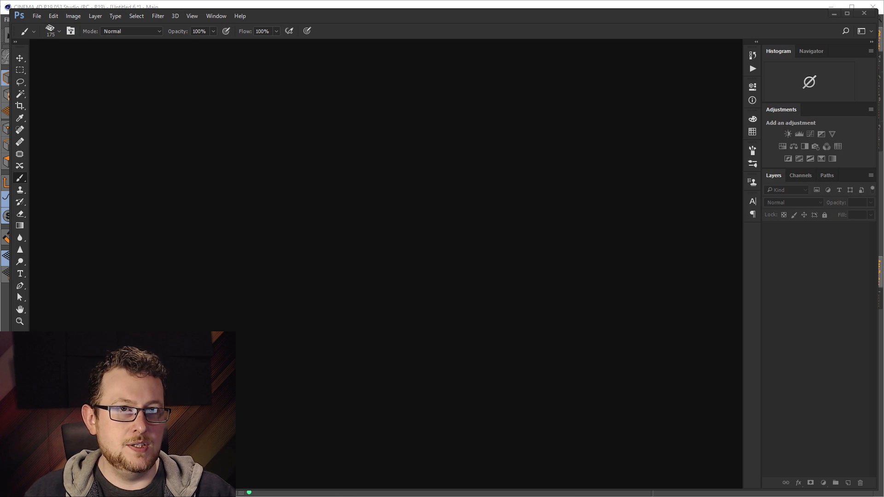
{"action": "left_click_drag", "start_coordinate": [58, 4], "coordinate": [211, 173]}
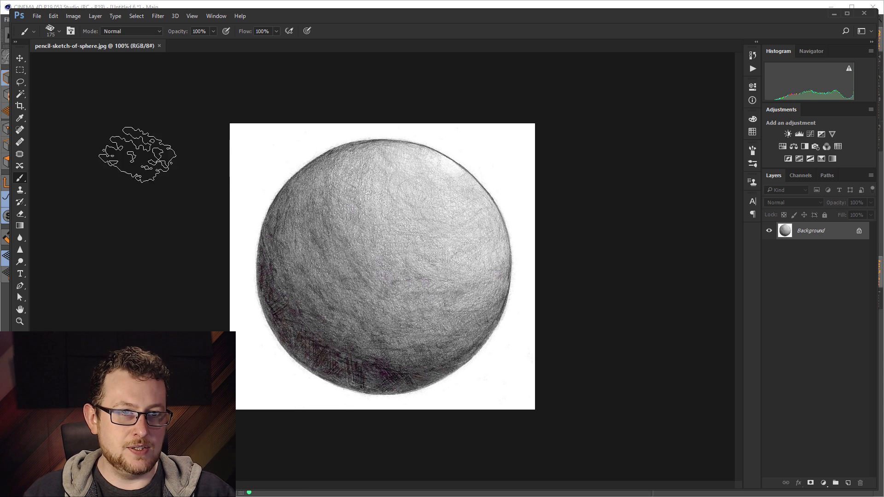
Step: Crop the image tightly to the edges of the drawn sphere on all four sides, about 551 px wide
{"action": "left_click", "coordinate": [18, 70]}
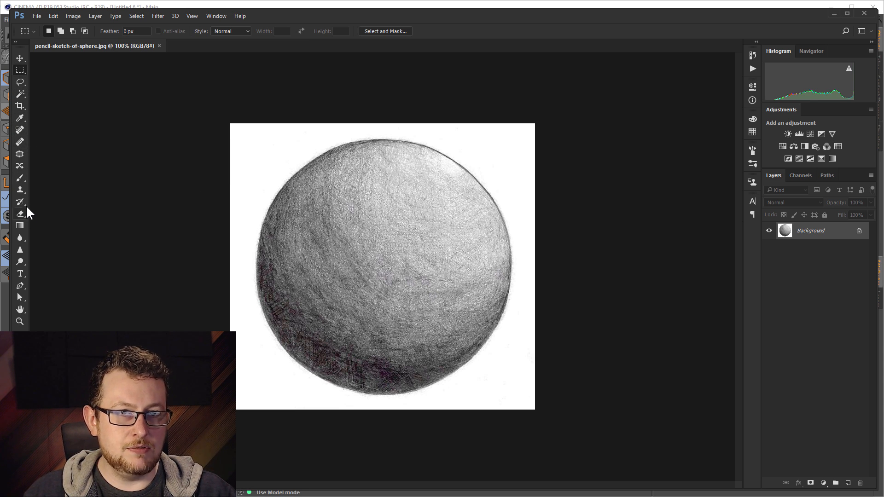
{"action": "left_click", "coordinate": [20, 106]}
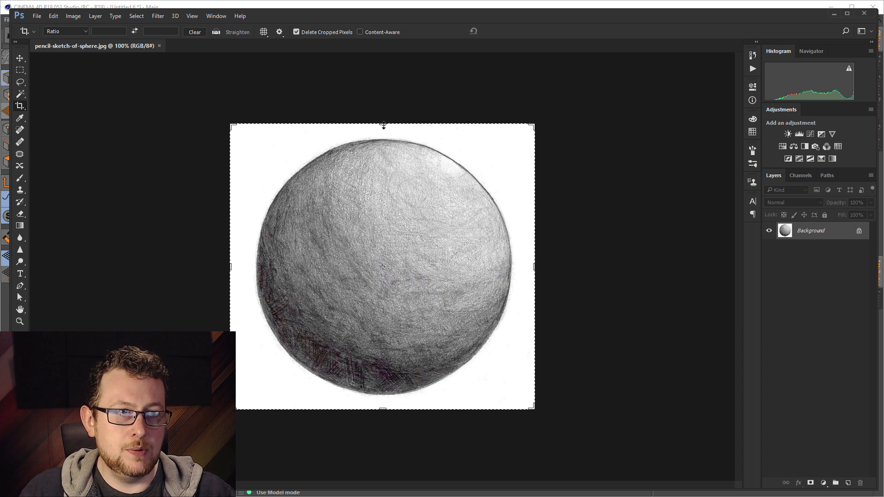
{"action": "left_click_drag", "start_coordinate": [384, 125], "coordinate": [392, 134]}
{"action": "left_click_drag", "start_coordinate": [233, 267], "coordinate": [245, 275]}
{"action": "left_click_drag", "start_coordinate": [381, 403], "coordinate": [385, 392]}
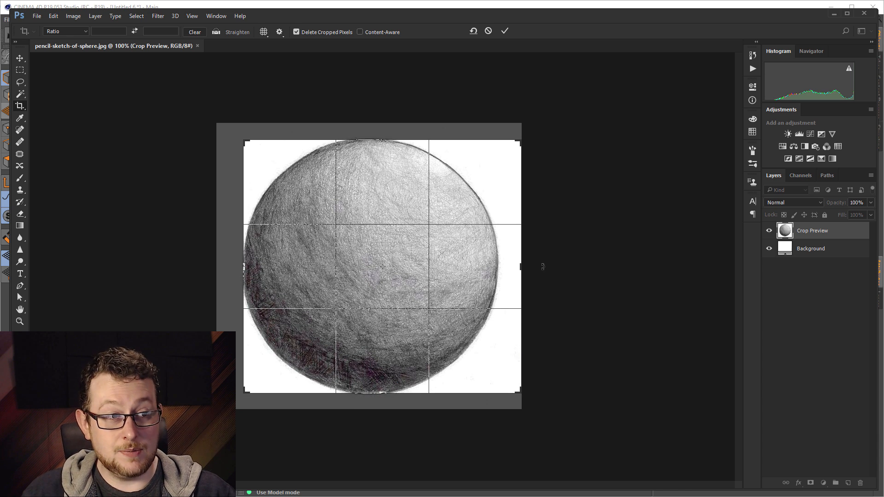
{"action": "left_click_drag", "start_coordinate": [520, 268], "coordinate": [512, 268]}
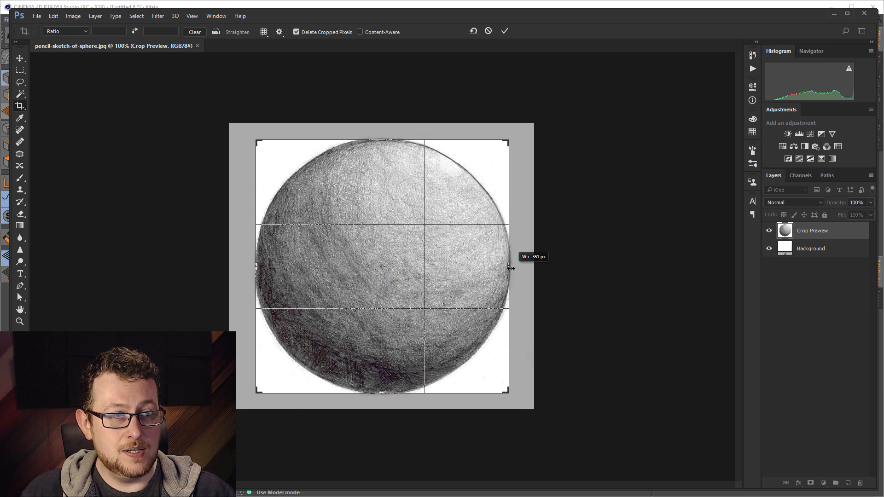
{"action": "key", "text": "Return"}
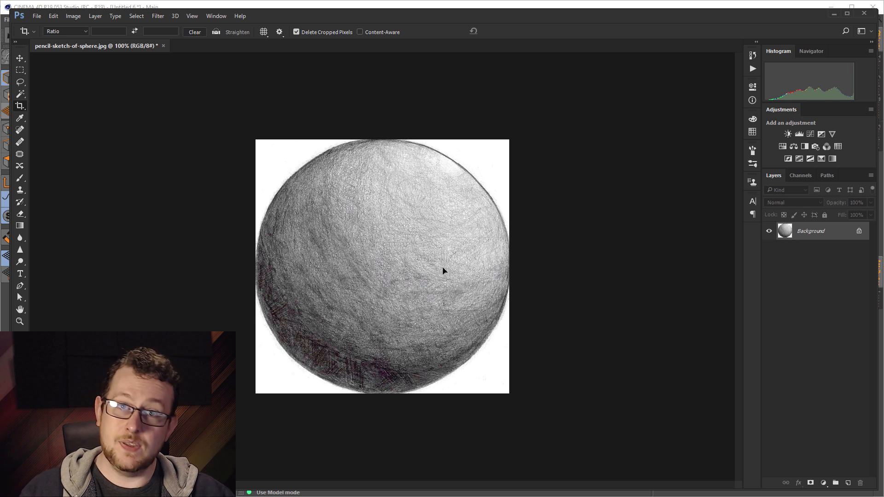
Step: Save the cropped sphere as a PNG on the Desktop with Smallest / Slow compression and no interlacing
{"action": "left_click", "coordinate": [35, 18]}
{"action": "left_click", "coordinate": [64, 112]}
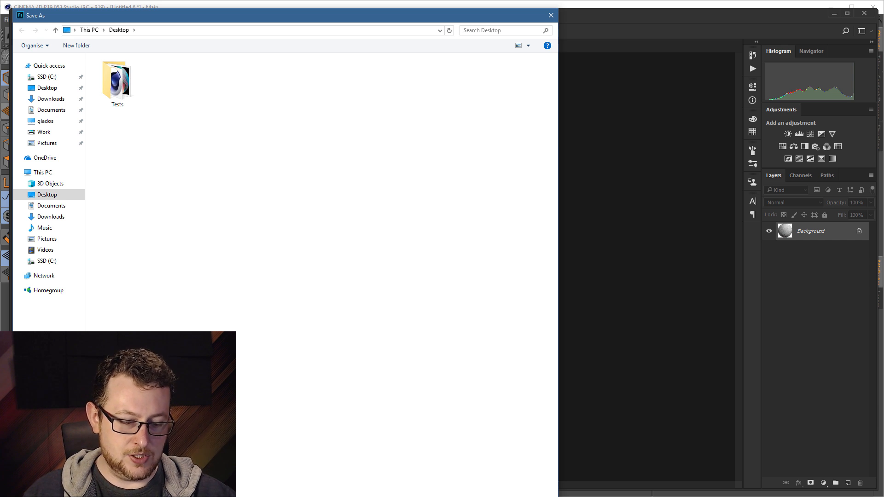
{"action": "key", "text": "Return"}
{"action": "left_click", "coordinate": [600, 206]}
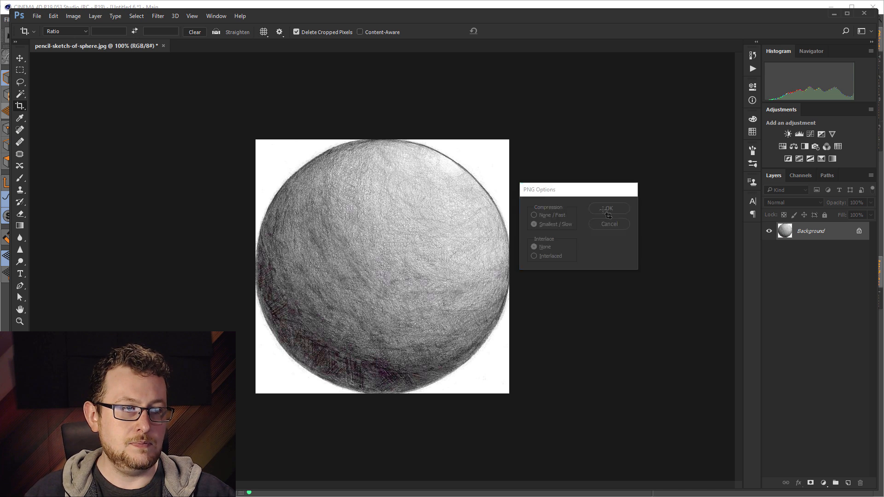
Step: Switch back to Cinema 4D, add a Figure object and set its segments to 30
{"action": "left_click", "coordinate": [834, 11]}
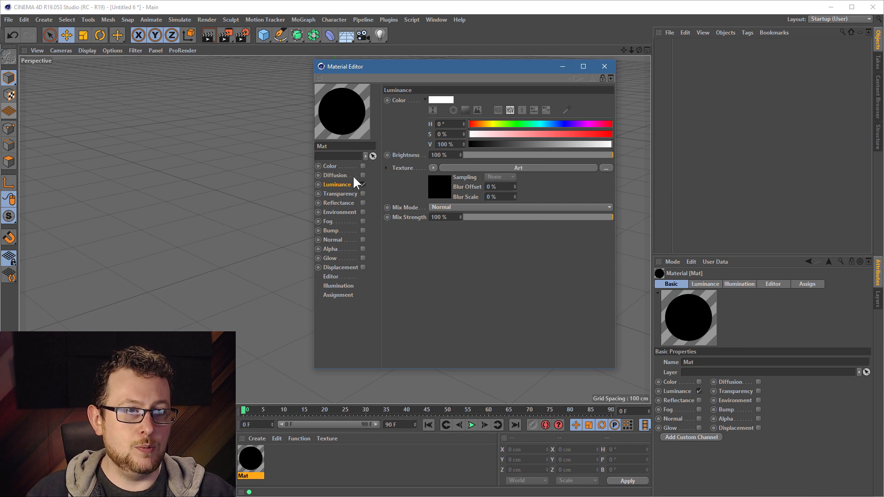
{"action": "left_click_drag", "start_coordinate": [394, 66], "coordinate": [604, 136]}
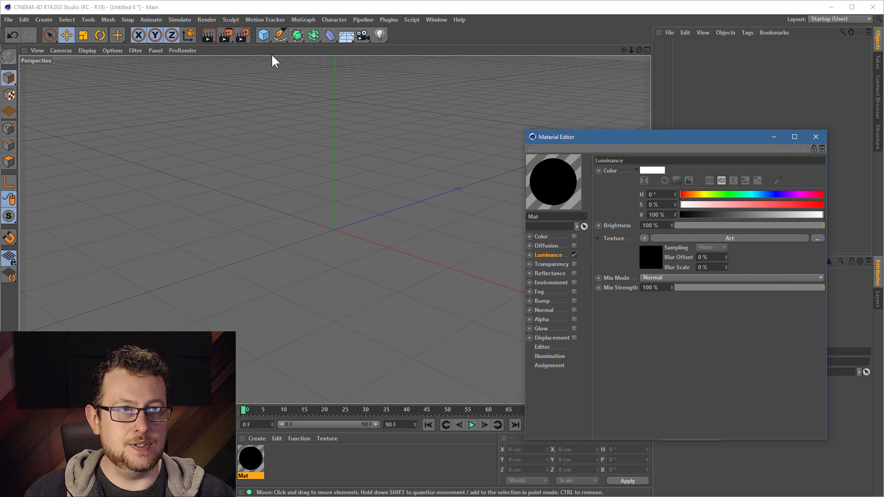
{"action": "left_click", "coordinate": [263, 34]}
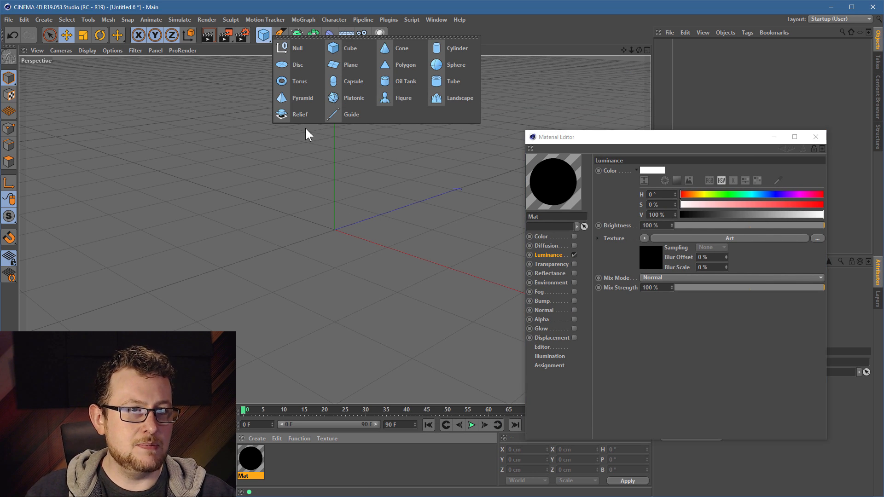
{"action": "left_click", "coordinate": [416, 98]}
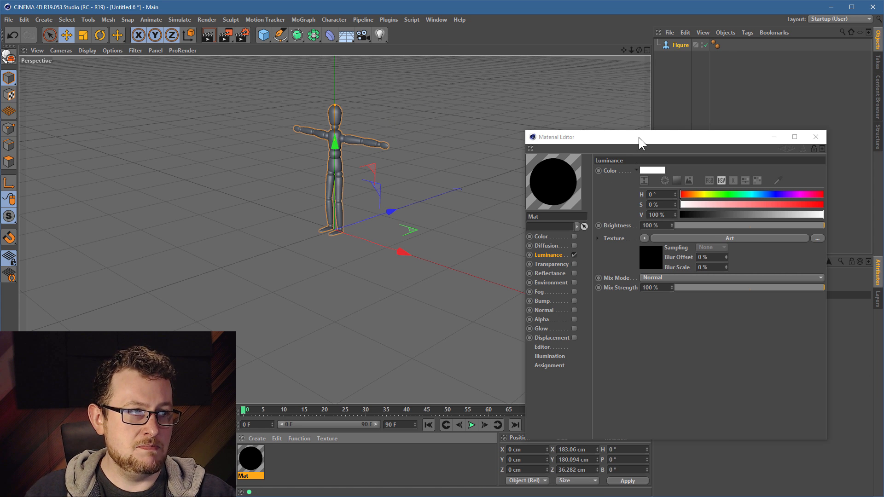
{"action": "left_click_drag", "start_coordinate": [639, 137], "coordinate": [464, 130]}
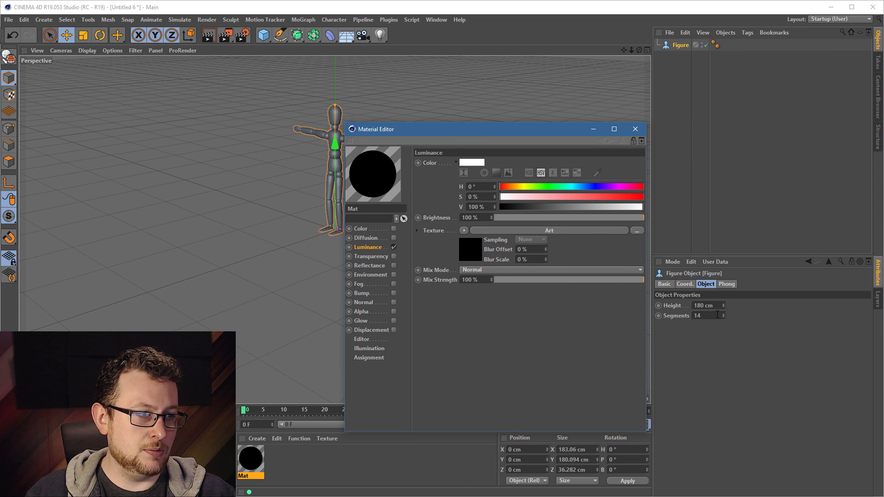
{"action": "double_click", "coordinate": [698, 315]}
{"action": "type", "text": "30"}
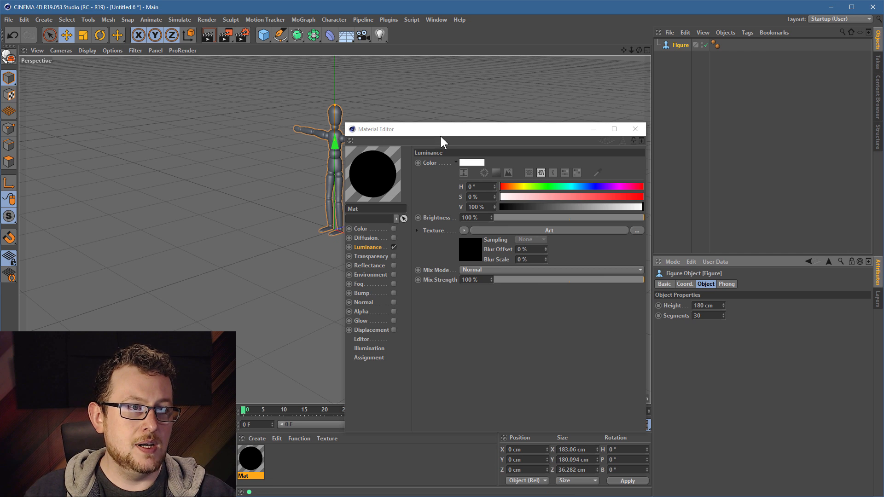
Step: Add a torus, scale it down to about 136 cm across and raise it to about Y 115 cm around the figure
{"action": "left_click_drag", "start_coordinate": [441, 131], "coordinate": [586, 155]}
{"action": "left_click", "coordinate": [264, 35]}
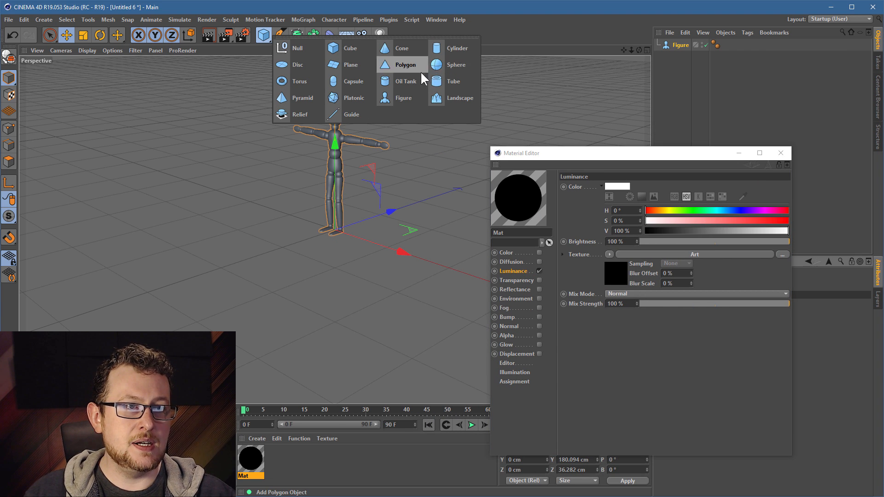
{"action": "left_click", "coordinate": [297, 82]}
{"action": "key", "text": "t"}
{"action": "left_click_drag", "start_coordinate": [303, 194], "coordinate": [226, 260]}
{"action": "key", "text": "r"}
{"action": "key", "text": "e"}
{"action": "left_click_drag", "start_coordinate": [337, 146], "coordinate": [337, 73]}
{"action": "right_click_drag", "start_coordinate": [337, 126], "coordinate": [456, 82], "text": "alt"}
{"action": "left_click_drag", "start_coordinate": [350, 119], "coordinate": [353, 143], "text": "alt"}
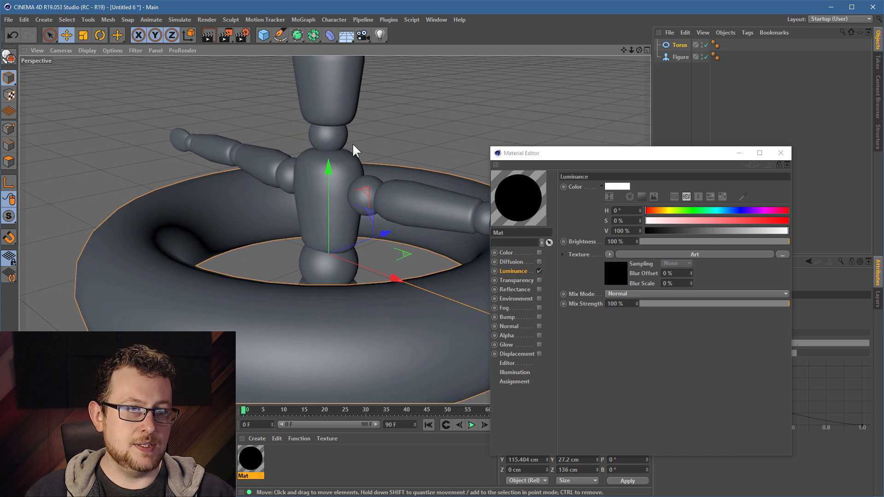
{"action": "mouse_move", "coordinate": [352, 143]}
{"action": "right_mouse_down", "text": "alt"}
{"action": "mouse_move", "coordinate": [371, 144]}
{"action": "mouse_move", "coordinate": [354, 136]}
{"action": "right_mouse_up", "text": "alt"}
{"action": "middle_click_drag", "start_coordinate": [355, 136], "coordinate": [389, 150], "text": "alt"}
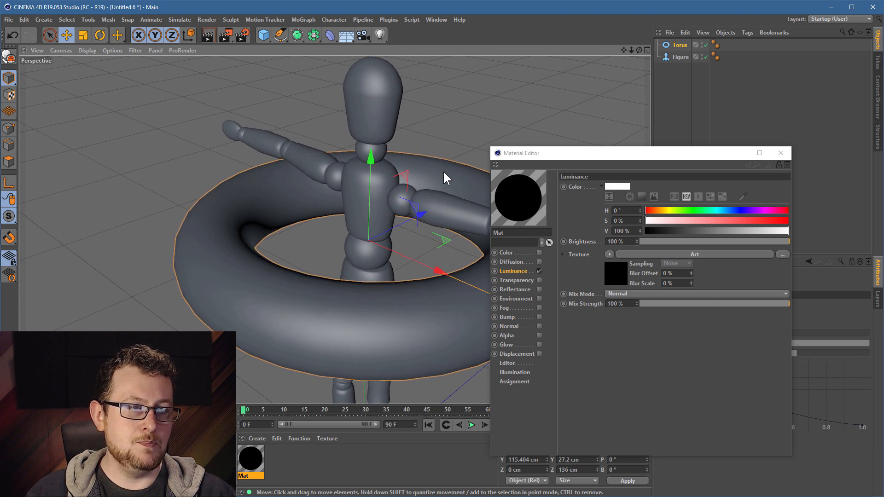
Step: Apply the Mat material to both the torus and the figure
{"action": "left_click_drag", "start_coordinate": [592, 150], "coordinate": [667, 62]}
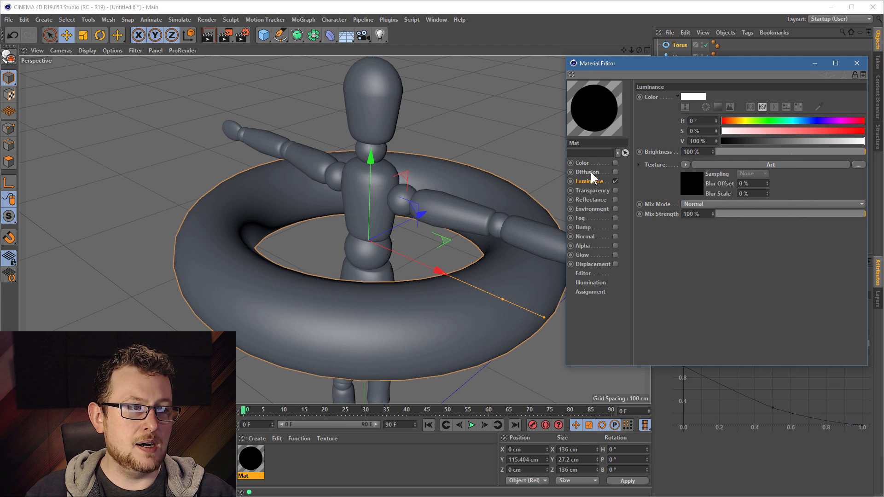
{"action": "left_click_drag", "start_coordinate": [258, 461], "coordinate": [408, 316]}
{"action": "left_click_drag", "start_coordinate": [260, 459], "coordinate": [368, 184]}
Step: Load croppedsphere.png from the Desktop as the texture of the luminance Art shader, without copying it to the project location
{"action": "left_click", "coordinate": [588, 180]}
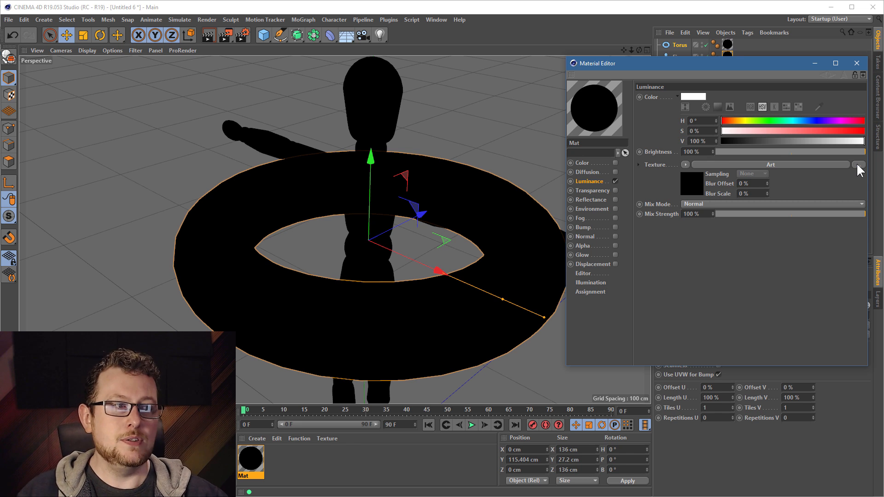
{"action": "left_click", "coordinate": [774, 165]}
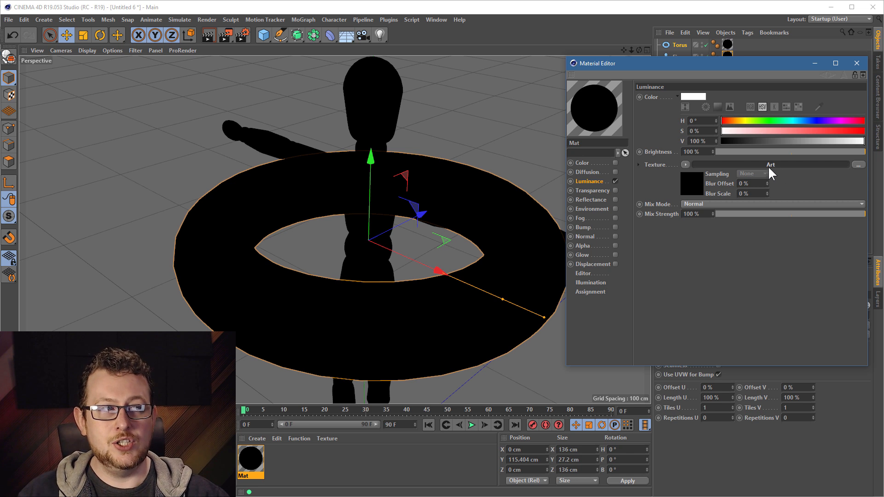
{"action": "left_click", "coordinate": [768, 166]}
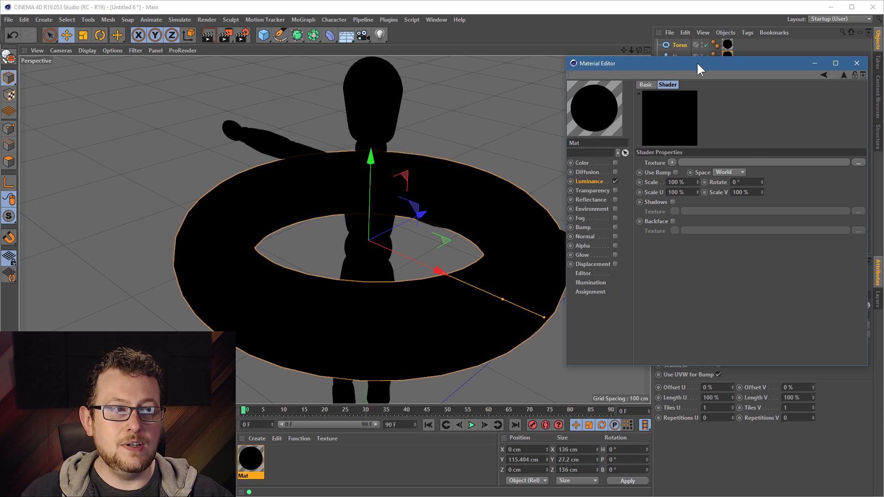
{"action": "left_click_drag", "start_coordinate": [697, 62], "coordinate": [648, 52]}
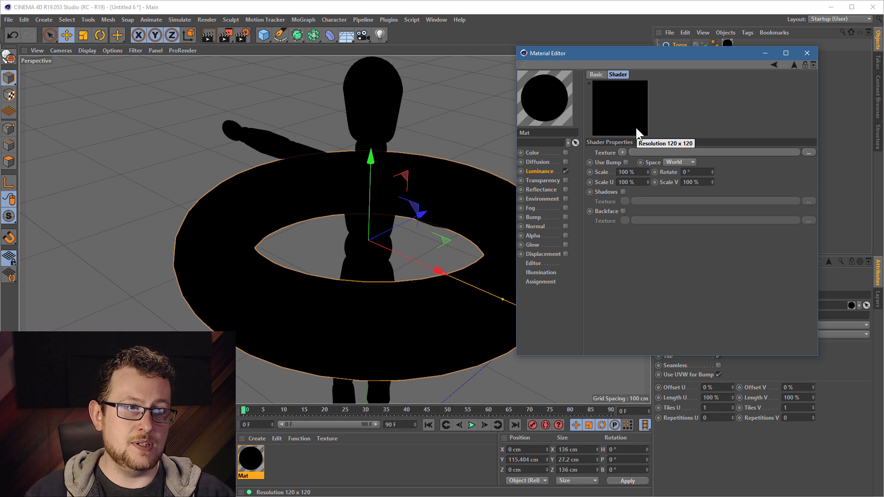
{"action": "left_click", "coordinate": [0, 53]}
{"action": "left_click_drag", "start_coordinate": [0, 51], "coordinate": [661, 148]}
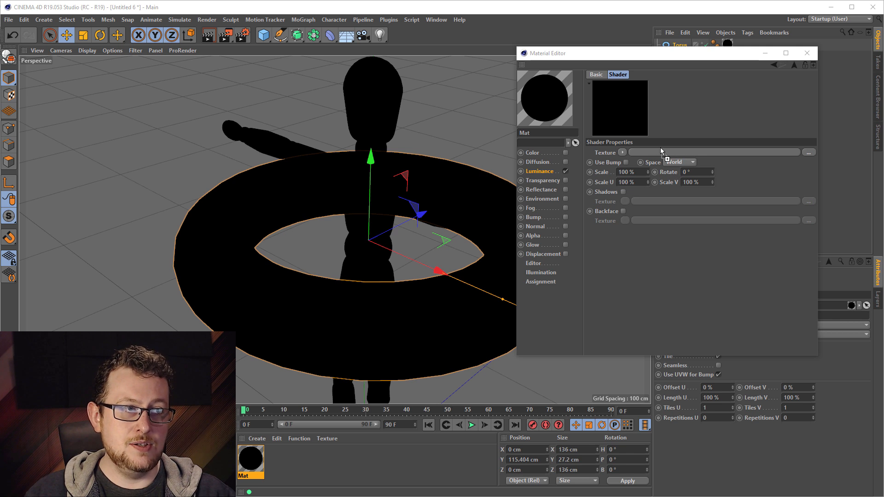
{"action": "left_click_drag", "start_coordinate": [716, 156], "coordinate": [717, 156]}
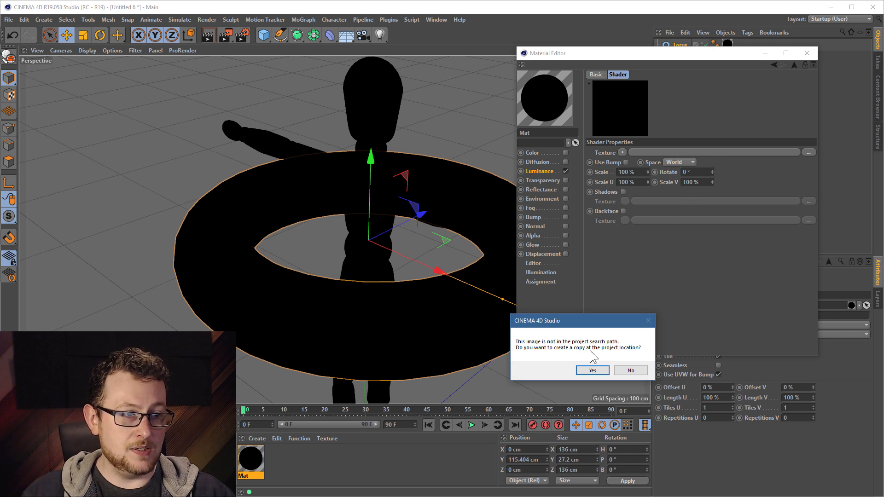
{"action": "left_click", "coordinate": [631, 371]}
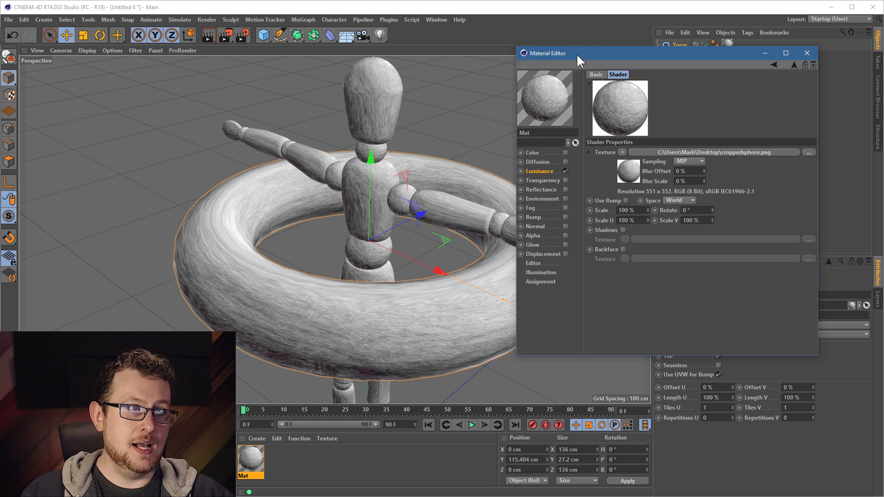
Step: Render a close view of the figure's head and torso to inspect the pencil shading
{"action": "left_click_drag", "start_coordinate": [576, 54], "coordinate": [693, 88]}
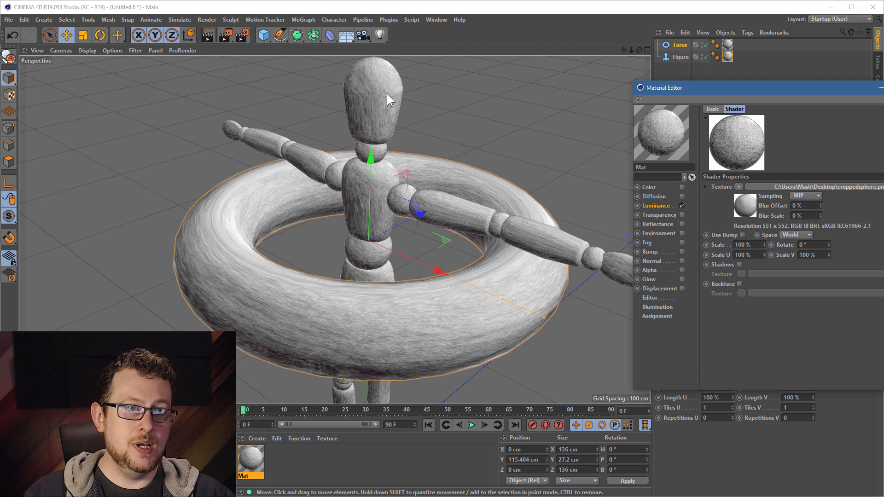
{"action": "scroll", "coordinate": [363, 89], "scroll_direction": "up", "scroll_amount": 5}
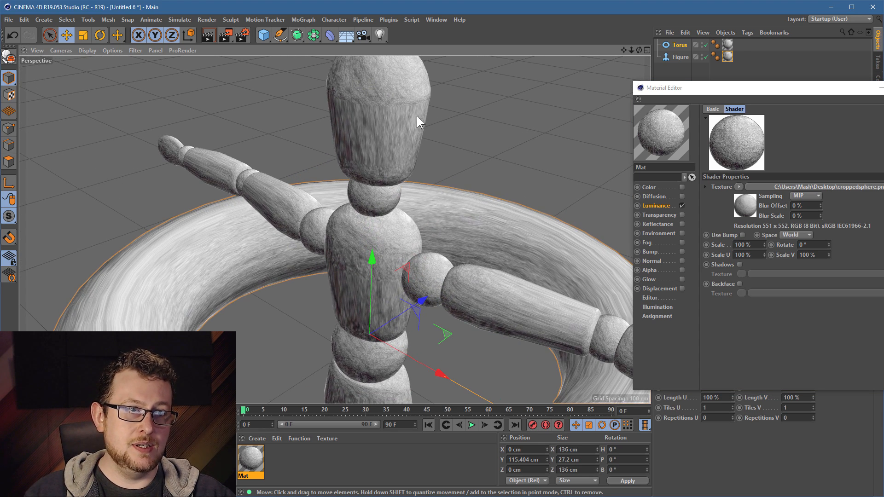
{"action": "left_click_drag", "start_coordinate": [385, 105], "coordinate": [388, 125], "text": "alt"}
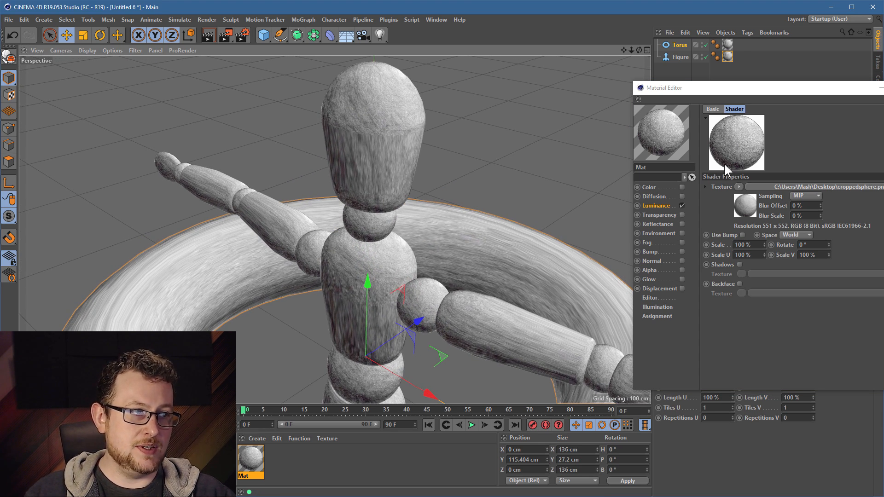
{"action": "left_click", "coordinate": [208, 35]}
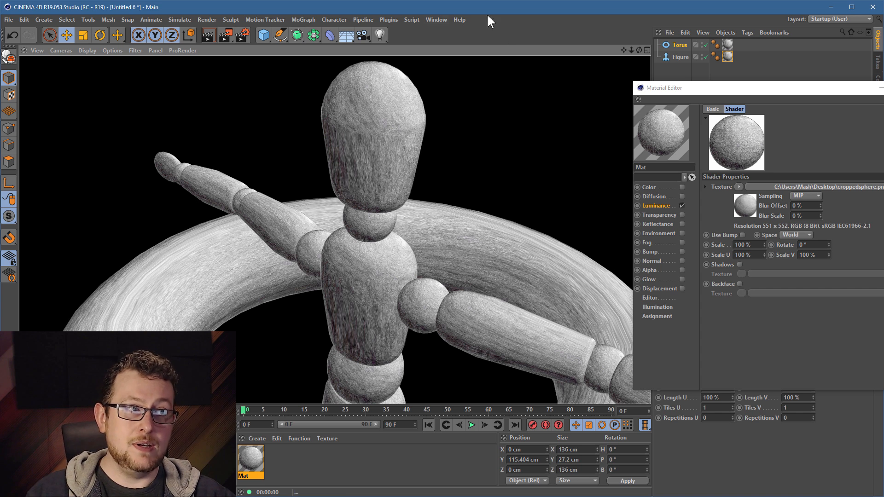
Step: Add a cube and move it above the torus to about X -45, Y 189, Z 90 cm
{"action": "left_click_drag", "start_coordinate": [743, 88], "coordinate": [674, 34]}
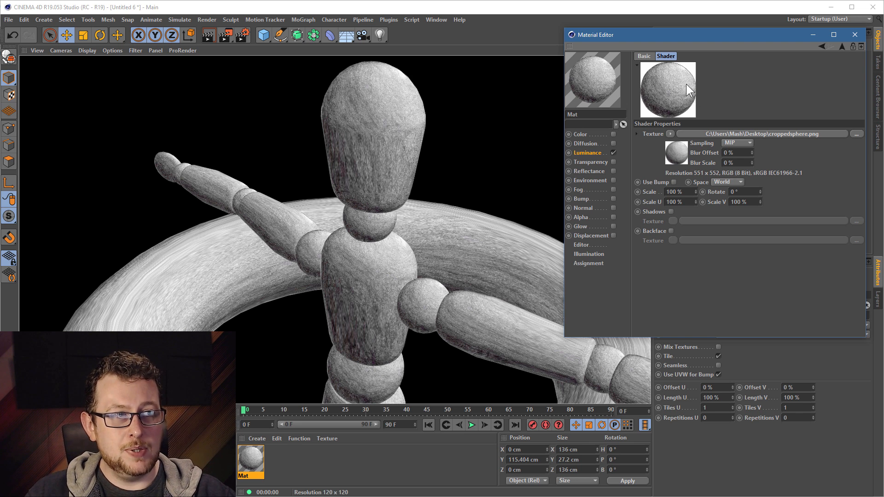
{"action": "left_click", "coordinate": [263, 35]}
{"action": "left_click", "coordinate": [351, 50]}
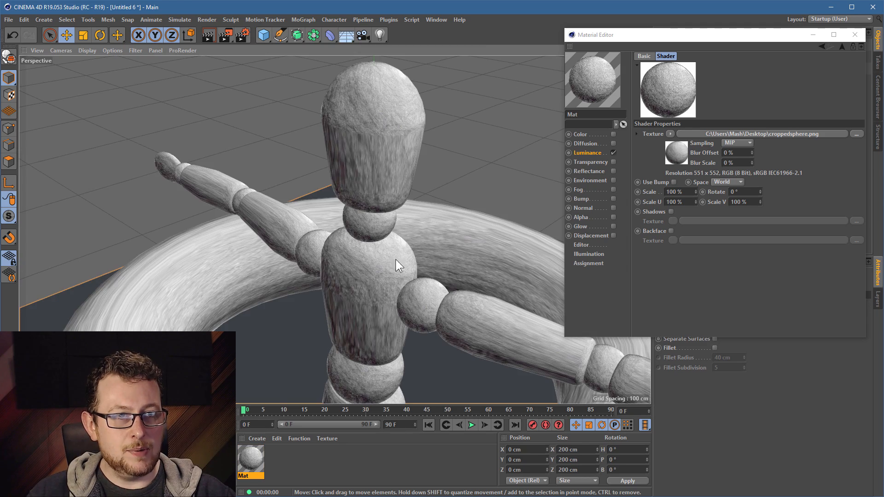
{"action": "scroll", "coordinate": [420, 283], "scroll_direction": "down", "scroll_amount": 5}
{"action": "left_click_drag", "start_coordinate": [412, 292], "coordinate": [489, 224], "text": "alt"}
{"action": "scroll", "coordinate": [460, 251], "scroll_direction": "down", "scroll_amount": 3}
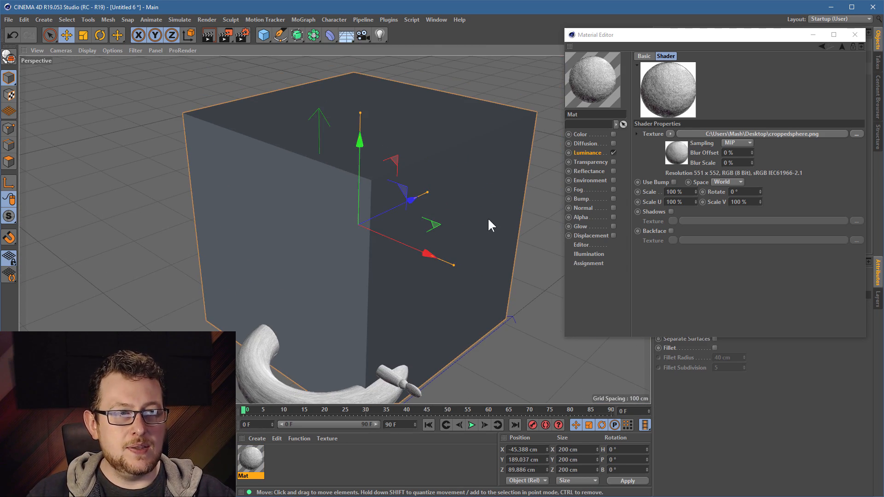
Step: Apply the pencil material to the cube and render the view to check flat surfaces
{"action": "left_click", "coordinate": [613, 153]}
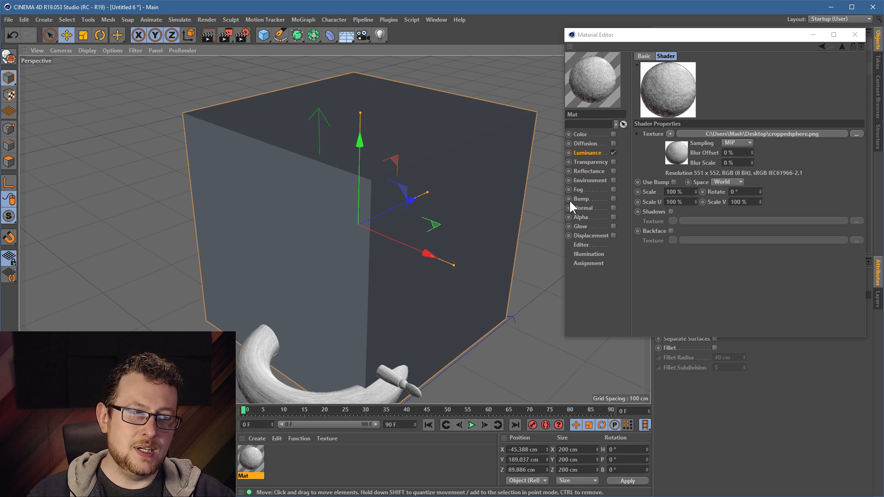
{"action": "left_click_drag", "start_coordinate": [598, 72], "coordinate": [453, 226]}
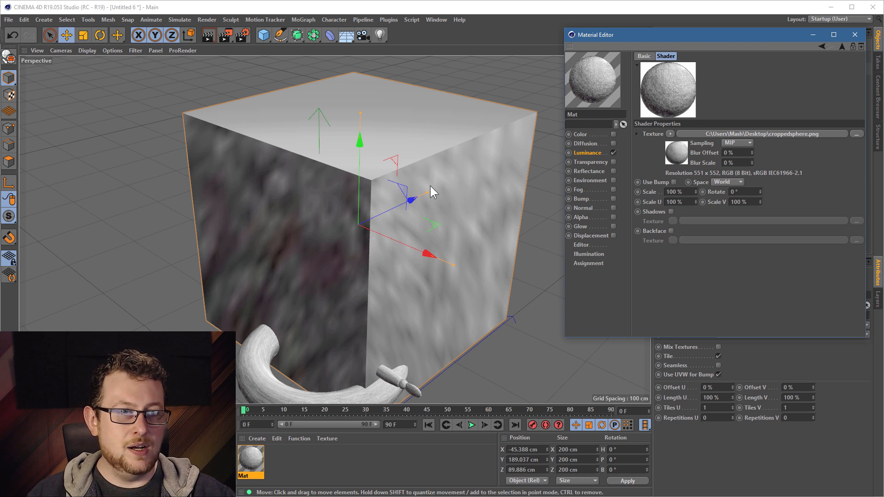
{"action": "left_click", "coordinate": [207, 35]}
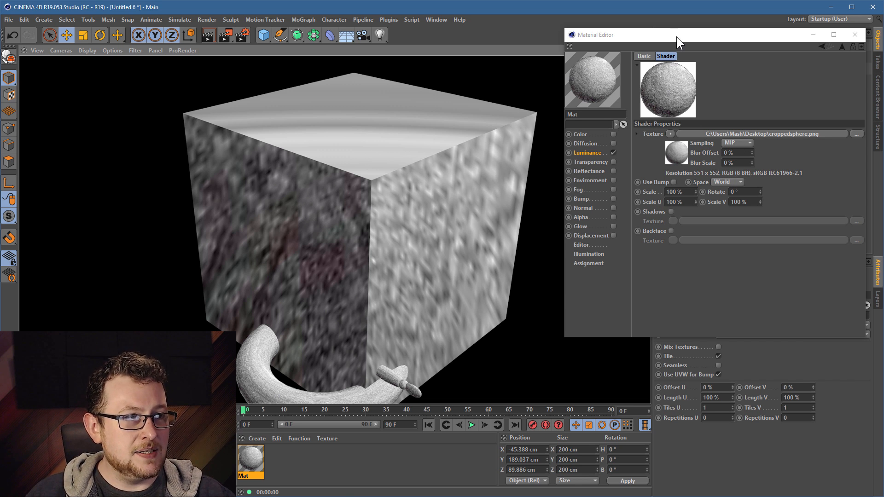
Step: Delete the test cube from the scene
{"action": "left_click_drag", "start_coordinate": [676, 37], "coordinate": [660, 32]}
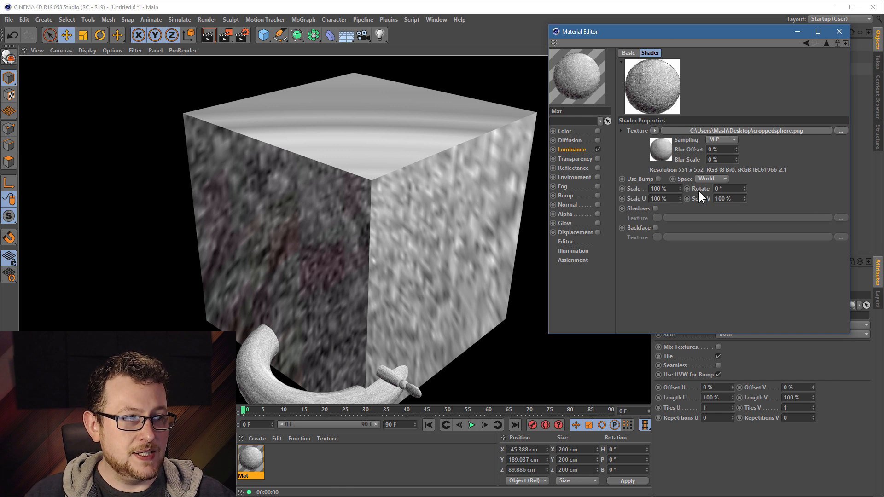
{"action": "left_click", "coordinate": [378, 234]}
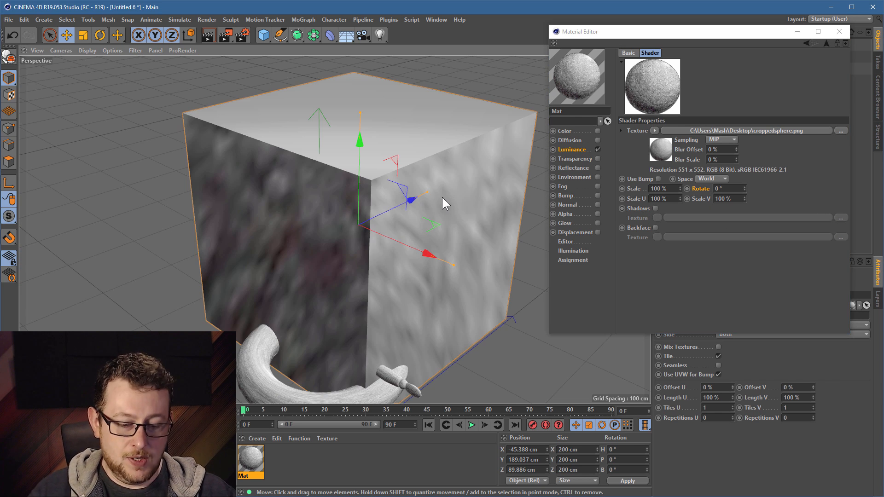
{"action": "key", "text": "Delete"}
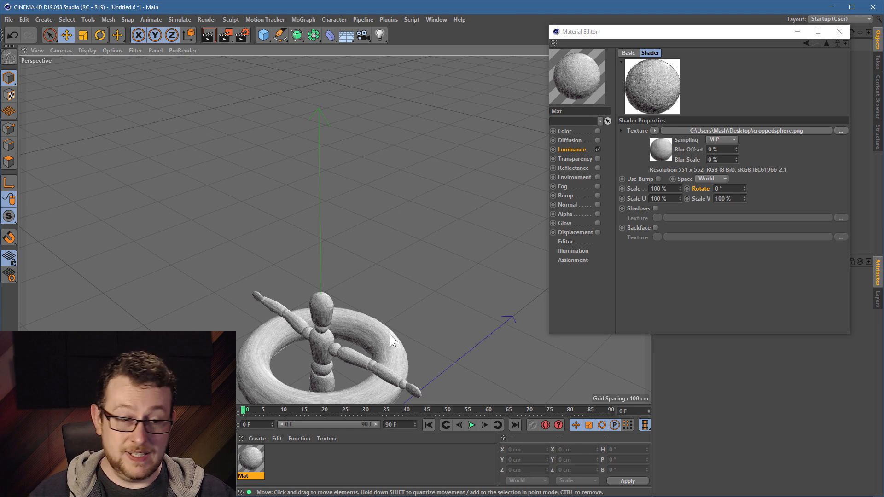
Step: Add an omni light and place it beside the figure's raised hand, at about X -107, Y 138, Z -7 cm
{"action": "left_click_drag", "start_coordinate": [389, 334], "coordinate": [408, 226], "text": "alt"}
{"action": "right_click_drag", "start_coordinate": [407, 226], "coordinate": [445, 210], "text": "alt"}
{"action": "left_click_drag", "start_coordinate": [446, 210], "coordinate": [397, 217], "text": "alt"}
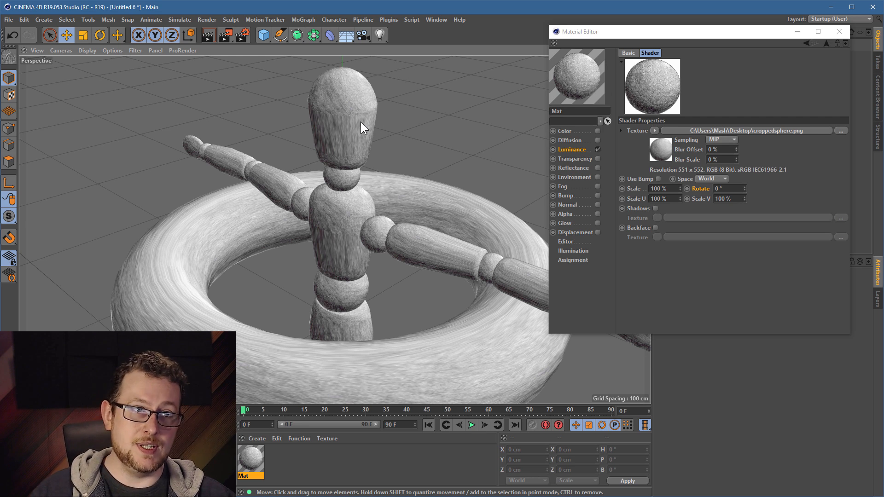
{"action": "left_click", "coordinate": [380, 35]}
{"action": "left_click_drag", "start_coordinate": [433, 309], "coordinate": [134, 135]}
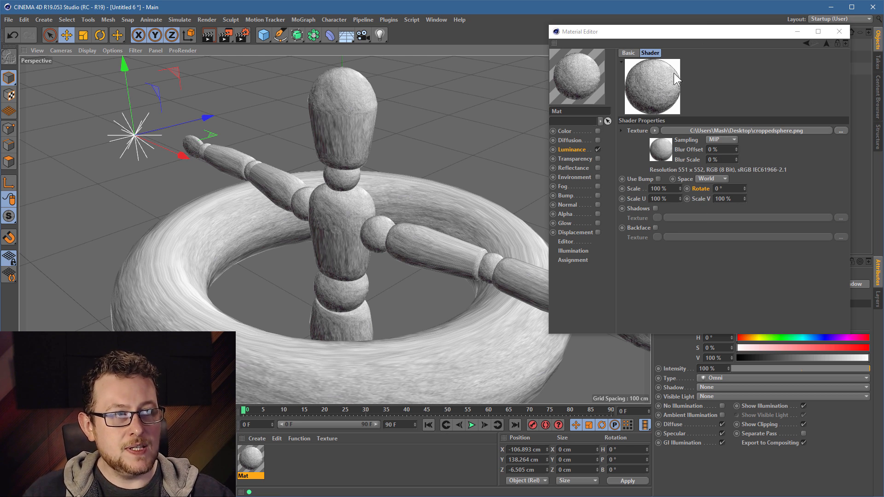
Step: Set the Art shader's rotation to 172° and return to the material's Luminance channel settings
{"action": "left_click", "coordinate": [698, 191]}
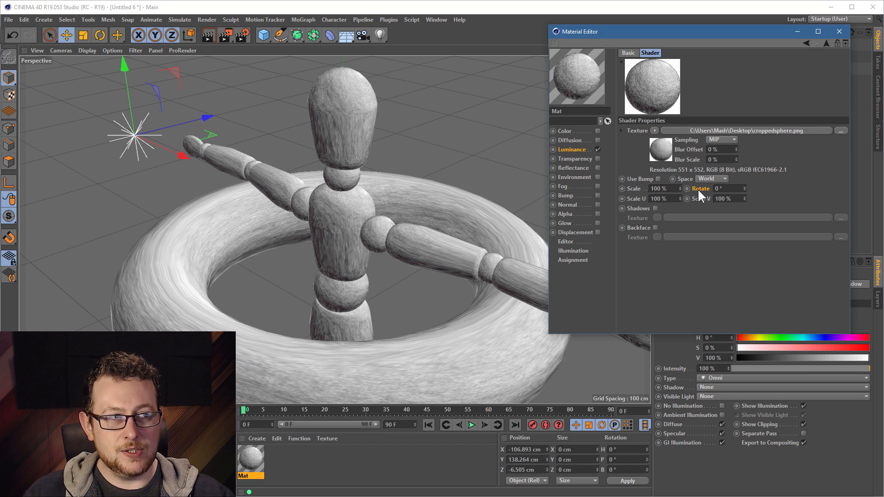
{"action": "left_click_drag", "start_coordinate": [745, 186], "coordinate": [824, 181]}
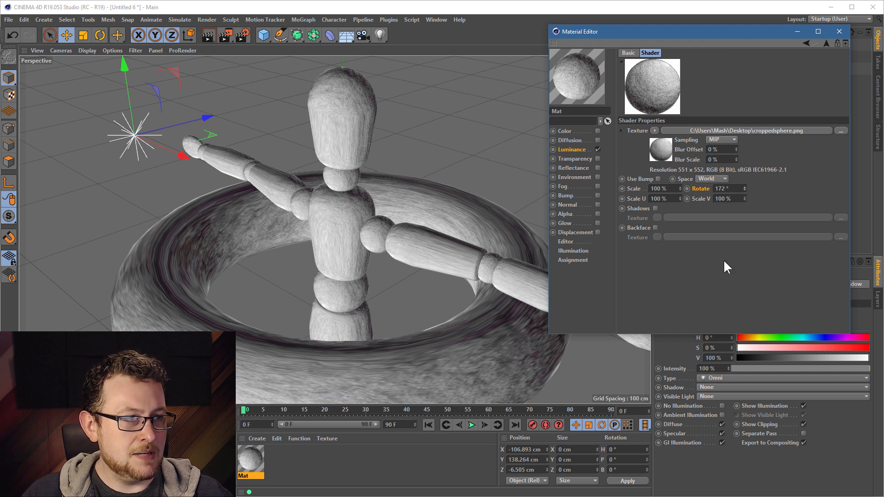
{"action": "left_click", "coordinate": [573, 151]}
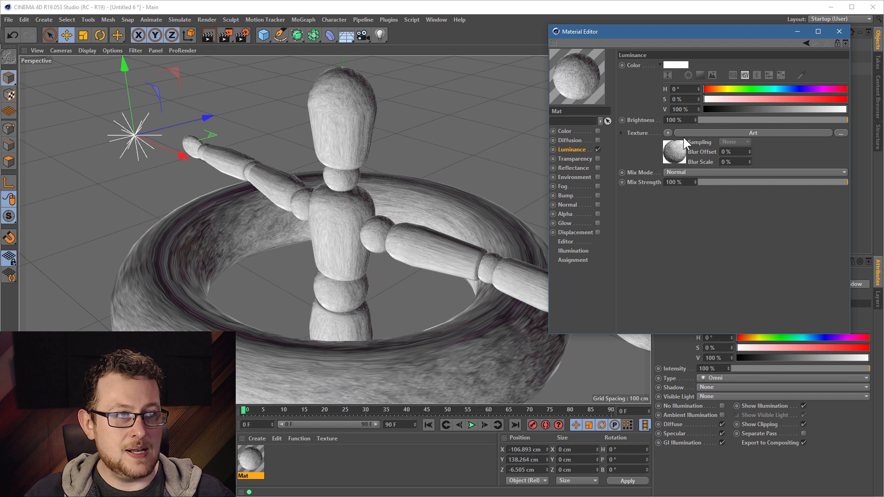
Step: Replace the Art texture in the material's Luminance channel with the Sketch and Toon Cel shader and open its shader properties
{"action": "left_click", "coordinate": [667, 133]}
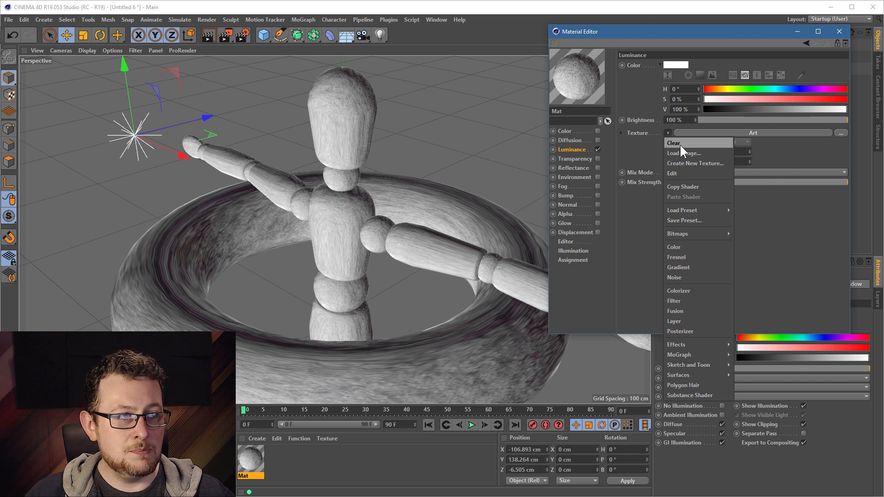
{"action": "left_click", "coordinate": [679, 144]}
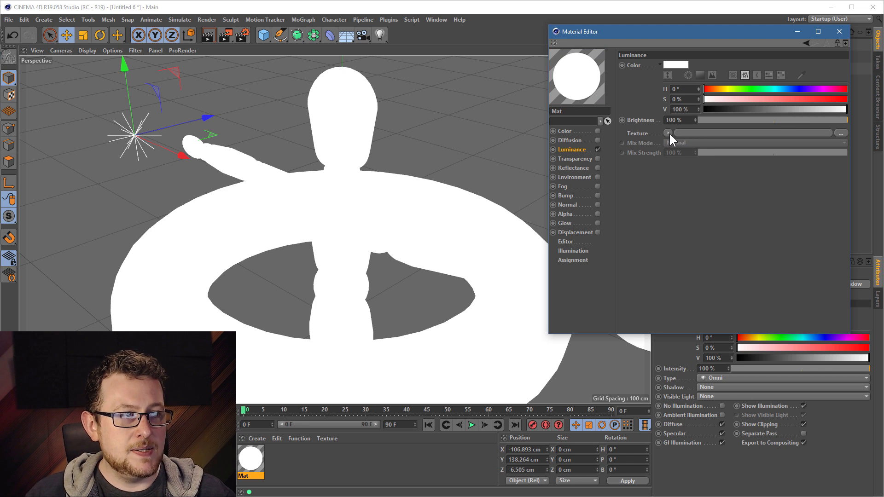
{"action": "left_click", "coordinate": [669, 133]}
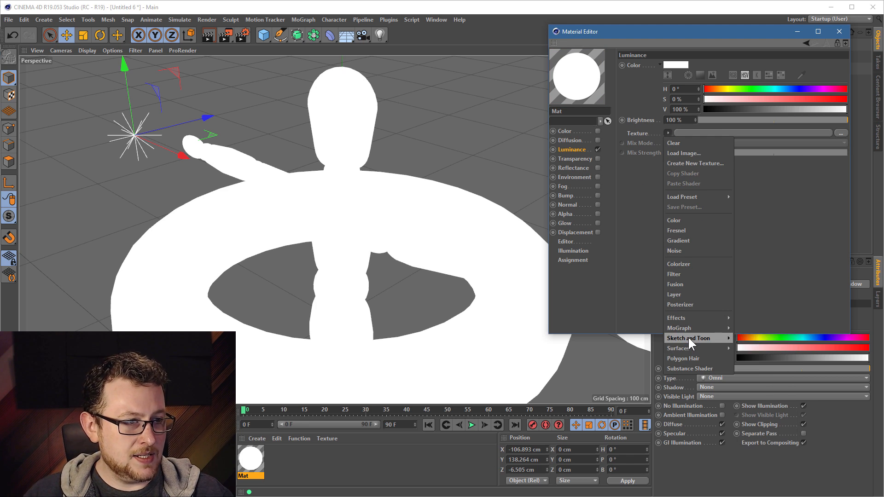
{"action": "mouse_move", "coordinate": [688, 337]}
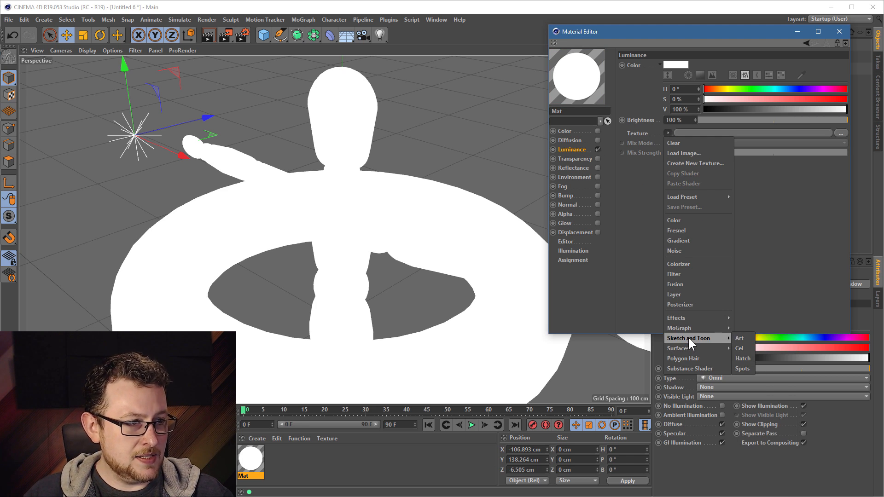
{"action": "left_click", "coordinate": [741, 349]}
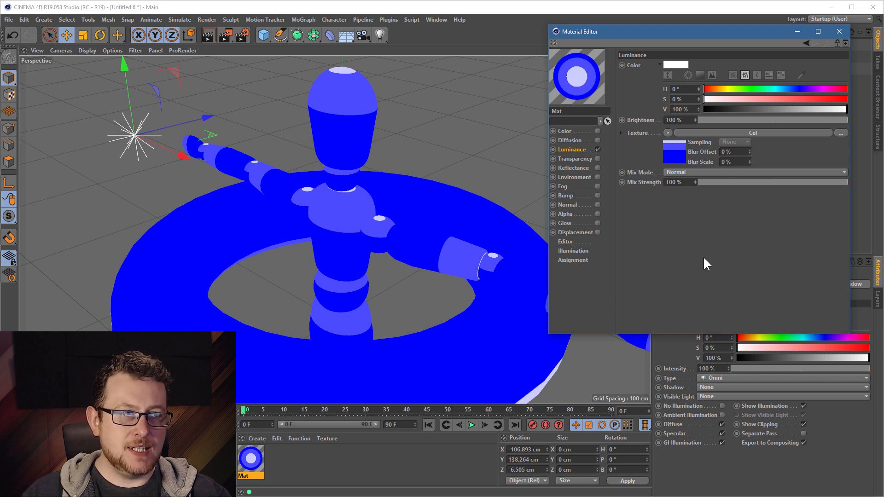
{"action": "left_click", "coordinate": [758, 134]}
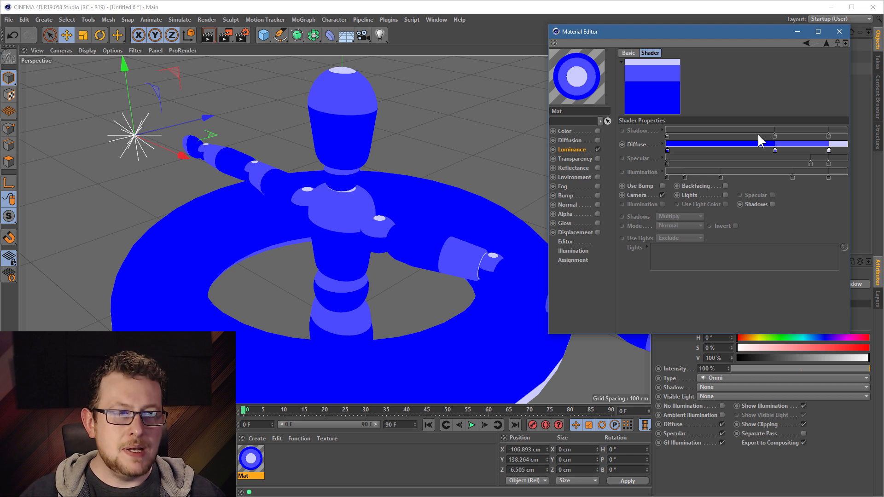
Step: Create a new project and add a Figure object to it
{"action": "left_click", "coordinate": [9, 19]}
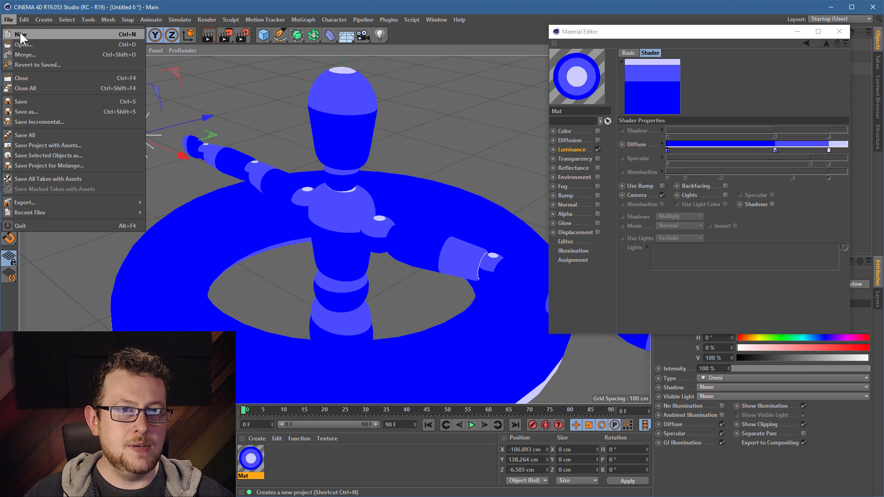
{"action": "left_click", "coordinate": [19, 33]}
{"action": "left_click", "coordinate": [264, 35]}
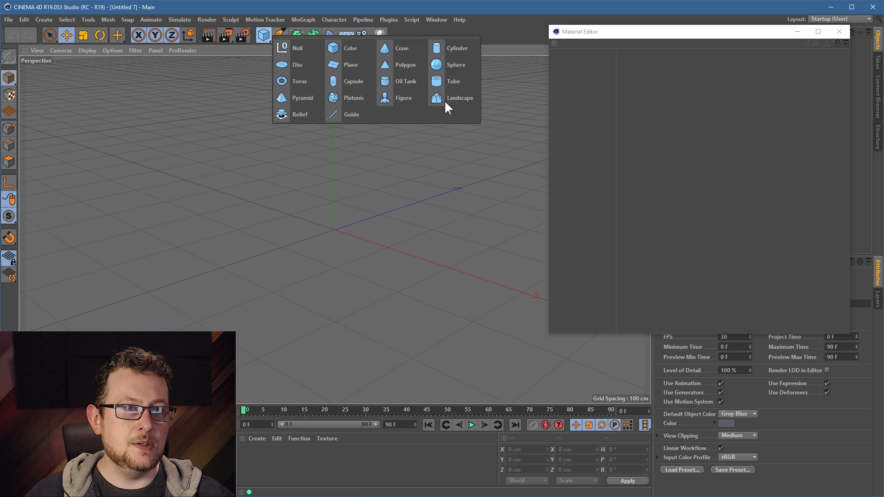
{"action": "left_click", "coordinate": [399, 99]}
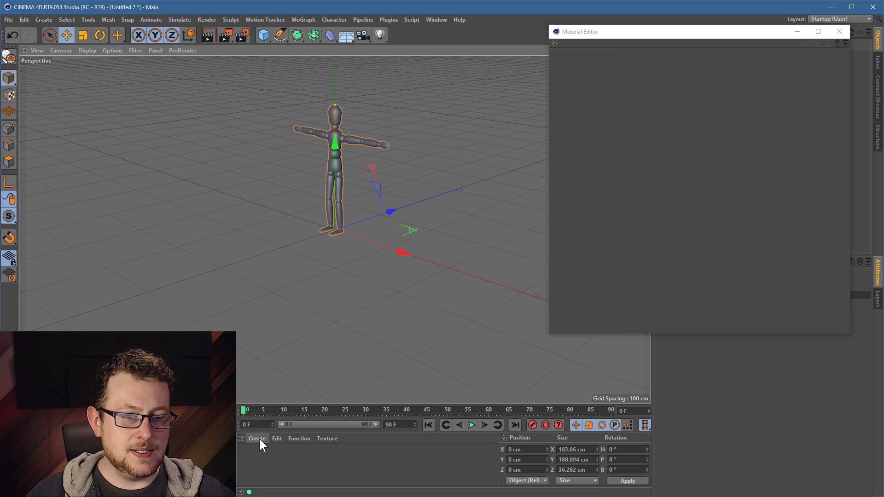
Step: Create a Sketch material in the new project
{"action": "left_click", "coordinate": [257, 439]}
{"action": "mouse_move", "coordinate": [275, 477]}
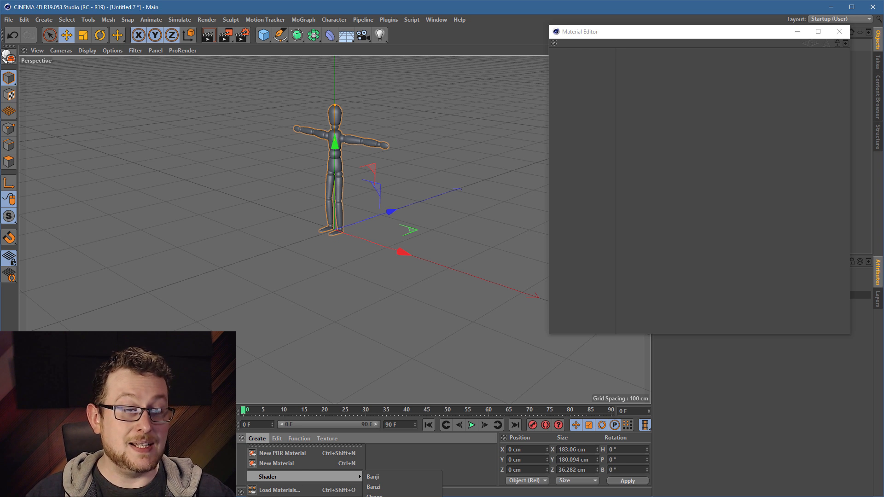
{"action": "left_click", "coordinate": [392, 496]}
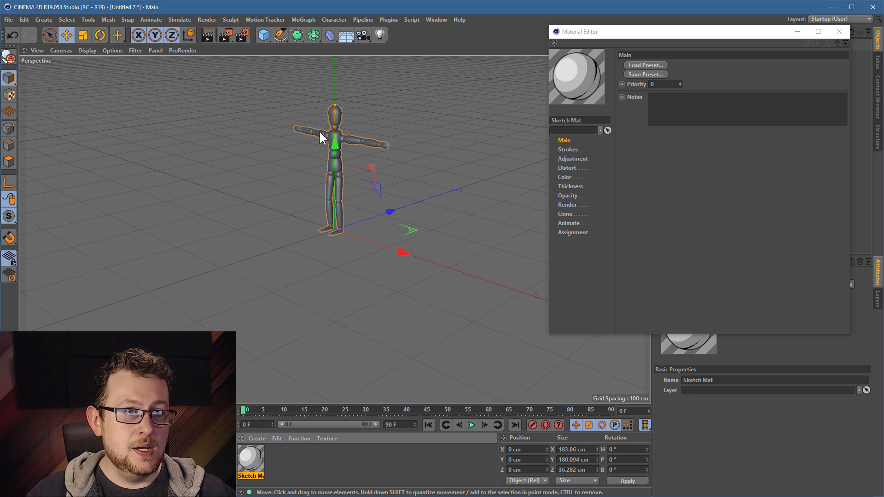
Step: Set the Sketch and Toon shading model to Gradient in the render settings, and close them
{"action": "scroll", "coordinate": [319, 131], "scroll_direction": "up", "scroll_amount": 5}
{"action": "left_click", "coordinate": [244, 34]}
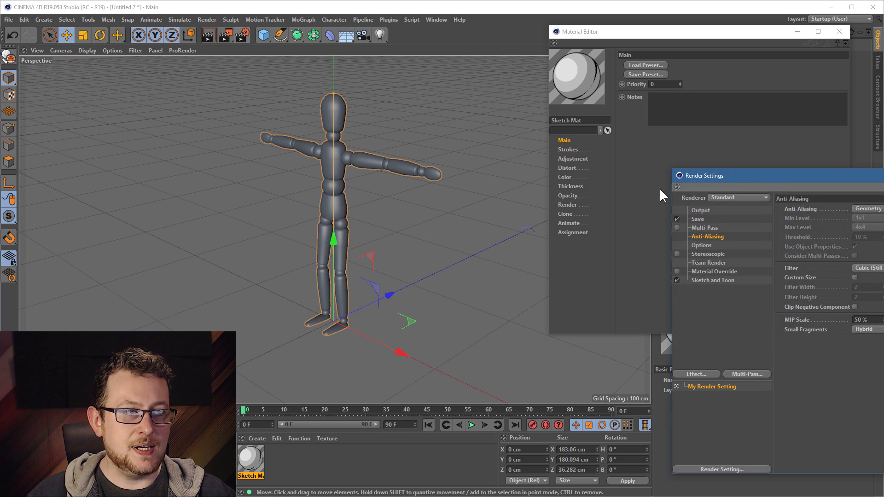
{"action": "left_click_drag", "start_coordinate": [750, 176], "coordinate": [294, 85]}
{"action": "left_click", "coordinate": [256, 188]}
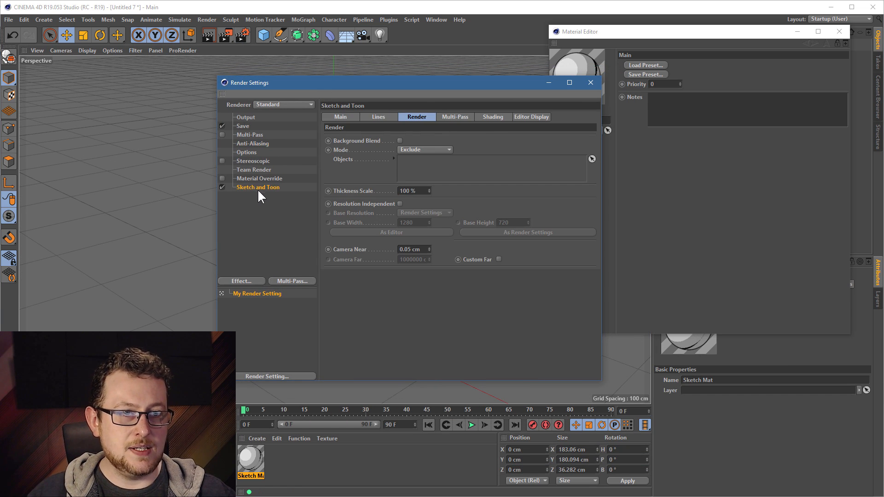
{"action": "left_click", "coordinate": [494, 117]}
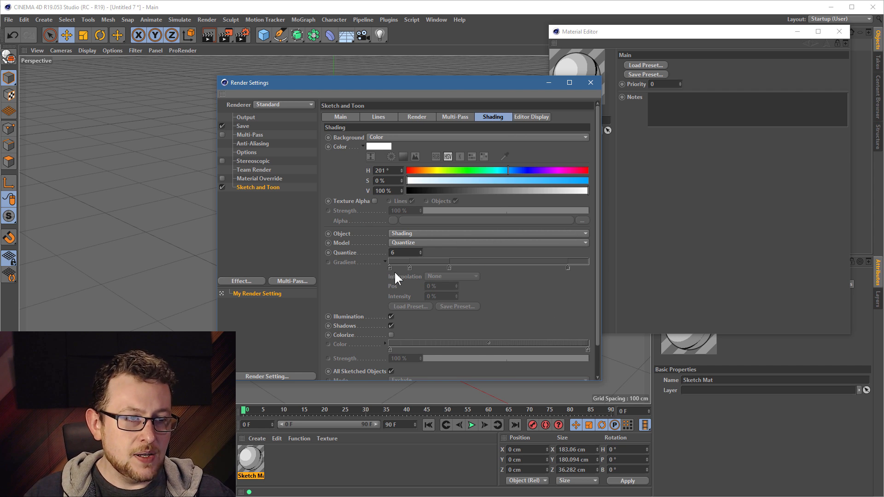
{"action": "left_click", "coordinate": [413, 244]}
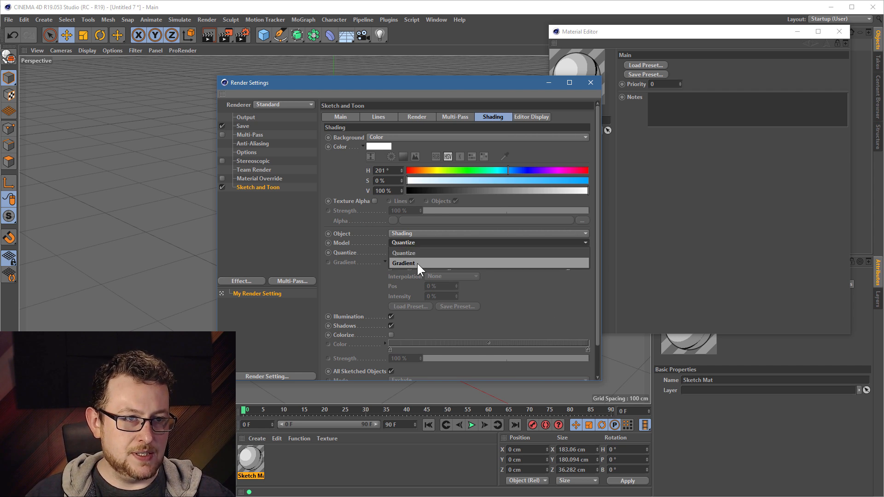
{"action": "left_click", "coordinate": [416, 262]}
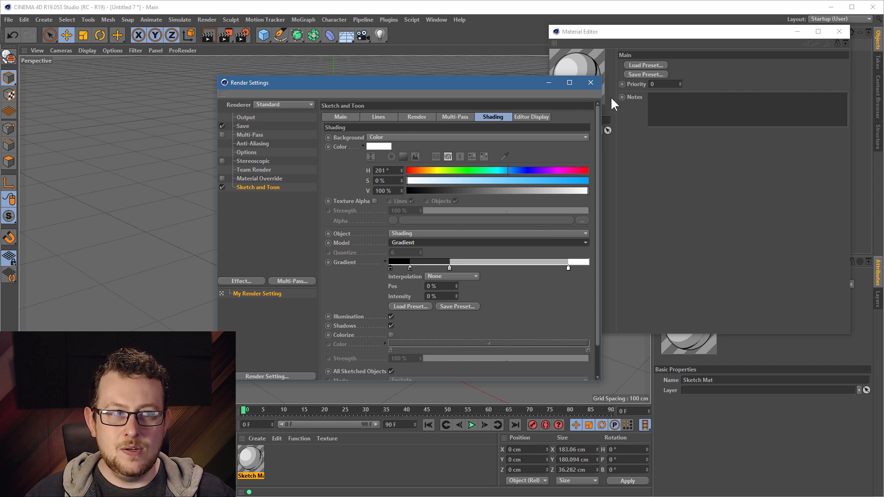
{"action": "left_click", "coordinate": [591, 83]}
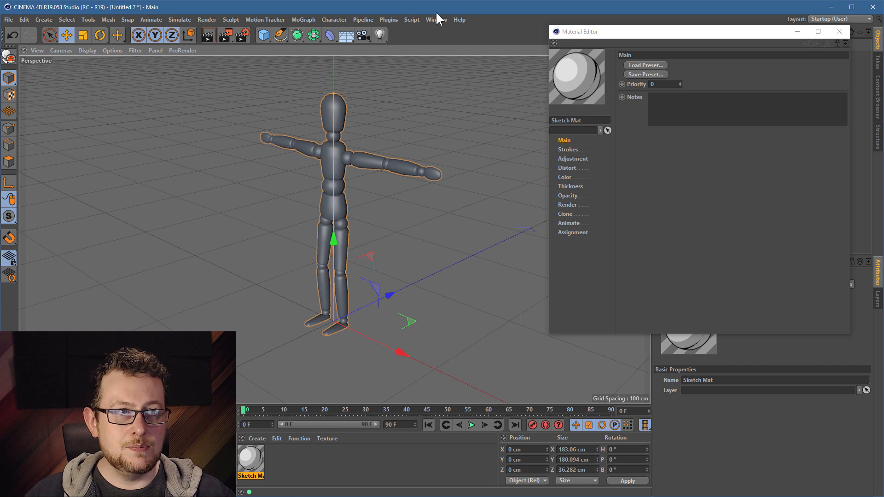
Step: Switch back to the Untitled 6 project and open the Cel shader's properties from the material's Luminance channel
{"action": "left_click", "coordinate": [436, 20]}
{"action": "left_click", "coordinate": [442, 266]}
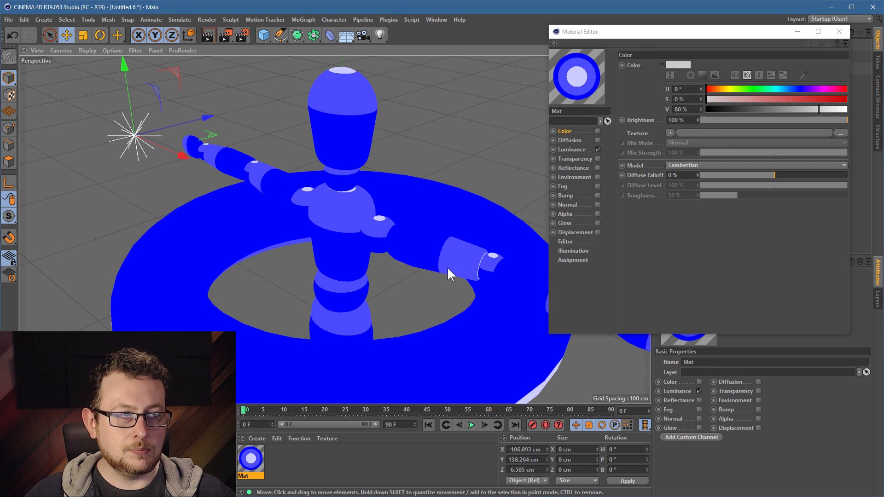
{"action": "left_click", "coordinate": [573, 150]}
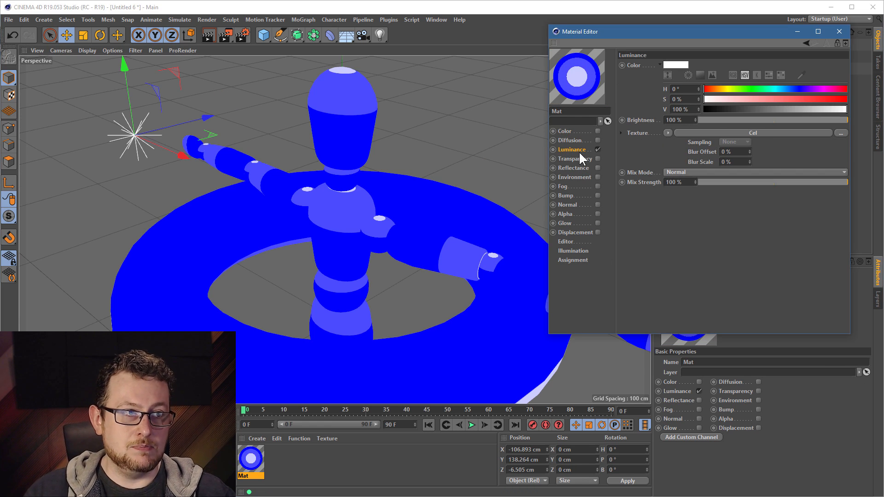
{"action": "left_click", "coordinate": [759, 131]}
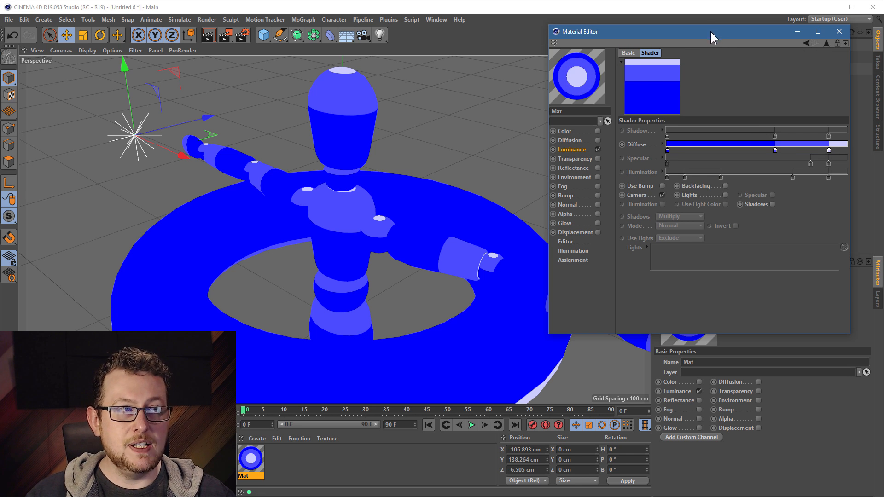
Step: Move the Material Editor window clear of the figure and torus in the viewport
{"action": "left_click_drag", "start_coordinate": [710, 30], "coordinate": [640, 26]}
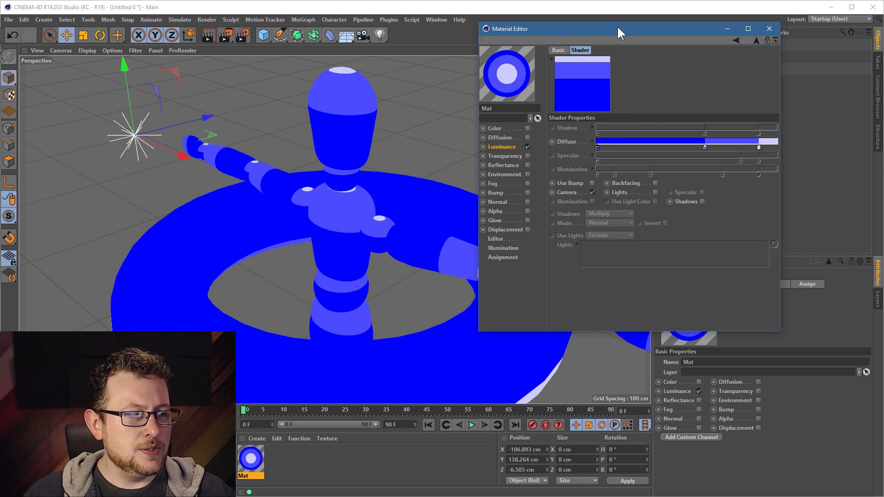
{"action": "left_click_drag", "start_coordinate": [622, 28], "coordinate": [535, 37]}
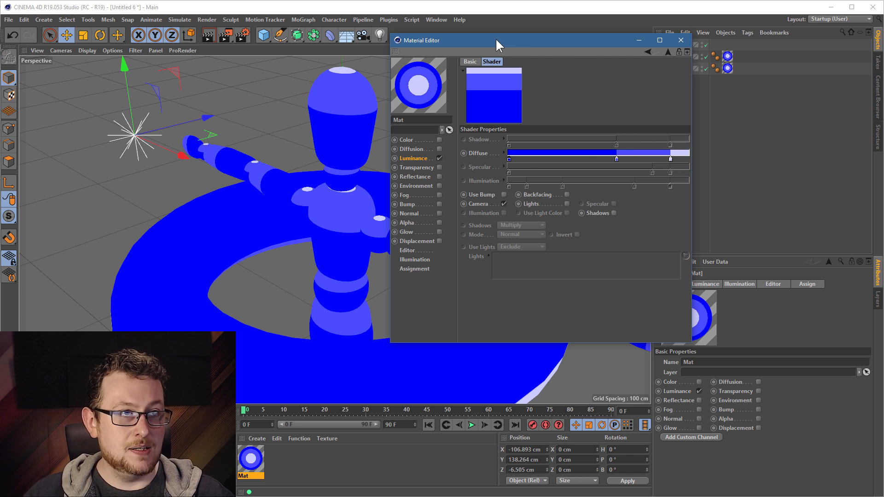
{"action": "left_click_drag", "start_coordinate": [496, 38], "coordinate": [749, 166]}
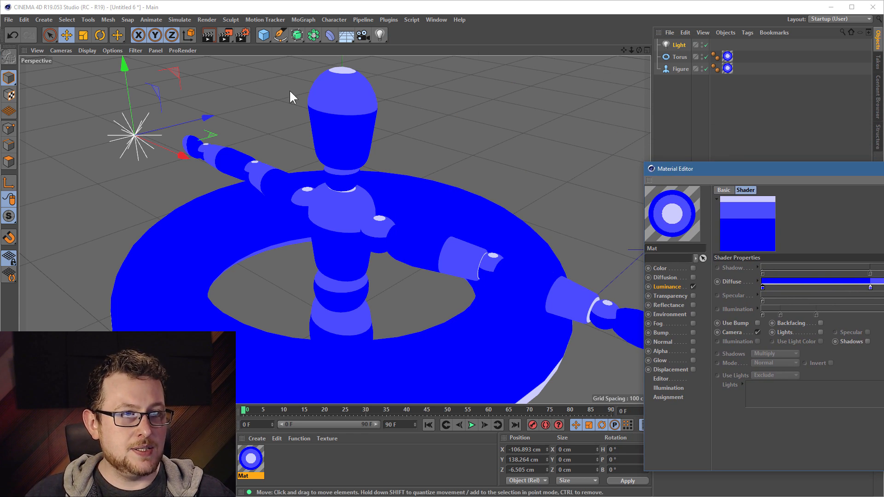
Step: Start an Interactive Render Region and enlarge it to cover the figure and most of the torus
{"action": "left_click", "coordinate": [229, 29]}
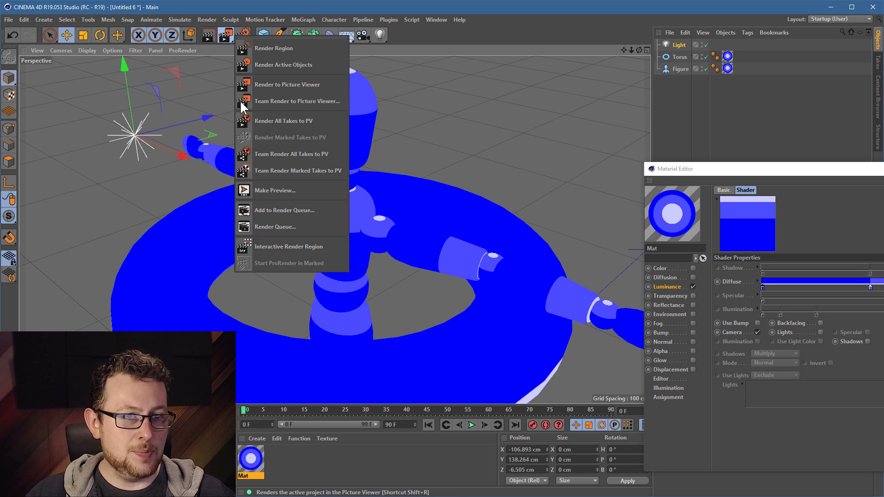
{"action": "left_click", "coordinate": [294, 247]}
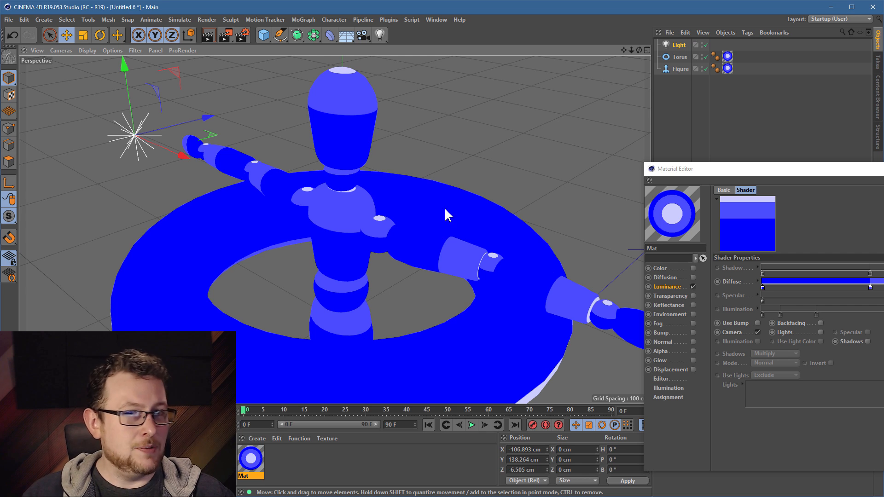
{"action": "left_click_drag", "start_coordinate": [347, 187], "coordinate": [290, 224], "text": "alt"}
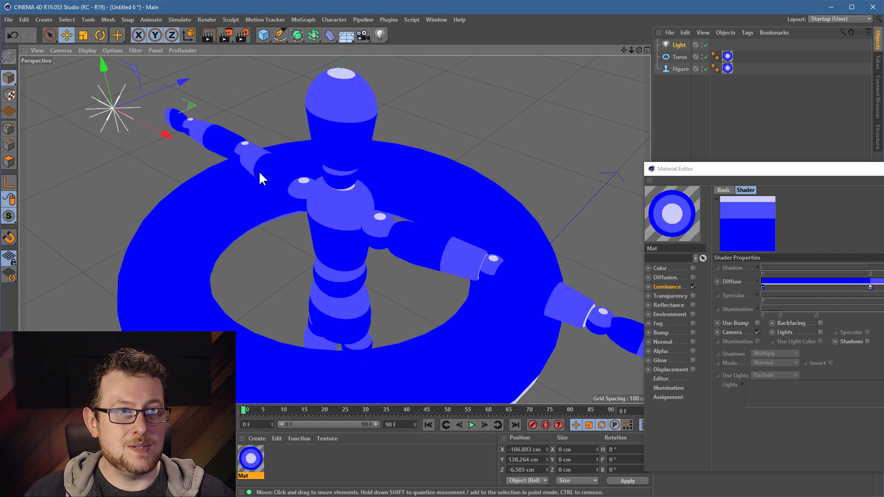
{"action": "left_click", "coordinate": [225, 35]}
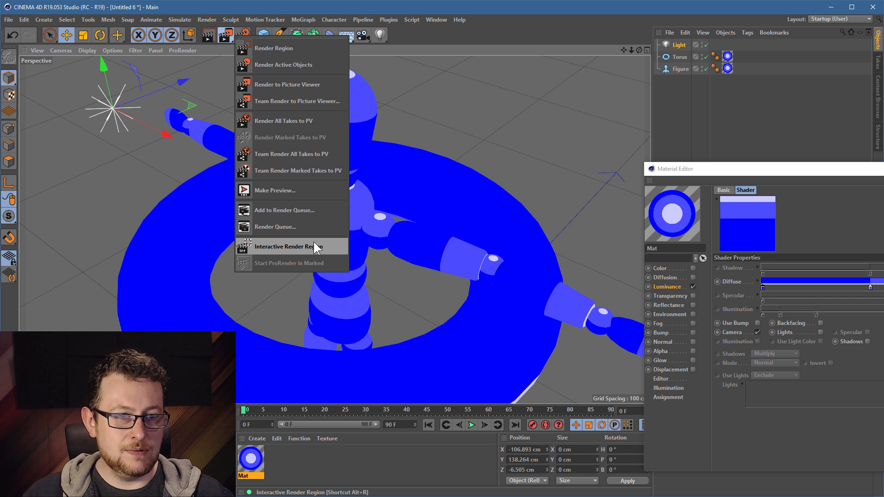
{"action": "left_click", "coordinate": [315, 247]}
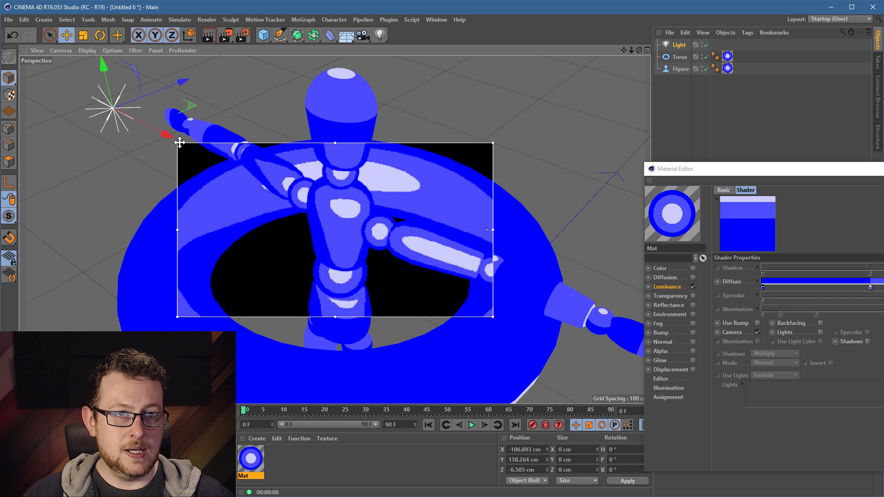
{"action": "left_click_drag", "start_coordinate": [179, 143], "coordinate": [194, 58]}
{"action": "left_click_drag", "start_coordinate": [390, 182], "coordinate": [553, 360], "text": "alt"}
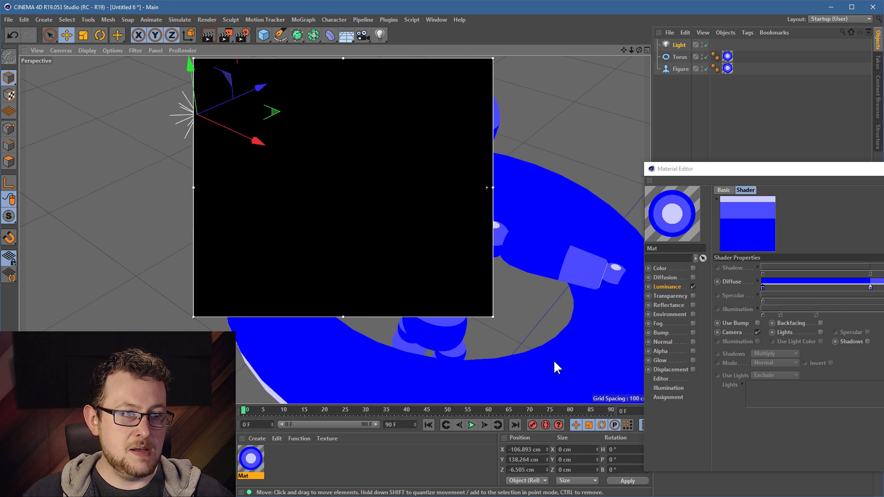
{"action": "left_click_drag", "start_coordinate": [493, 317], "coordinate": [641, 404]}
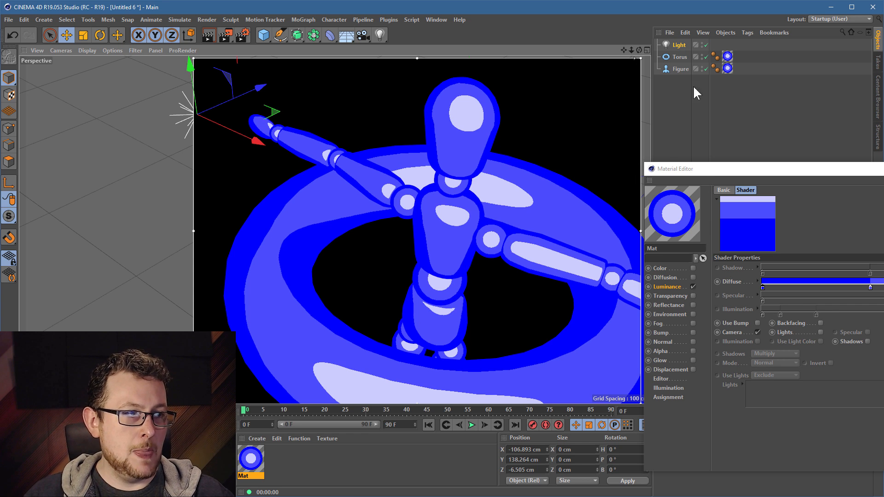
Step: Disable the Cel shader's Camera option and enable Lights, with the Material Editor placed beside the render region
{"action": "left_click_drag", "start_coordinate": [710, 169], "coordinate": [674, 51]}
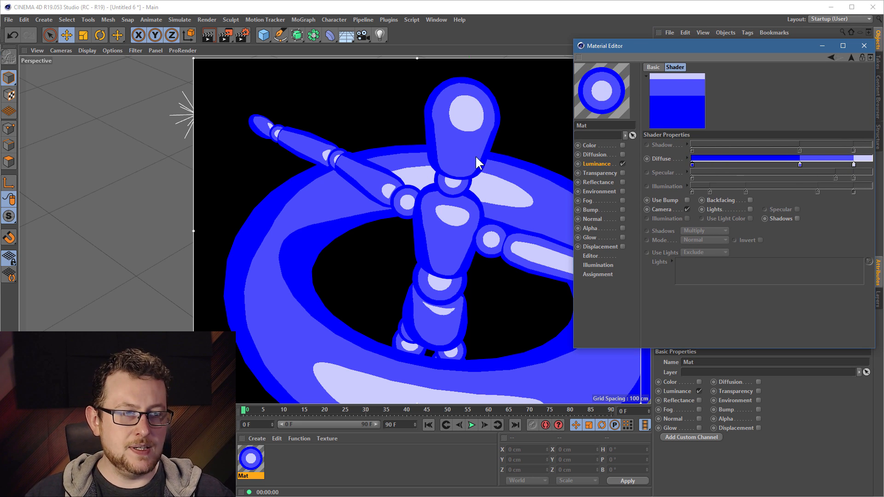
{"action": "left_click_drag", "start_coordinate": [475, 155], "coordinate": [430, 157], "text": "alt"}
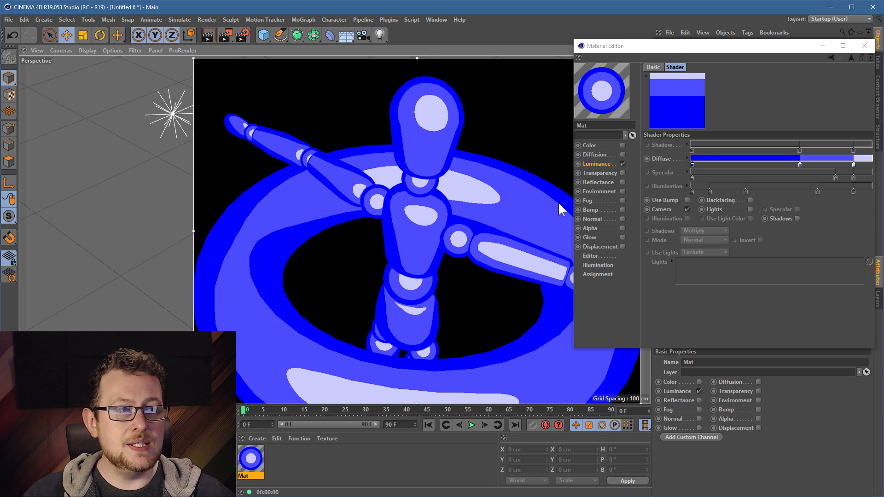
{"action": "left_click", "coordinate": [661, 209]}
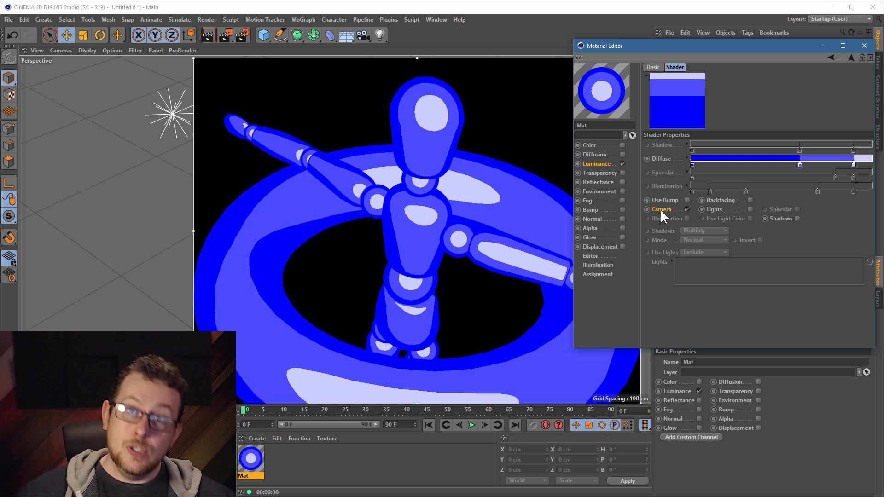
{"action": "left_click", "coordinate": [688, 209]}
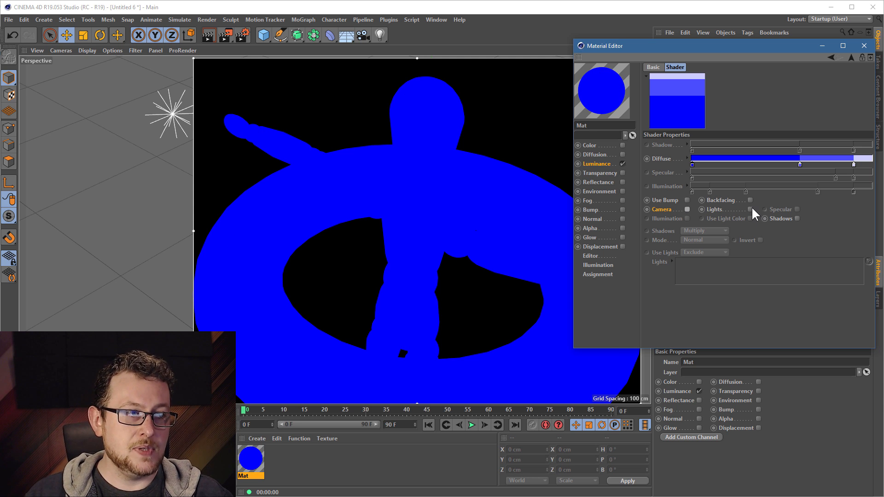
{"action": "left_click", "coordinate": [751, 208]}
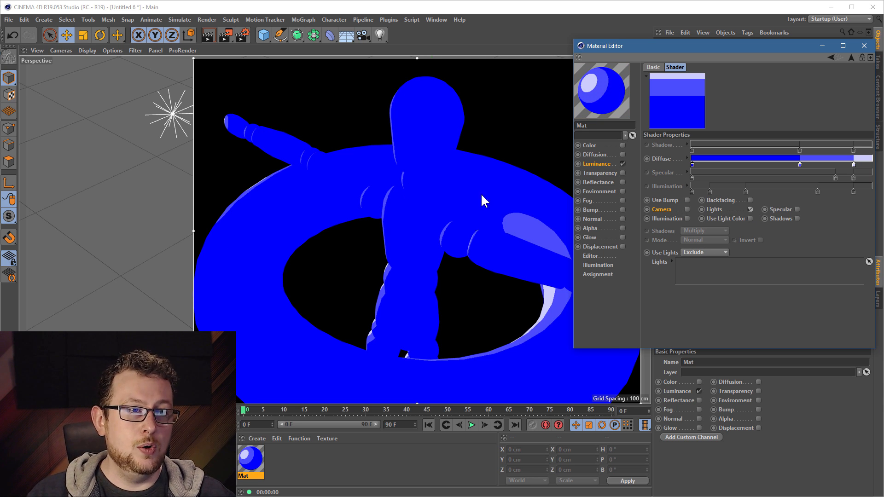
Step: Select the light and move it around the figure and torus, leaving it at about X -3, Y 205, Z -89 cm
{"action": "scroll", "coordinate": [429, 194], "scroll_direction": "down", "scroll_amount": 5}
{"action": "key", "text": "ctrl+r"}
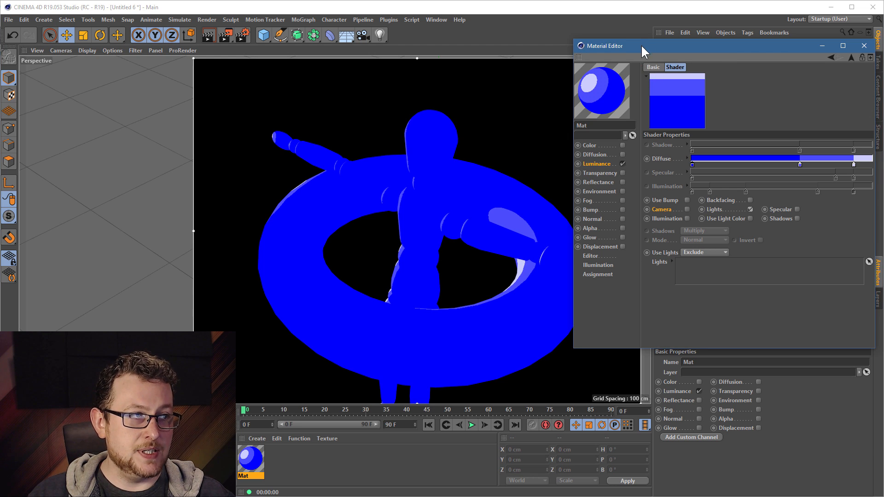
{"action": "left_click_drag", "start_coordinate": [641, 45], "coordinate": [883, 152]}
{"action": "left_click", "coordinate": [676, 45]}
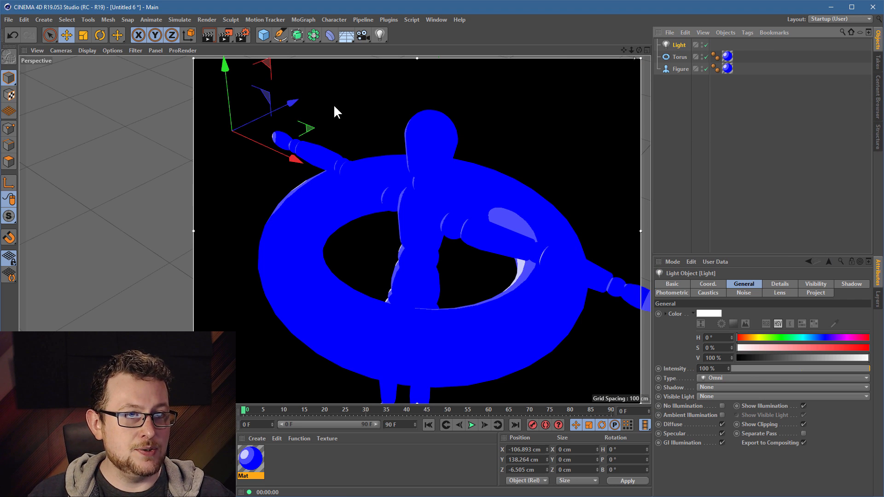
{"action": "left_click_drag", "start_coordinate": [291, 104], "coordinate": [167, 210]}
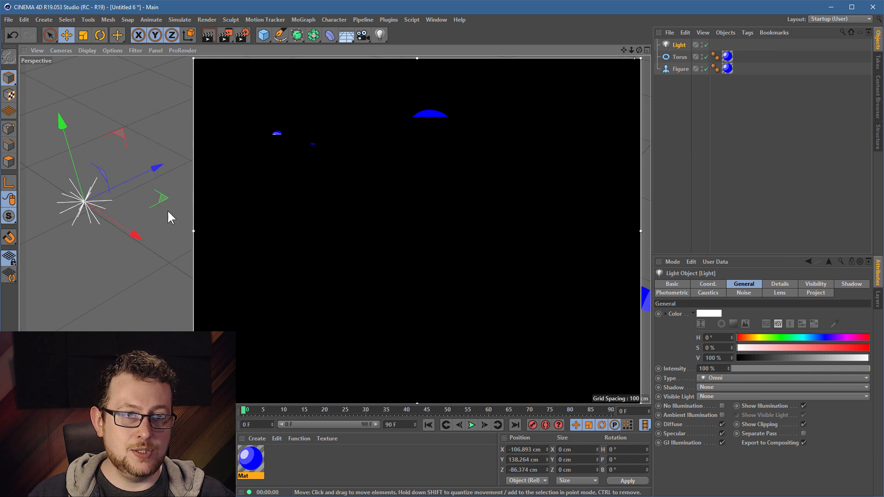
{"action": "left_click_drag", "start_coordinate": [134, 234], "coordinate": [147, 246]}
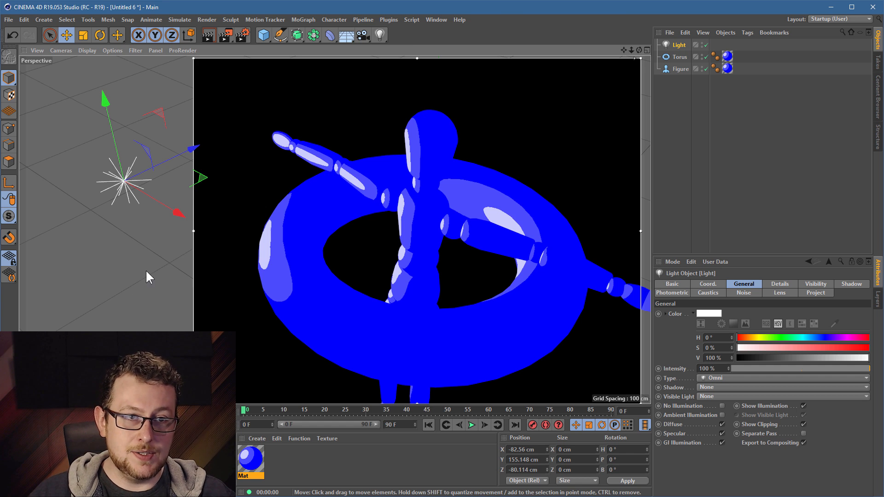
{"action": "left_click_drag", "start_coordinate": [146, 277], "coordinate": [547, 217]}
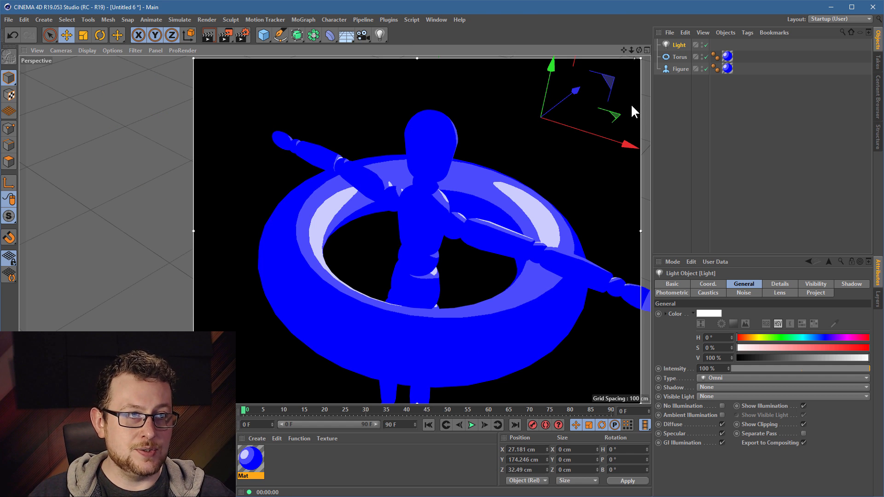
{"action": "left_click_drag", "start_coordinate": [573, 94], "coordinate": [334, 288]}
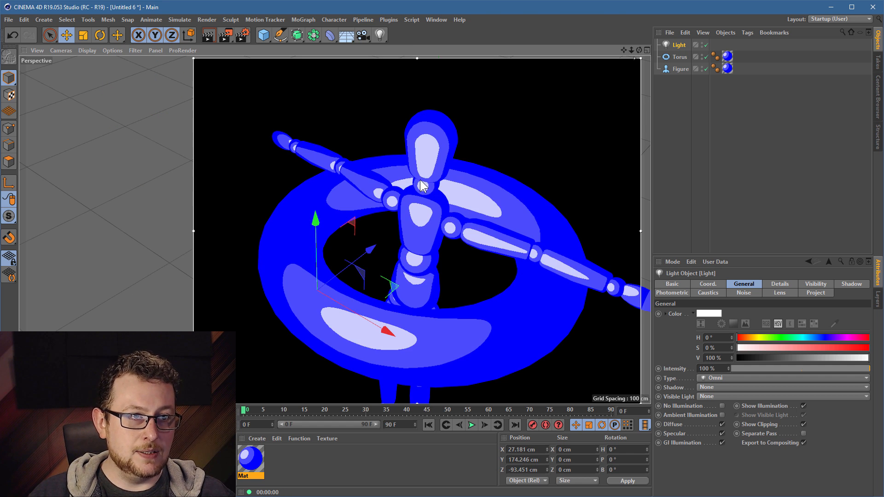
{"action": "left_click_drag", "start_coordinate": [441, 278], "coordinate": [363, 126]}
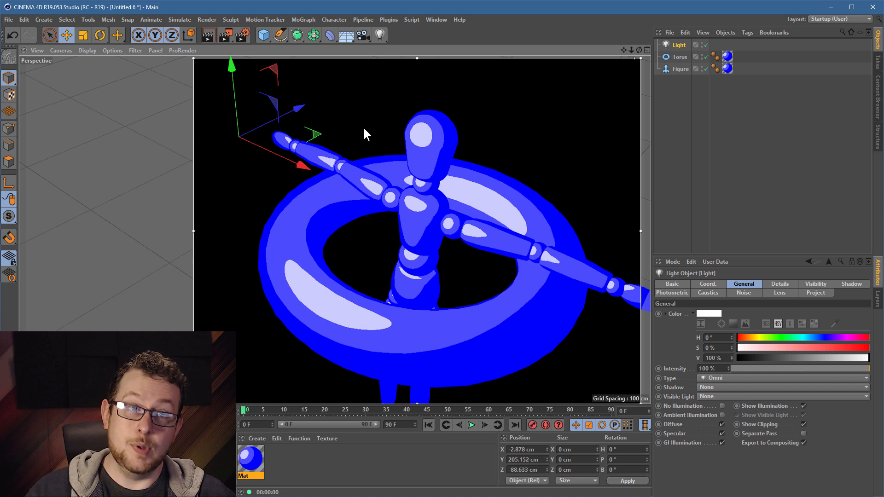
Step: Expand the Cel shader's Diffuse gradient settings and set the interpolation to Smooth Knot
{"action": "left_click_drag", "start_coordinate": [883, 123], "coordinate": [620, 47]}
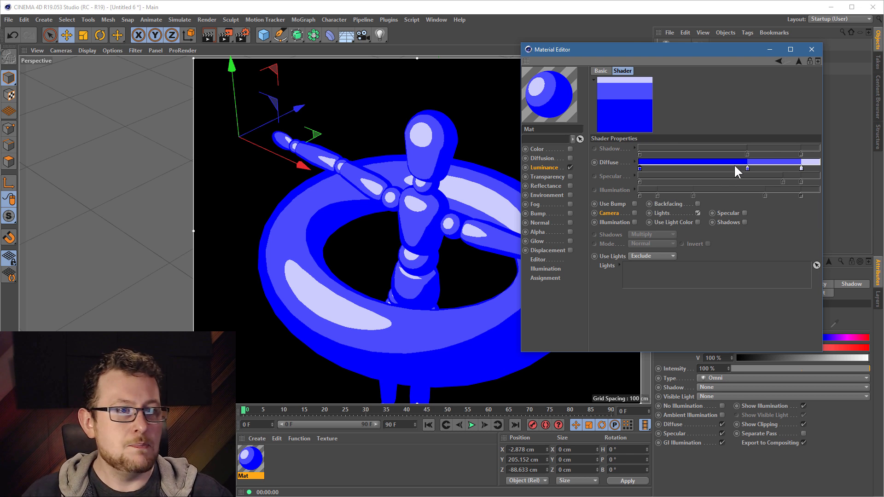
{"action": "left_click_drag", "start_coordinate": [612, 49], "coordinate": [747, 87]}
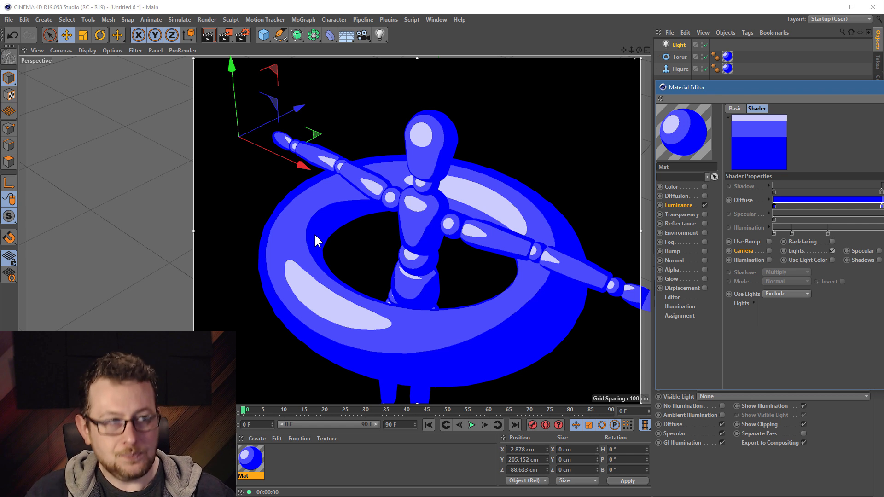
{"action": "left_click_drag", "start_coordinate": [744, 87], "coordinate": [537, 43]}
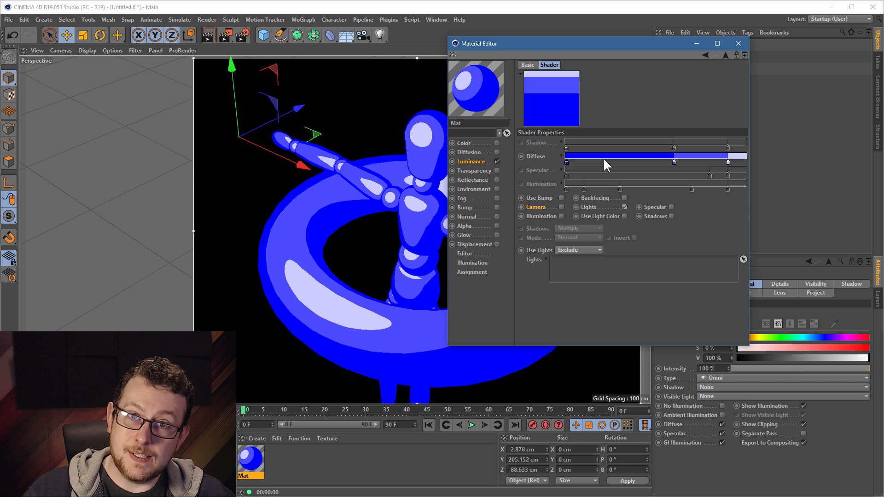
{"action": "left_click", "coordinate": [538, 157]}
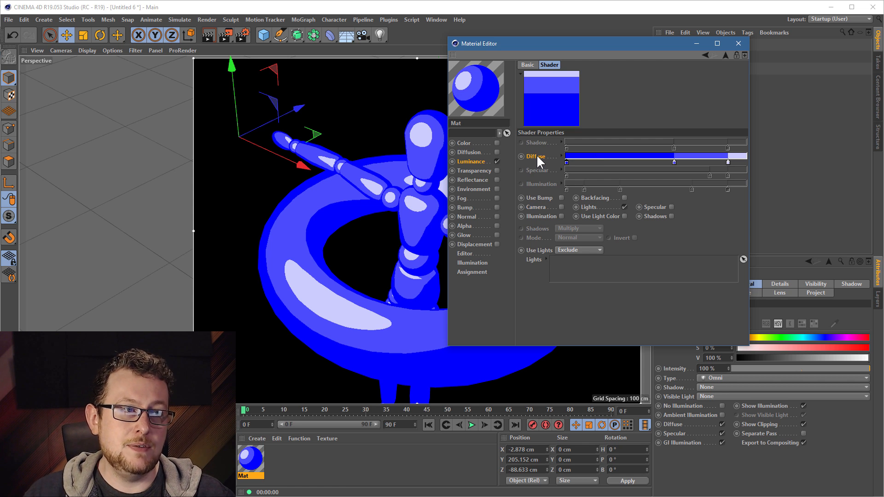
{"action": "left_click", "coordinate": [561, 156]}
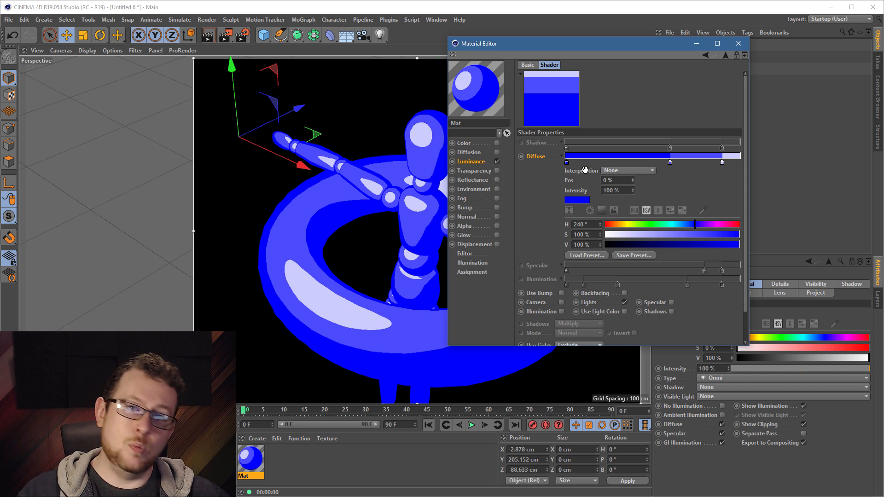
{"action": "left_click", "coordinate": [637, 170]}
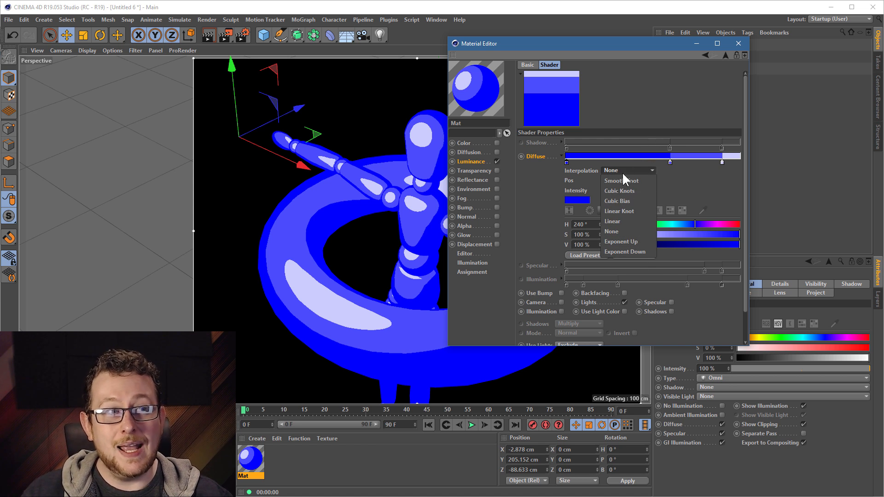
{"action": "left_click", "coordinate": [645, 180]}
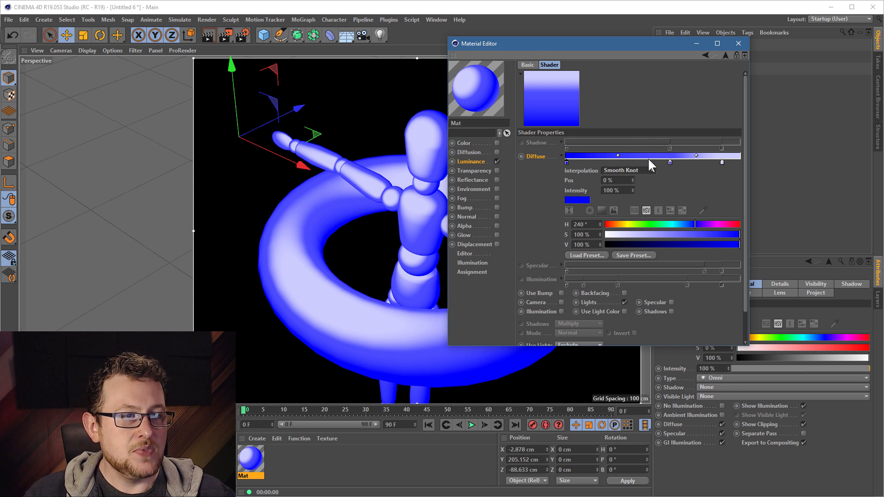
Step: Compare the Diffuse gradient's None interpolation with Smooth Knot, keeping the Material Editor clear of the figure
{"action": "left_click_drag", "start_coordinate": [534, 43], "coordinate": [645, 29]}
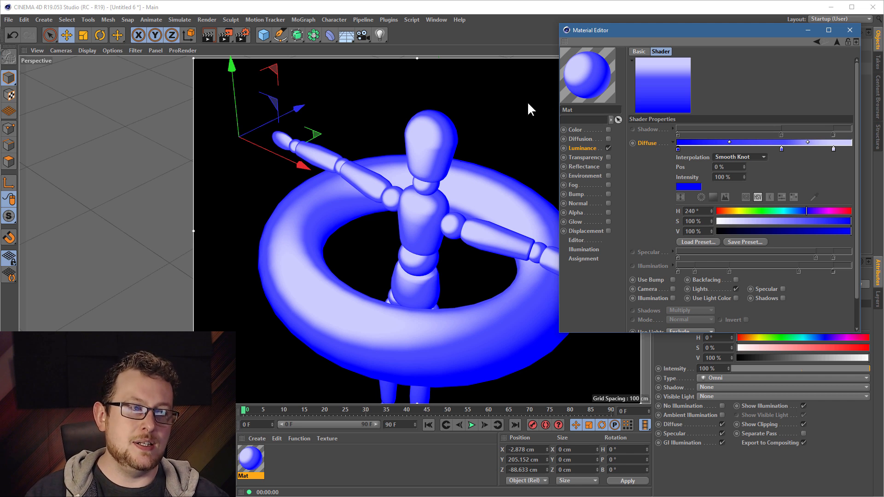
{"action": "left_click", "coordinate": [736, 156]}
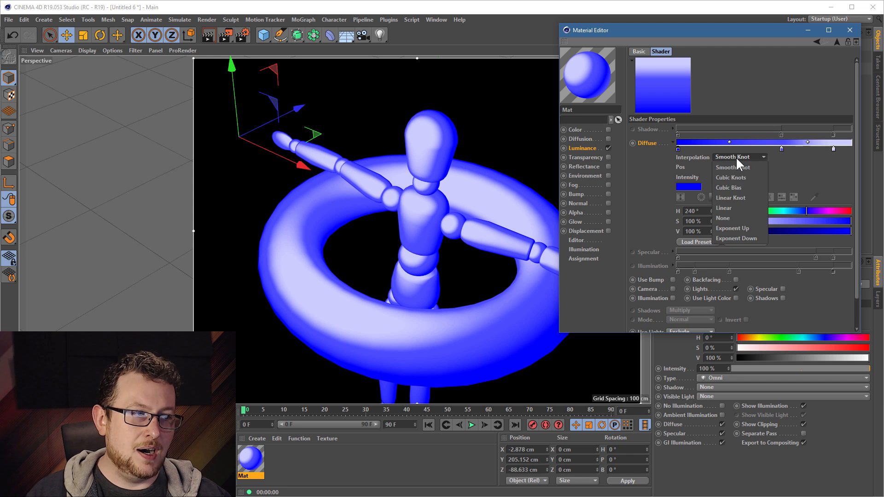
{"action": "left_click", "coordinate": [739, 214]}
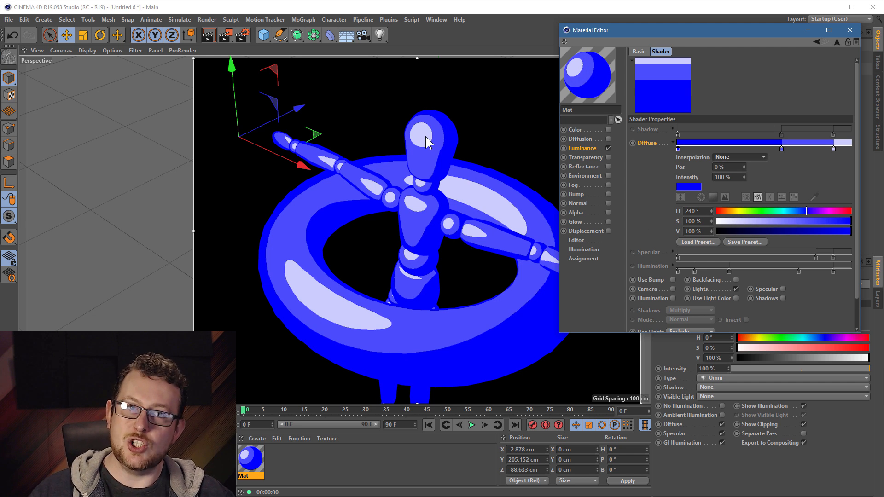
{"action": "left_click", "coordinate": [759, 156]}
{"action": "left_click", "coordinate": [758, 164]}
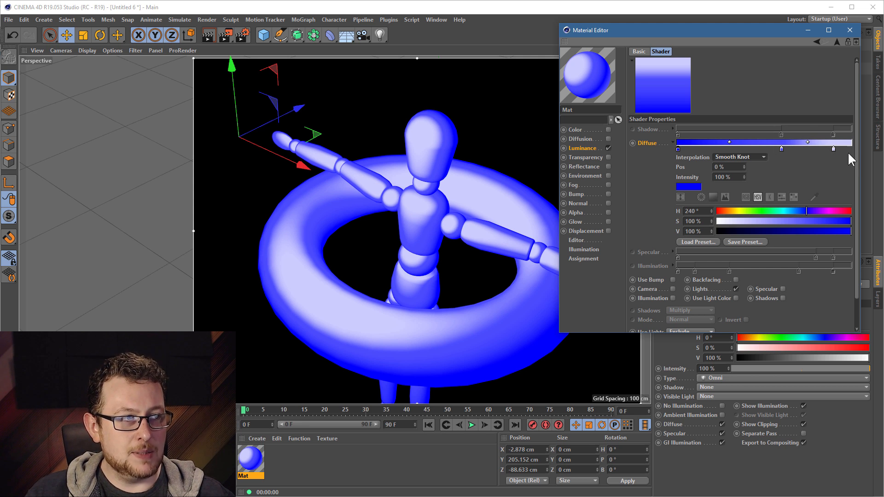
Step: Add a Diffuse gradient knot at 86.44 % and move the light to about X -17, Y 216, Z -86 cm
{"action": "left_click", "coordinate": [788, 149]}
{"action": "left_click_drag", "start_coordinate": [789, 149], "coordinate": [828, 151]}
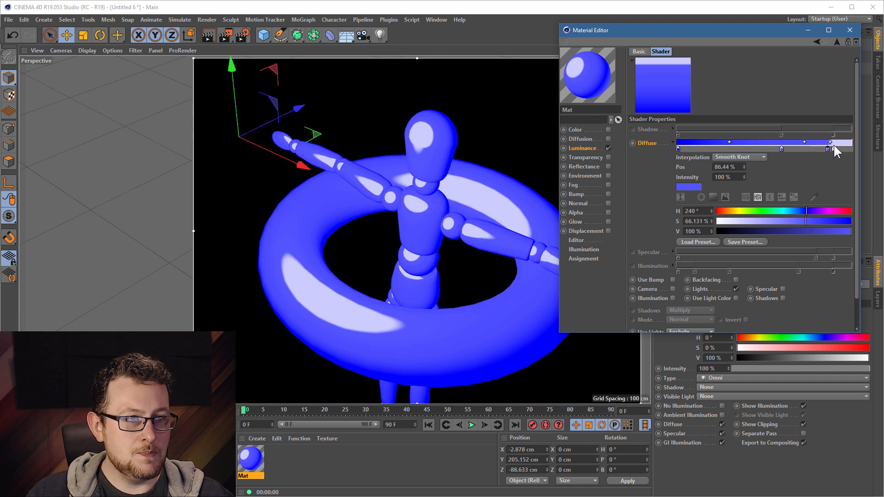
{"action": "mouse_move", "coordinate": [421, 154]}
{"action": "left_mouse_down", "text": "alt"}
{"action": "mouse_move", "coordinate": [421, 166]}
{"action": "mouse_move", "coordinate": [437, 142]}
{"action": "mouse_move", "coordinate": [427, 151]}
{"action": "left_mouse_up", "text": "alt"}
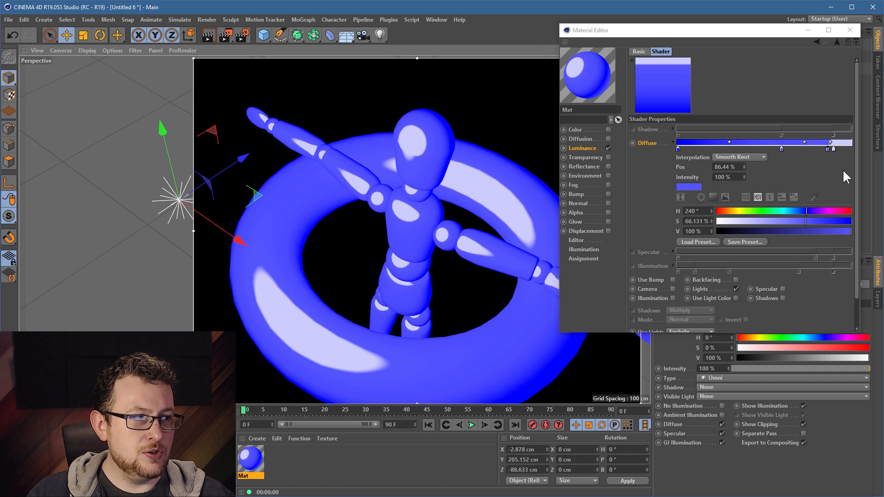
{"action": "left_click_drag", "start_coordinate": [159, 211], "coordinate": [115, 138]}
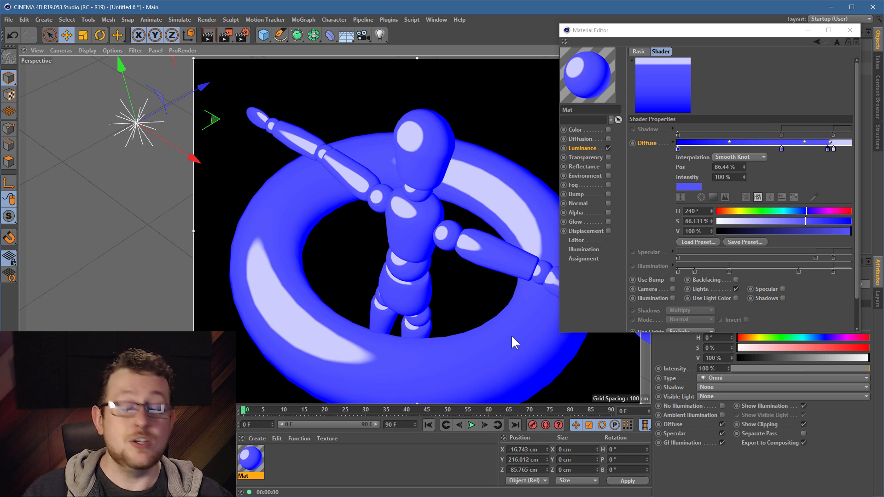
Step: Add a blue knot near the dark end of the Diffuse gradient and slide it to 55.59 %
{"action": "left_click", "coordinate": [683, 148]}
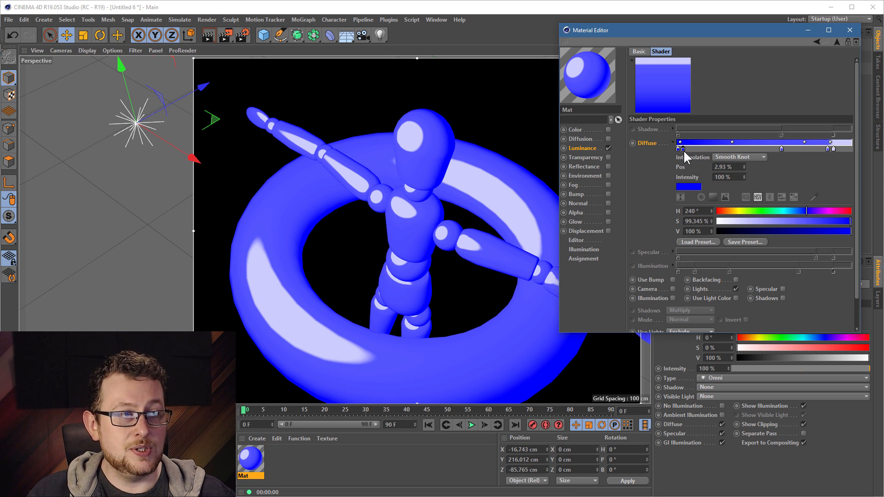
{"action": "left_click_drag", "start_coordinate": [684, 150], "coordinate": [688, 148]}
{"action": "left_click_drag", "start_coordinate": [764, 155], "coordinate": [775, 151]}
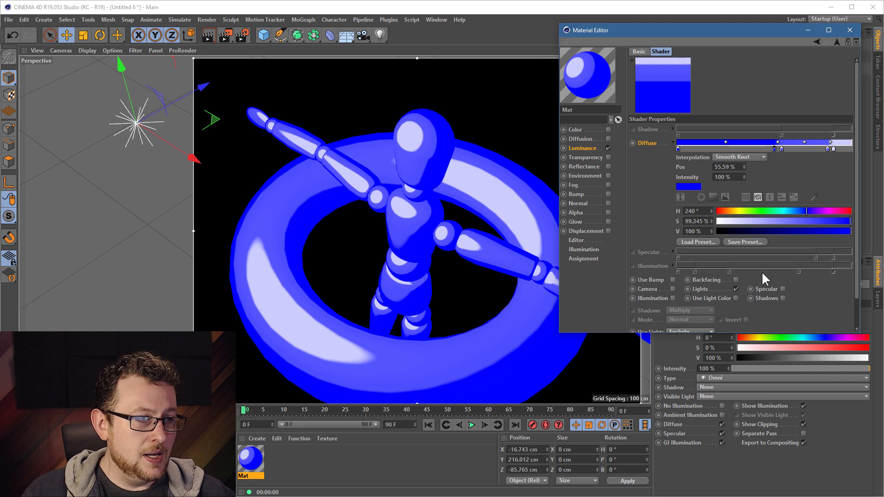
Step: Disable the material's Luminance channel and enable its Color channel
{"action": "scroll", "coordinate": [858, 138], "scroll_direction": "down", "scroll_amount": 2}
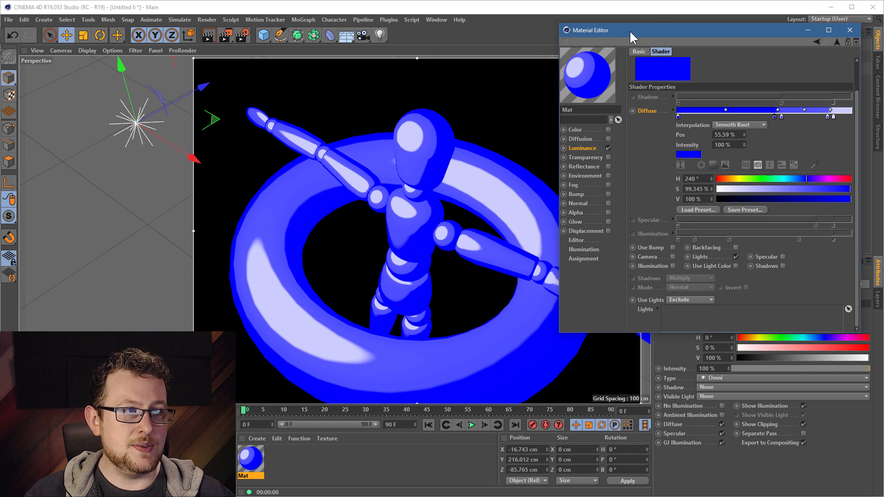
{"action": "left_click_drag", "start_coordinate": [623, 31], "coordinate": [629, 106]}
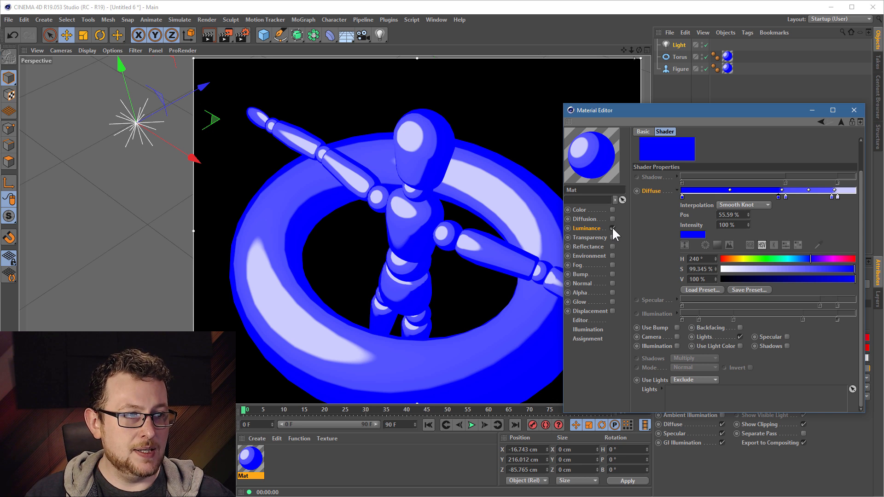
{"action": "left_click", "coordinate": [613, 228]}
{"action": "left_click", "coordinate": [612, 209]}
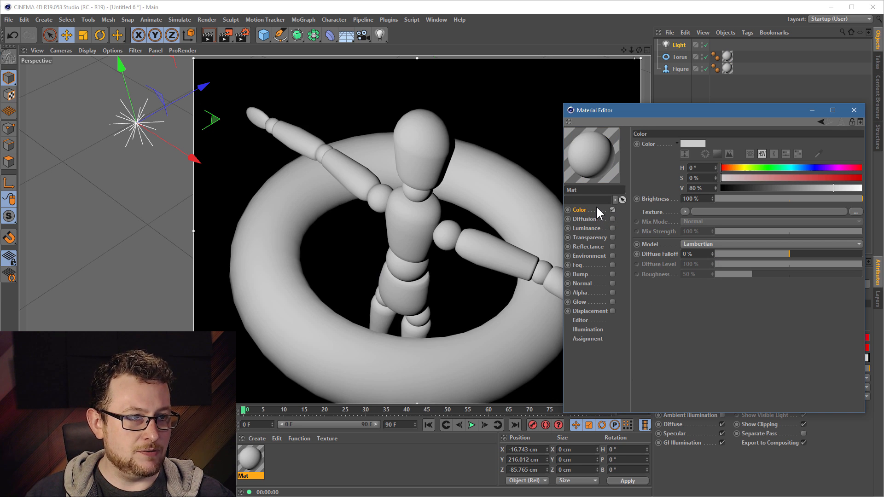
Step: Set the light's shadow type to Raytraced (Hard) and view the shadows on the torus from another angle
{"action": "left_click_drag", "start_coordinate": [629, 106], "coordinate": [883, 133]}
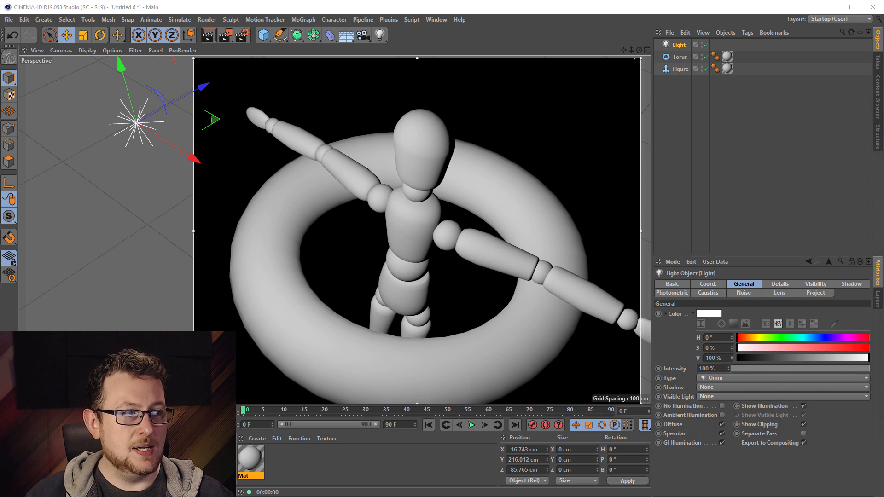
{"action": "left_click", "coordinate": [680, 44]}
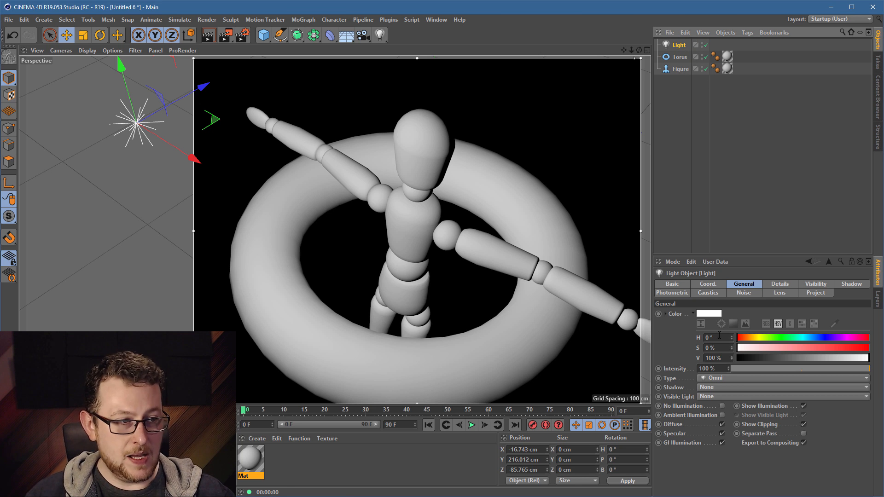
{"action": "left_click", "coordinate": [727, 388]}
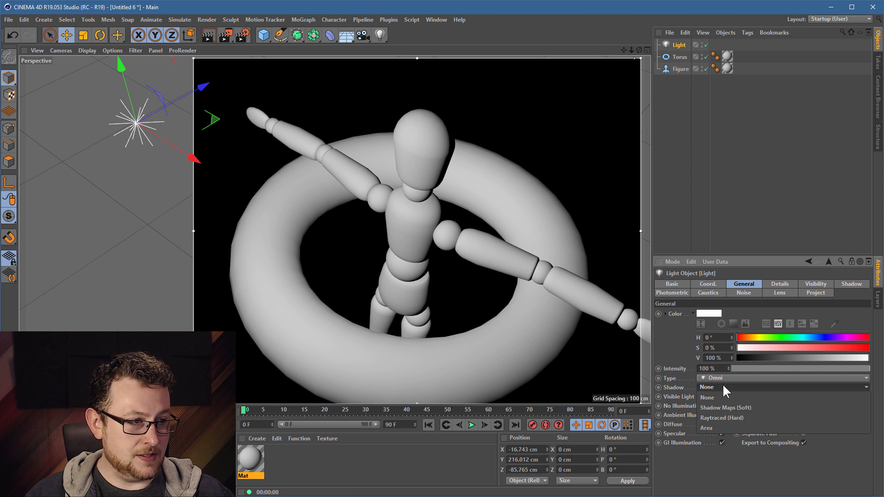
{"action": "left_click", "coordinate": [769, 416]}
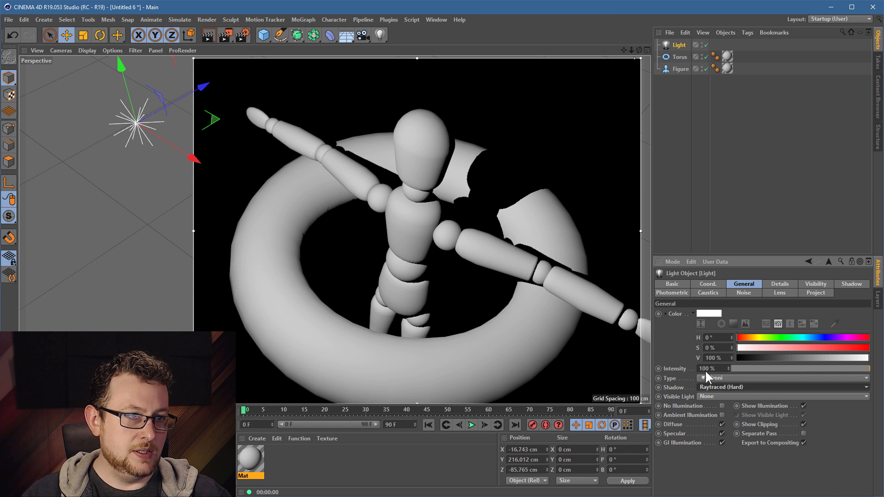
{"action": "left_click_drag", "start_coordinate": [471, 195], "coordinate": [526, 261], "text": "alt"}
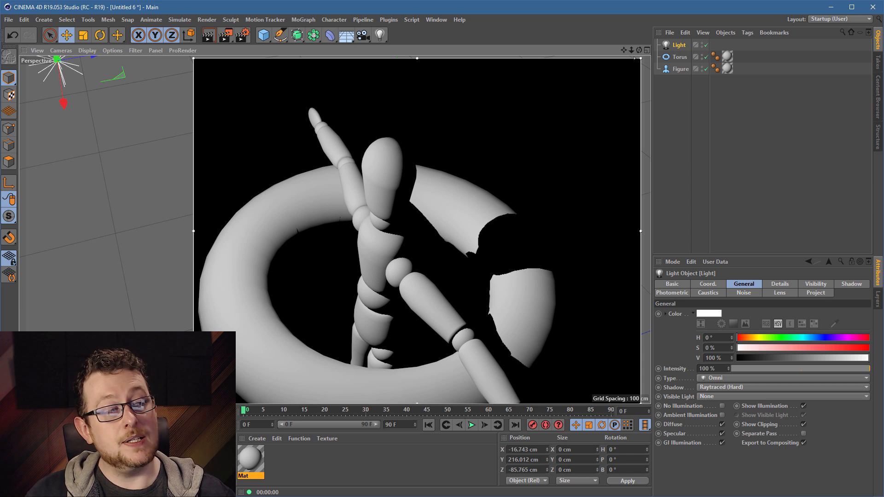
Step: Disable the material's Color channel, re-enable Luminance, and open the Cel shader's properties down to its lighting options
{"action": "left_click_drag", "start_coordinate": [883, 121], "coordinate": [664, 79]}
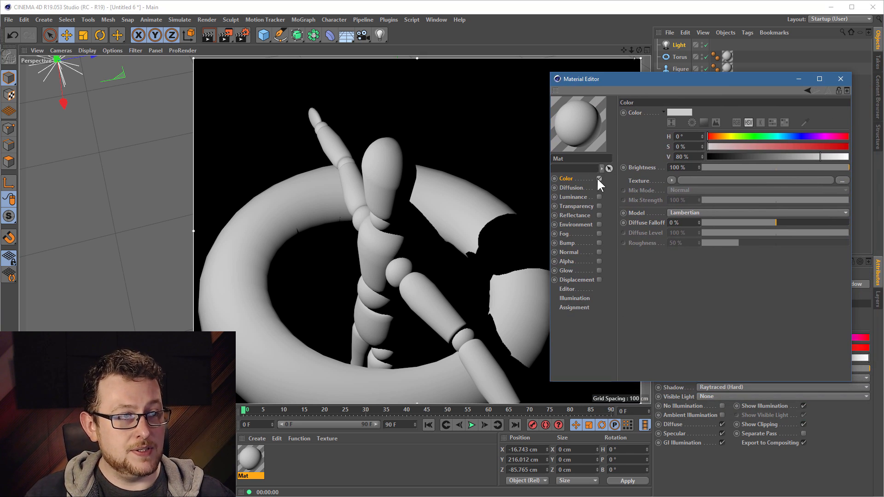
{"action": "left_click", "coordinate": [598, 178]}
{"action": "left_click", "coordinate": [599, 196]}
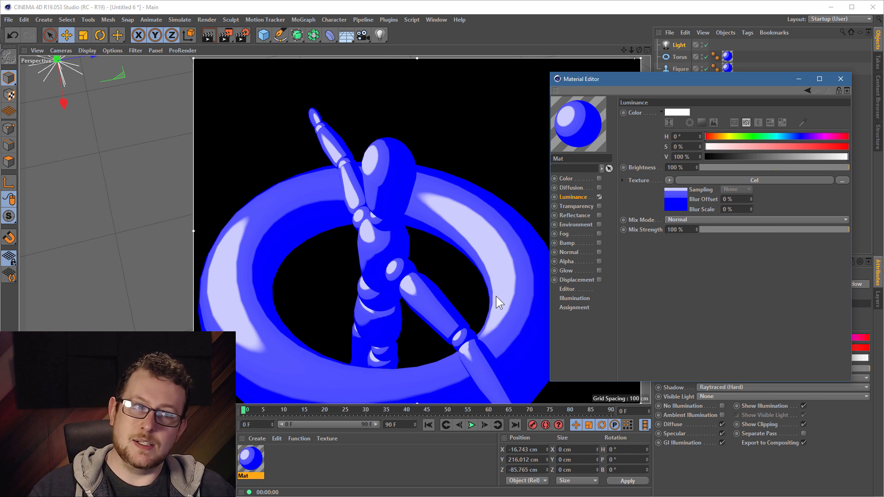
{"action": "left_click", "coordinate": [762, 180]}
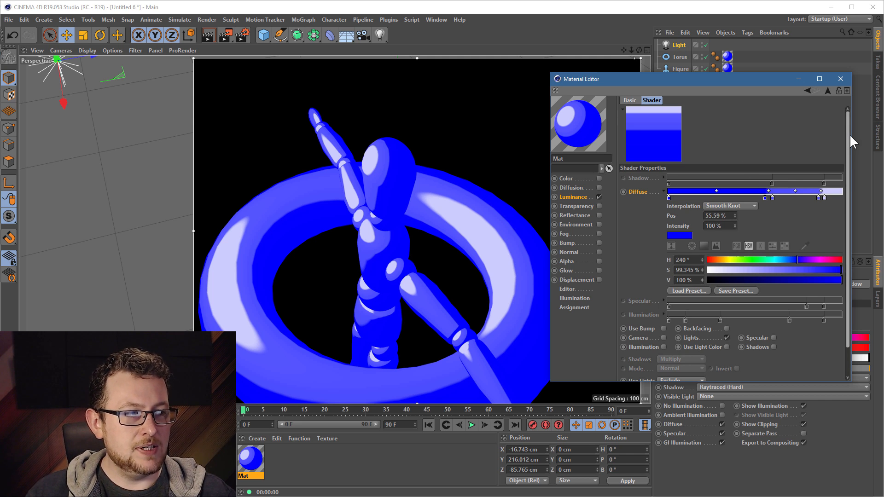
{"action": "scroll", "coordinate": [850, 134], "scroll_direction": "down", "scroll_amount": 2}
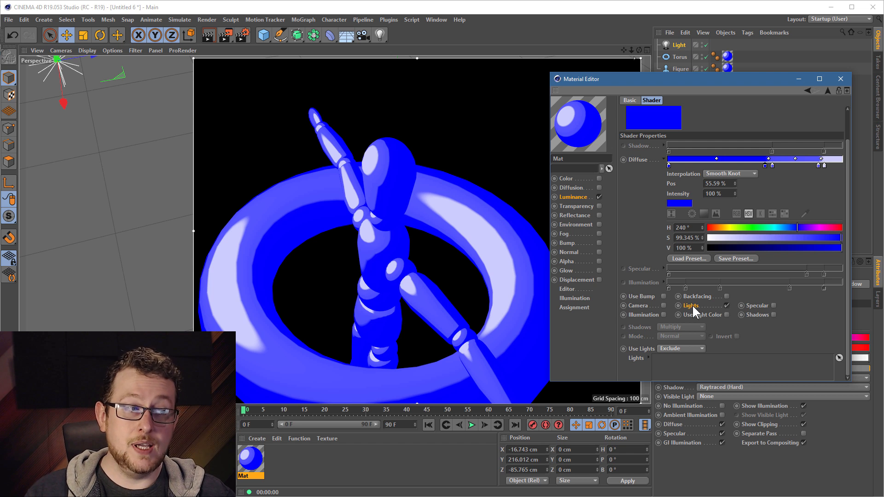
Step: Turn on Shadows in the Cel shader and close the material's editor
{"action": "left_click", "coordinate": [774, 313]}
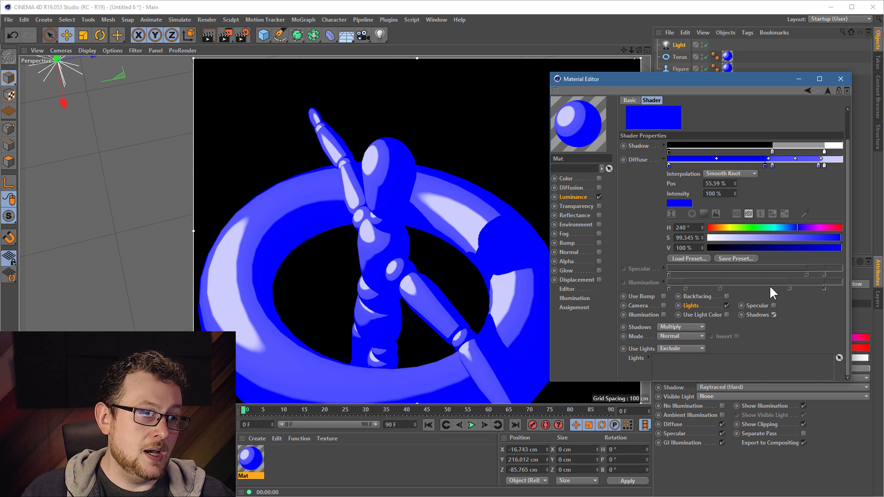
{"action": "left_click", "coordinate": [639, 316]}
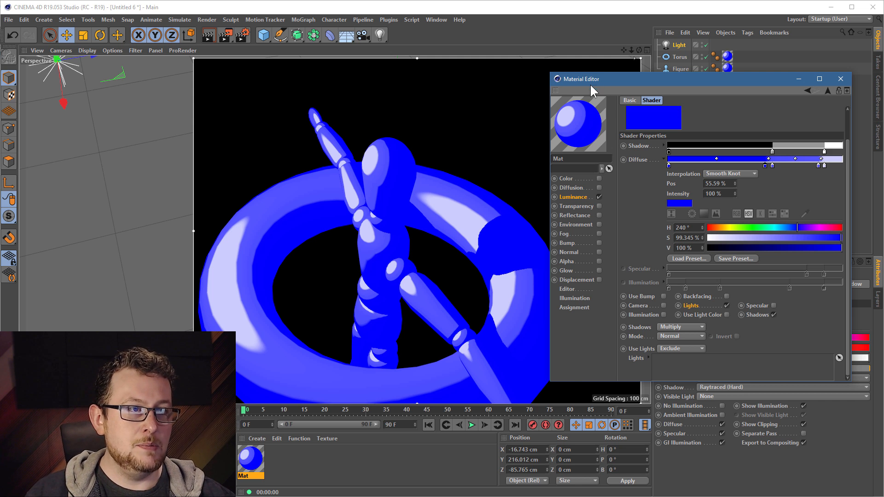
{"action": "left_click", "coordinate": [841, 79]}
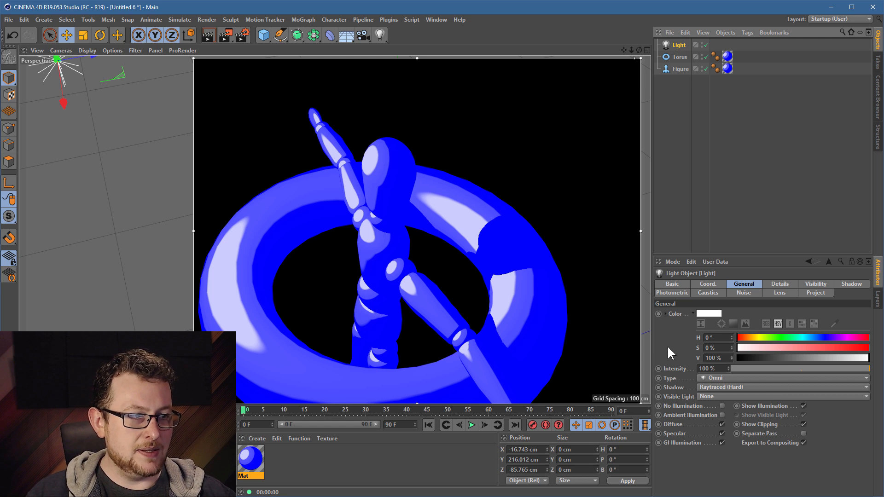
Step: Try the light's intensity at 32 %, 7 %, 90 % and 9 %, and return it to 100 %
{"action": "left_click_drag", "start_coordinate": [835, 367], "coordinate": [776, 365]}
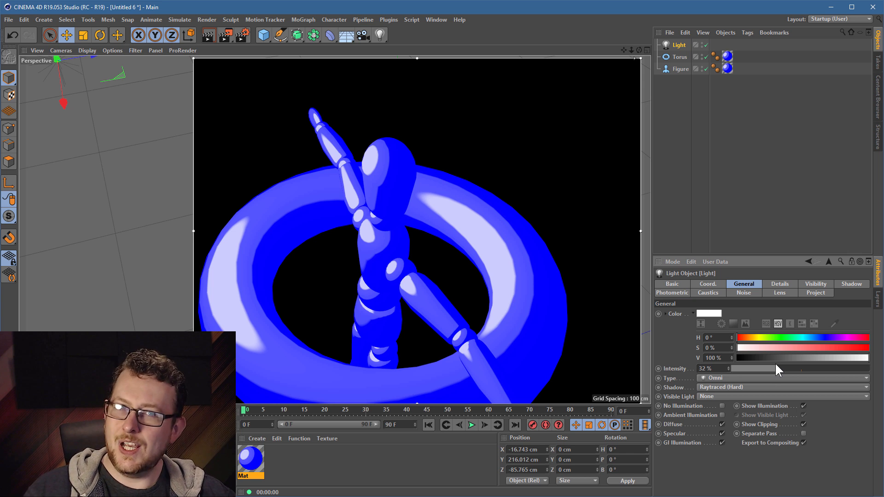
{"action": "left_click", "coordinate": [741, 368]}
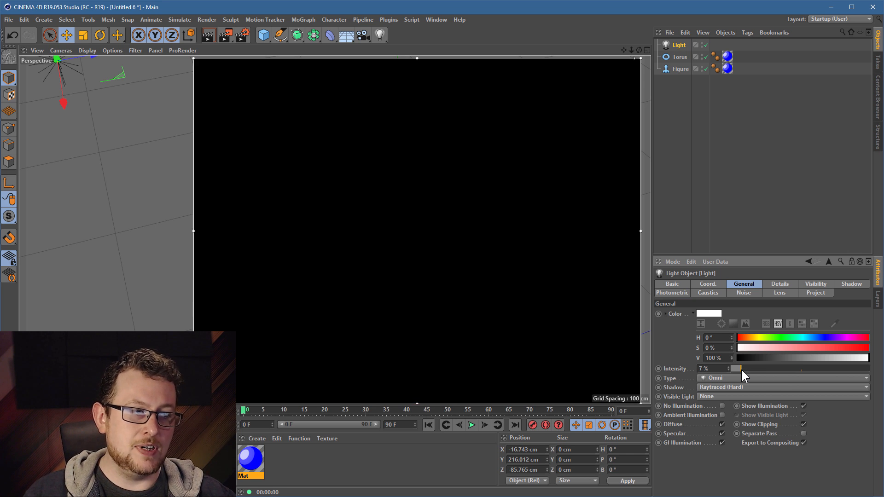
{"action": "left_click", "coordinate": [857, 369]}
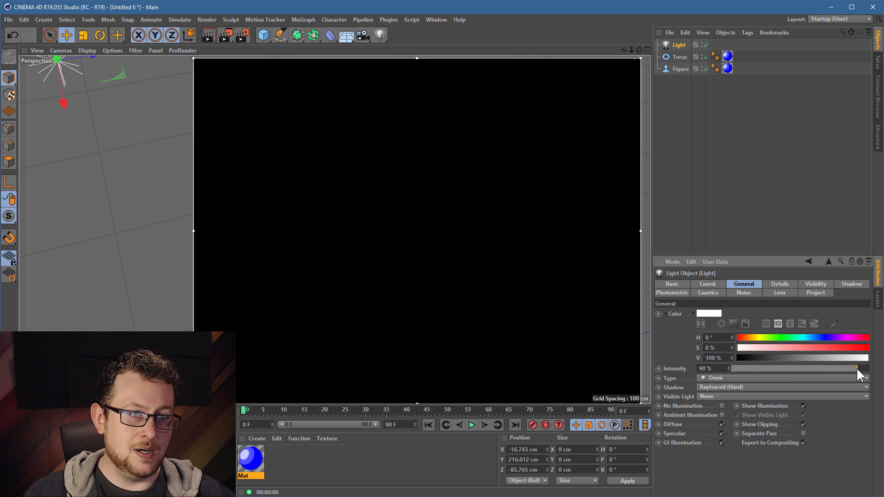
{"action": "left_click", "coordinate": [745, 369]}
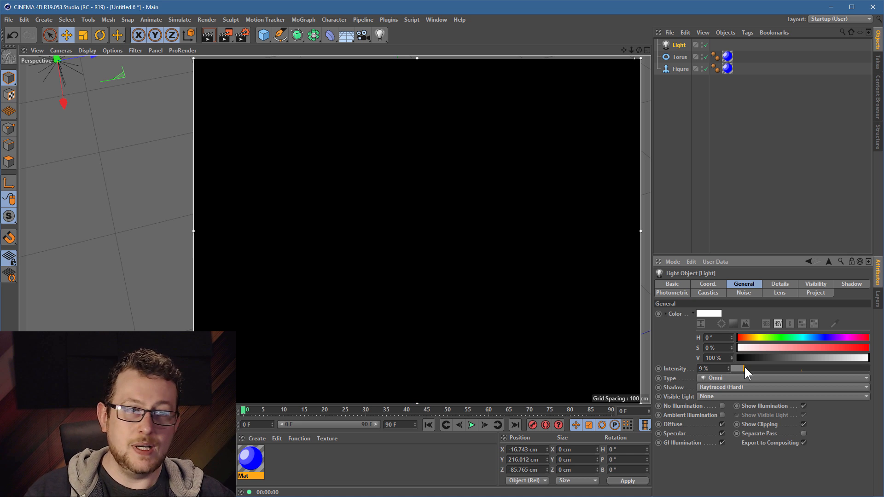
{"action": "left_click_drag", "start_coordinate": [745, 368], "coordinate": [883, 368]}
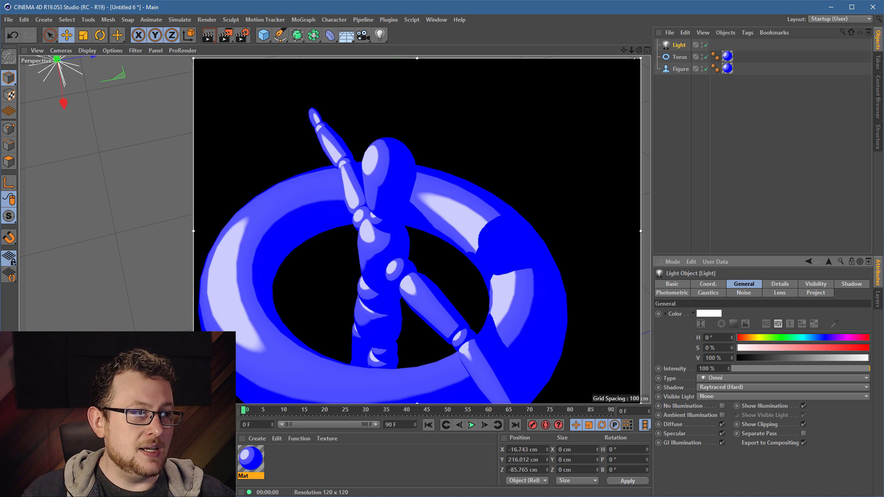
Step: Bring back the material's editor, turn on Illumination in the Cel shader, and move the editor off the scene
{"action": "left_click_drag", "start_coordinate": [883, 138], "coordinate": [569, 75]}
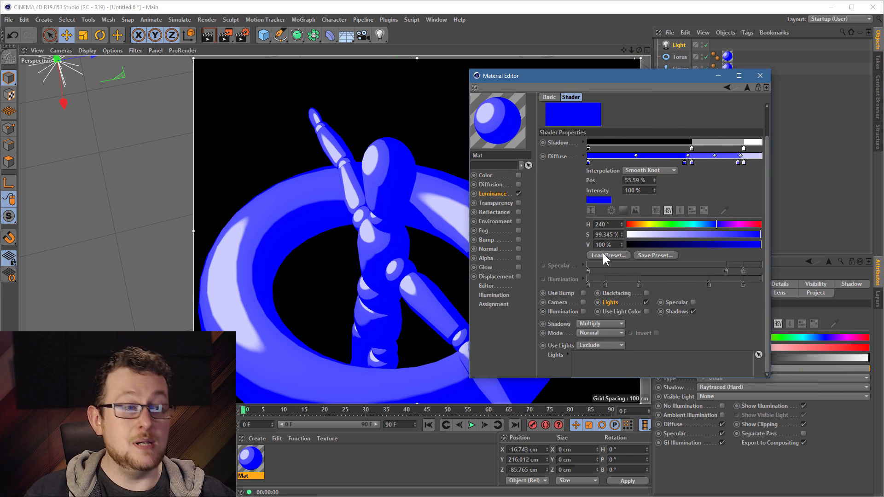
{"action": "left_click", "coordinate": [583, 312]}
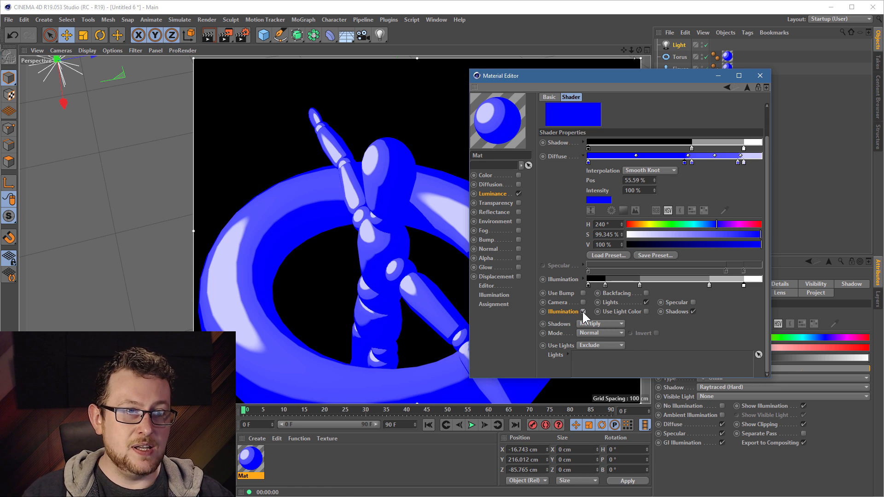
{"action": "left_click_drag", "start_coordinate": [543, 72], "coordinate": [883, 82]}
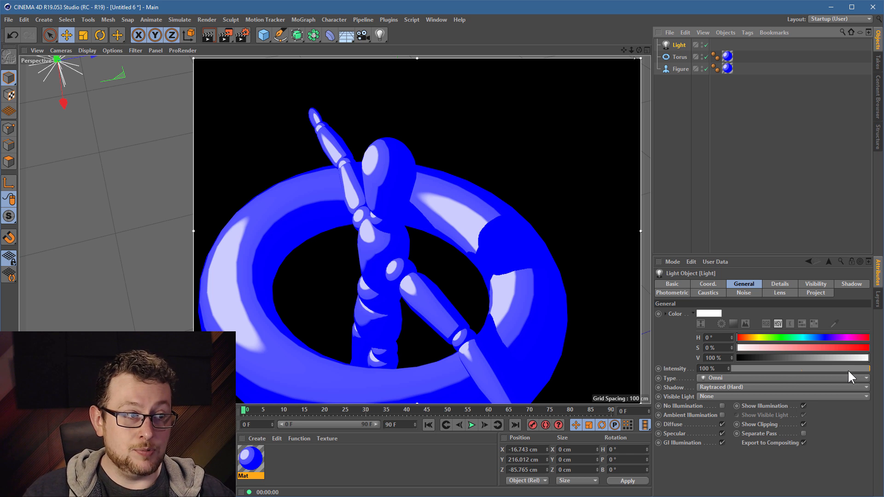
Step: Try the light's intensity at 50 %, and raise it to 89 %
{"action": "left_click", "coordinate": [801, 368]}
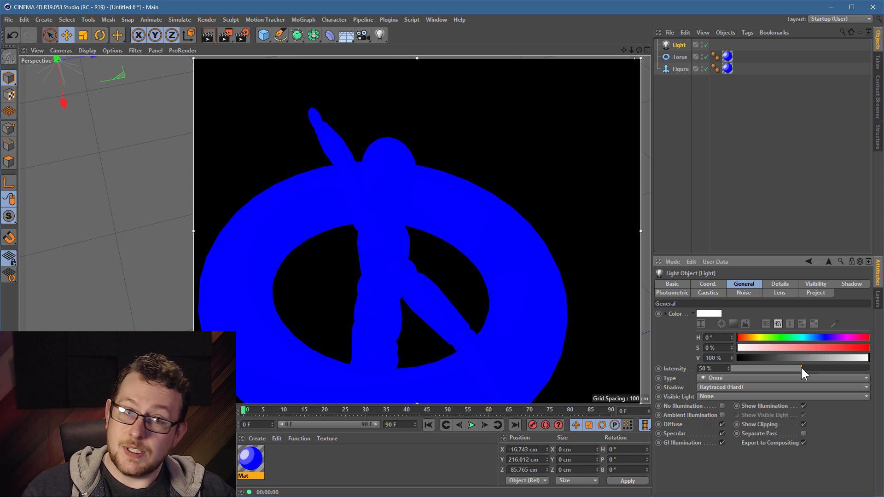
{"action": "left_click", "coordinate": [839, 368]}
{"action": "left_click", "coordinate": [855, 368]}
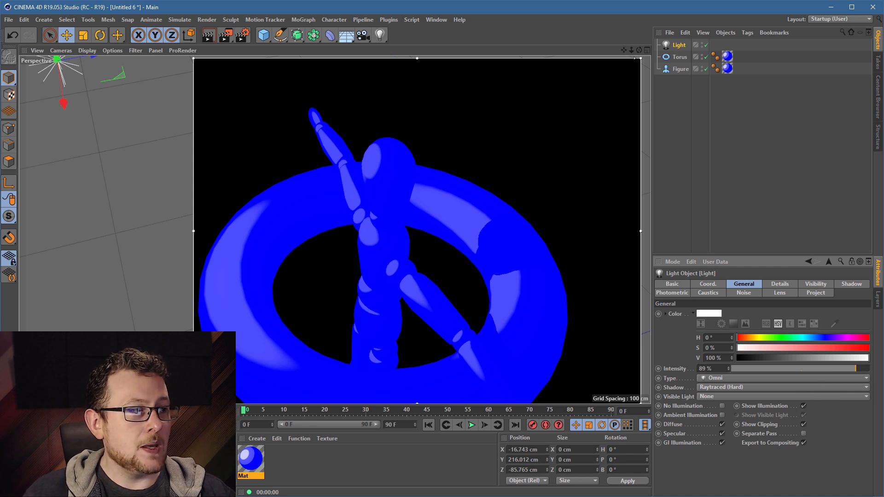
Step: Slide the Diffuse gradient's knots toward the dark end, at 6.65 %, 12.77 % and 58.24 %, with the lightest just beyond
{"action": "double_click", "coordinate": [726, 69]}
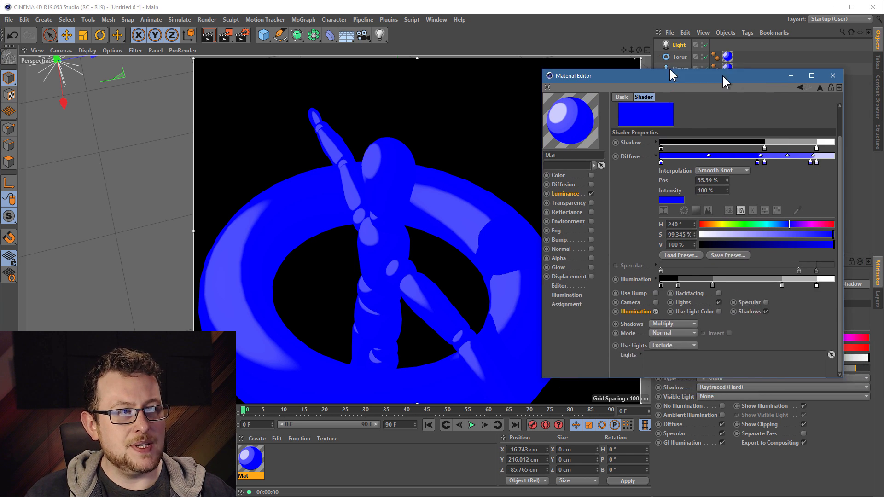
{"action": "left_click_drag", "start_coordinate": [723, 77], "coordinate": [632, 93]}
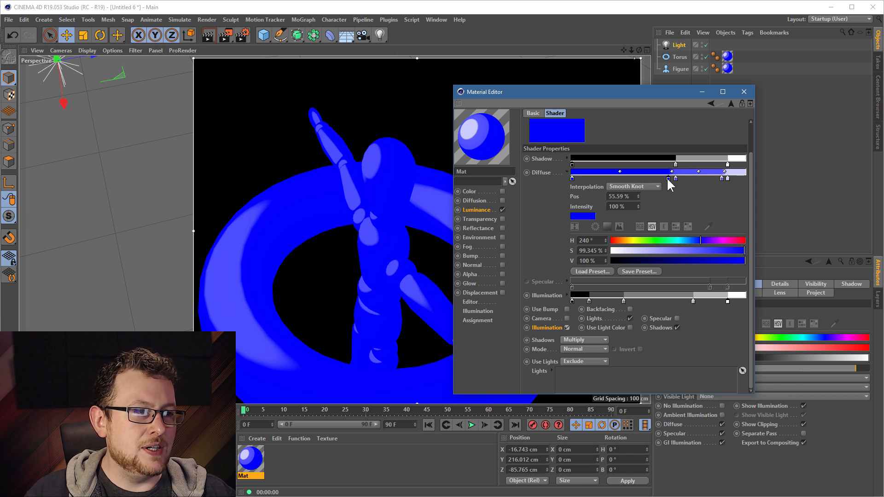
{"action": "left_click_drag", "start_coordinate": [668, 179], "coordinate": [583, 178]}
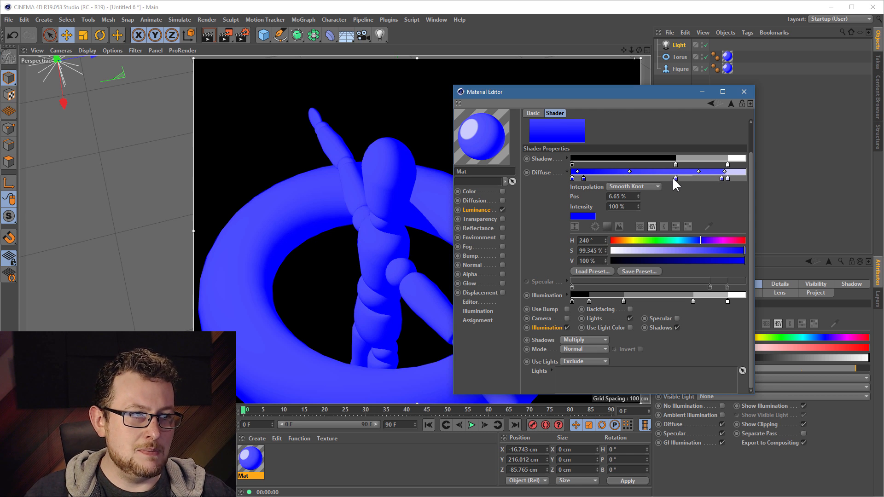
{"action": "left_click_drag", "start_coordinate": [675, 179], "coordinate": [595, 178]}
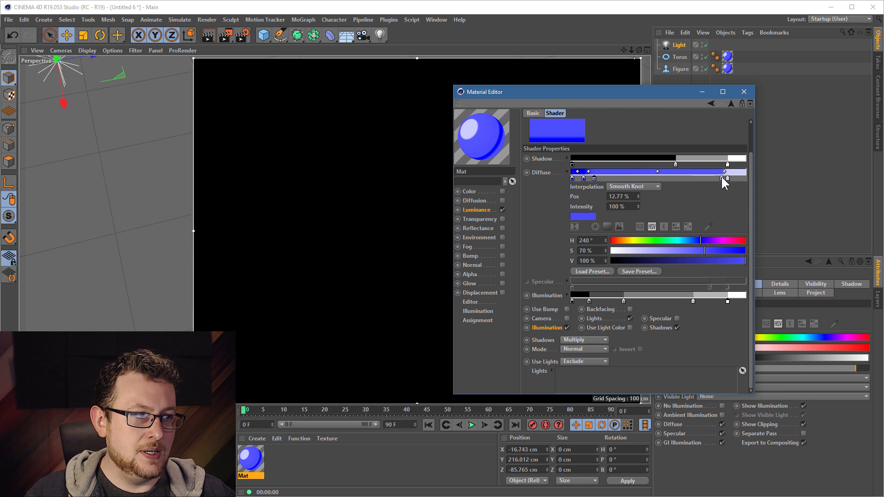
{"action": "left_click_drag", "start_coordinate": [722, 179], "coordinate": [669, 178]}
{"action": "left_click_drag", "start_coordinate": [728, 179], "coordinate": [673, 180]}
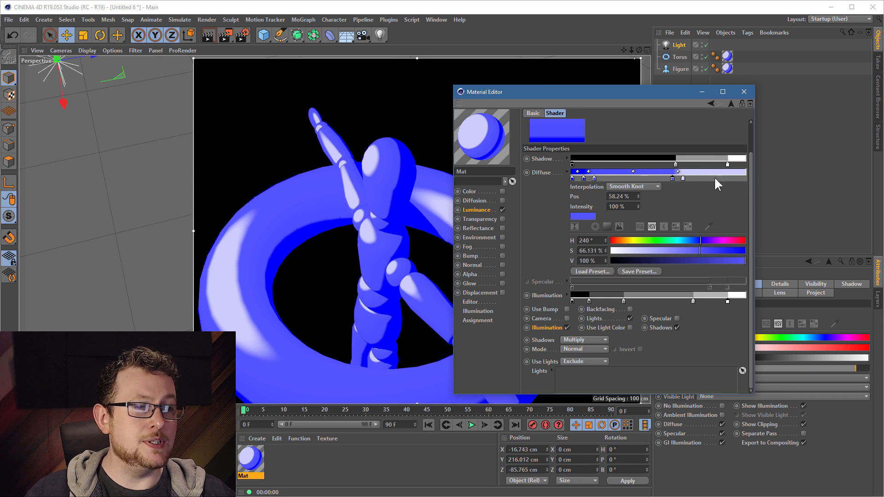
Step: Move the material's editor off the scene and set the light's intensity to 100 %
{"action": "left_click_drag", "start_coordinate": [512, 92], "coordinate": [883, 154]}
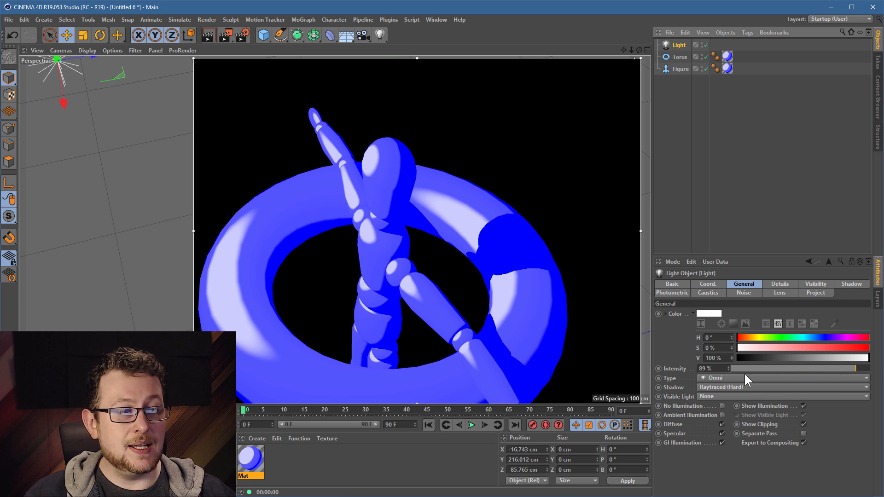
{"action": "left_click_drag", "start_coordinate": [846, 363], "coordinate": [871, 366]}
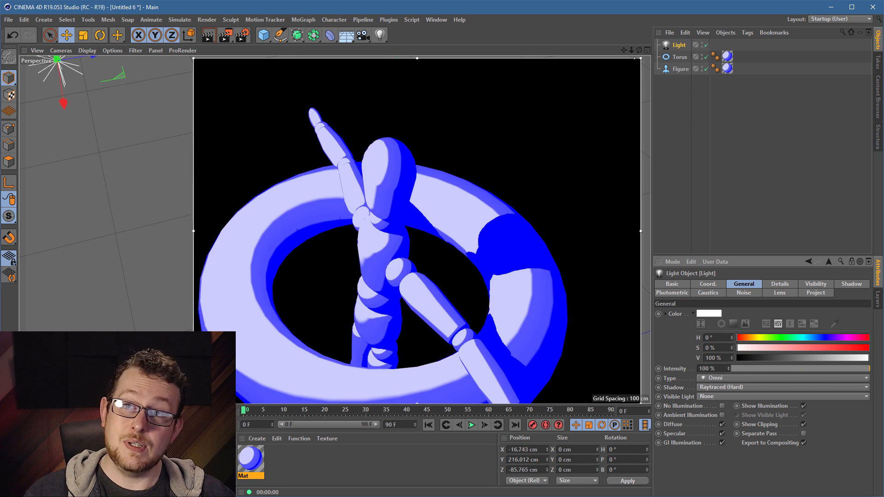
Step: Clear the Cel shader from the material's Luminance texture, load the Sketch and Toon Hatch shader instead, and open its properties
{"action": "left_click_drag", "start_coordinate": [883, 136], "coordinate": [548, 81]}
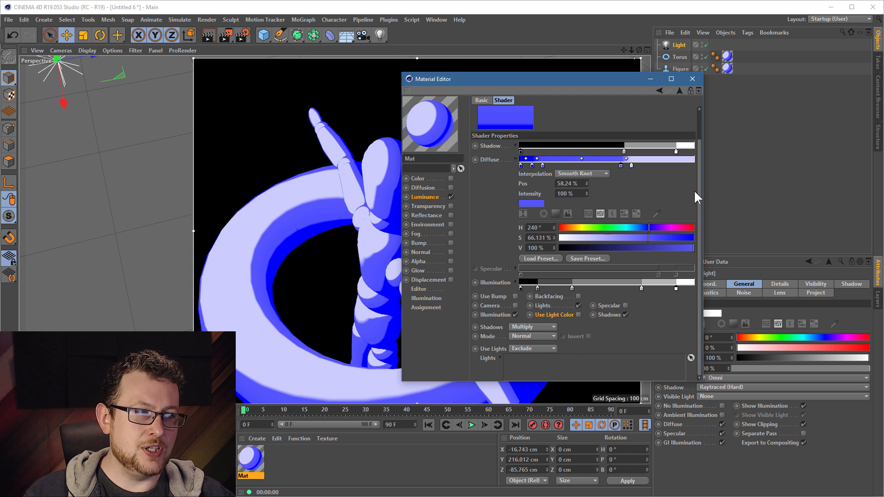
{"action": "scroll", "coordinate": [700, 148], "scroll_direction": "up", "scroll_amount": 2}
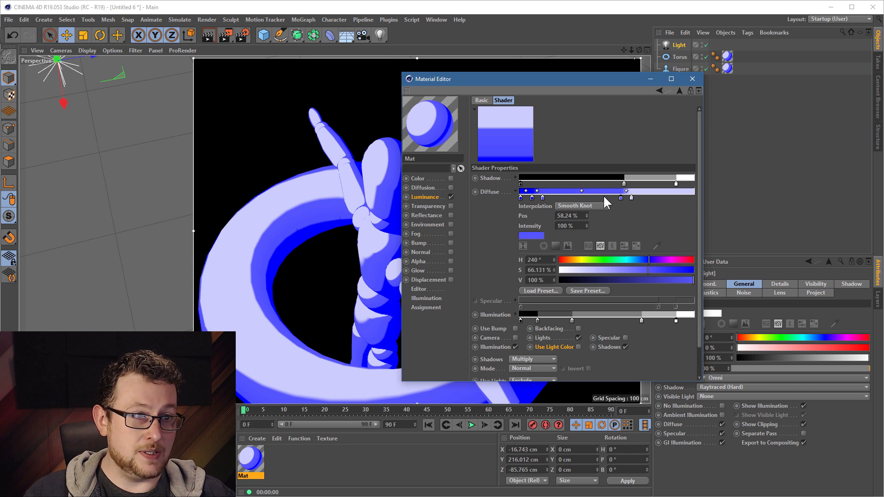
{"action": "left_click", "coordinate": [424, 198]}
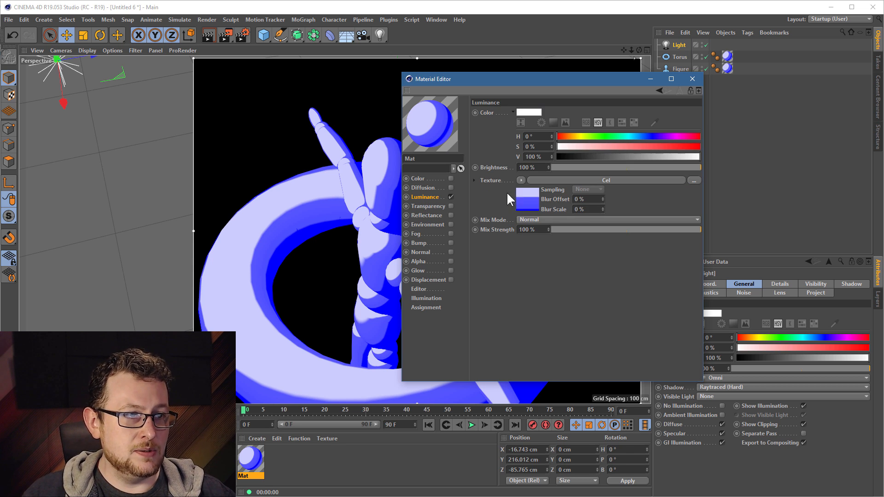
{"action": "left_click", "coordinate": [522, 180]}
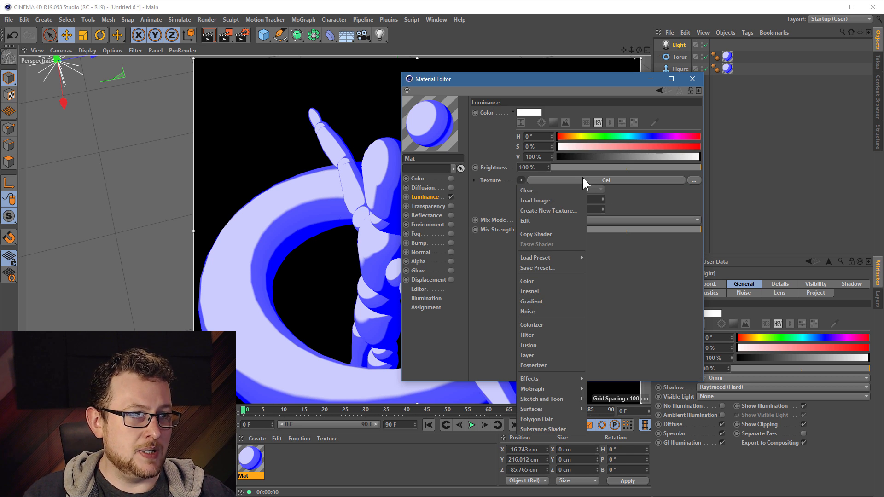
{"action": "left_click", "coordinate": [541, 190]}
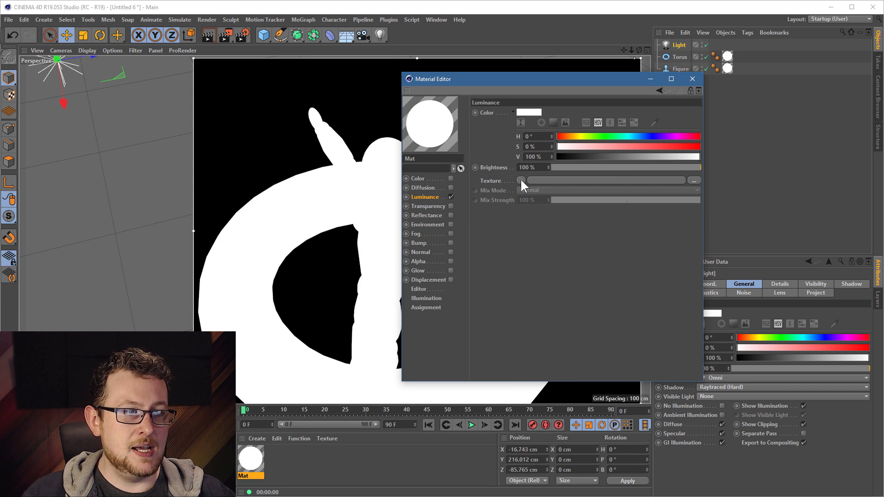
{"action": "left_click", "coordinate": [521, 180]}
{"action": "mouse_move", "coordinate": [552, 385]}
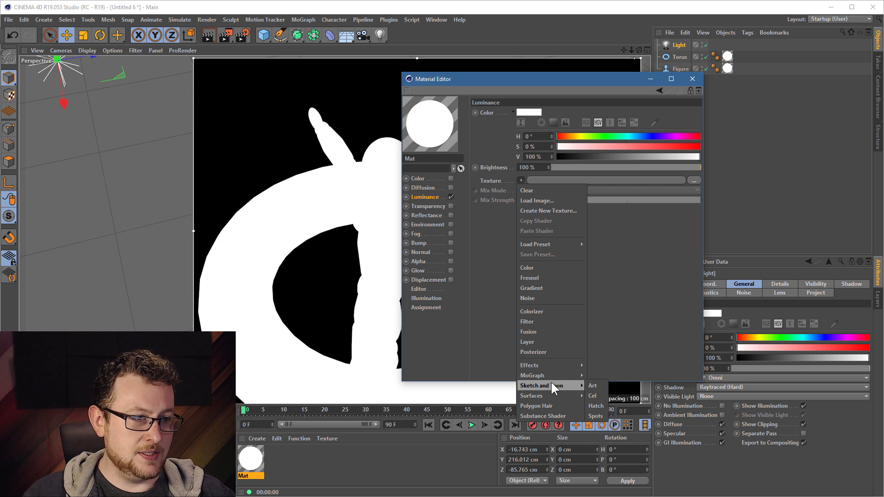
{"action": "left_click", "coordinate": [597, 406]}
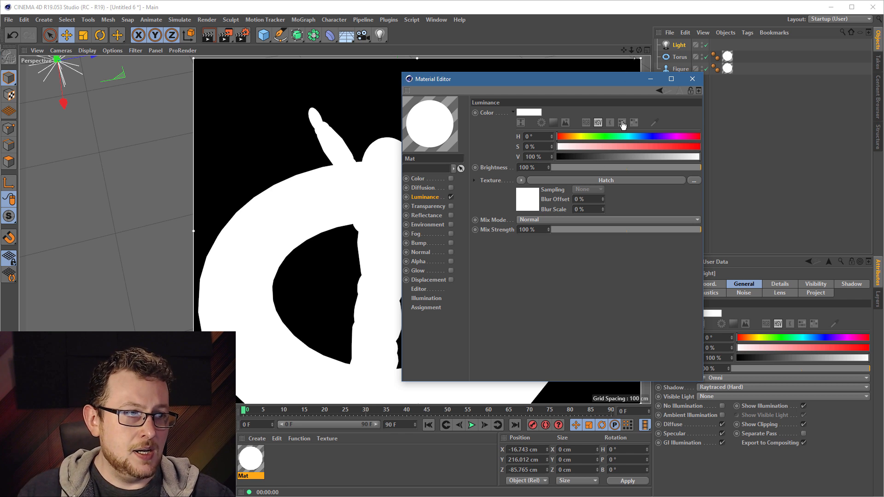
{"action": "left_click", "coordinate": [606, 179]}
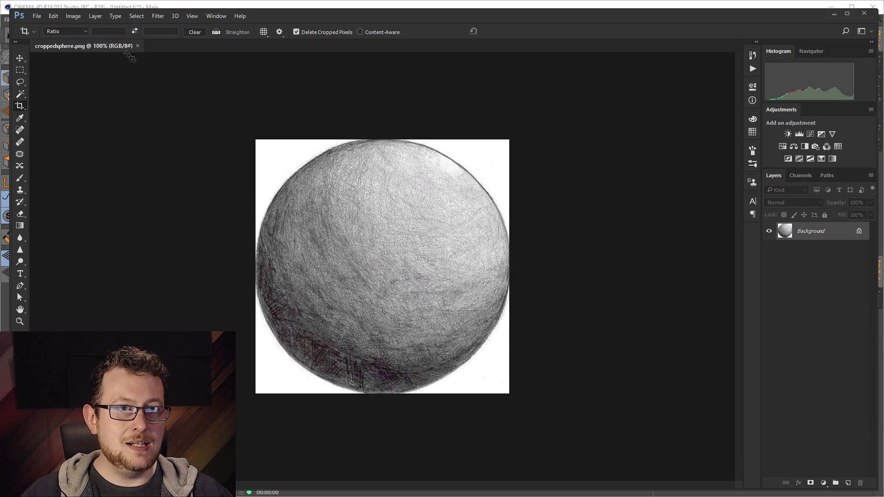
Step: In Photoshop, close croppedsphere.png and create a new 500 x 500 pixel RGB document with a white background
{"action": "left_click", "coordinate": [138, 46]}
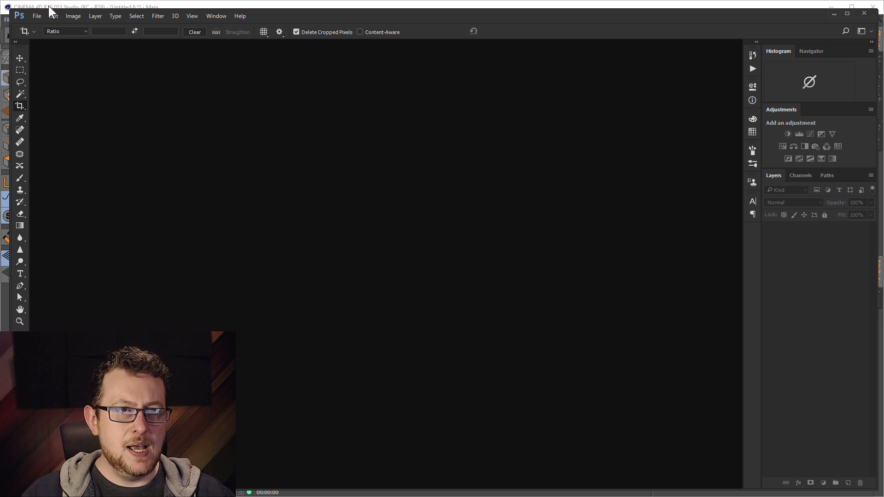
{"action": "left_click", "coordinate": [39, 15]}
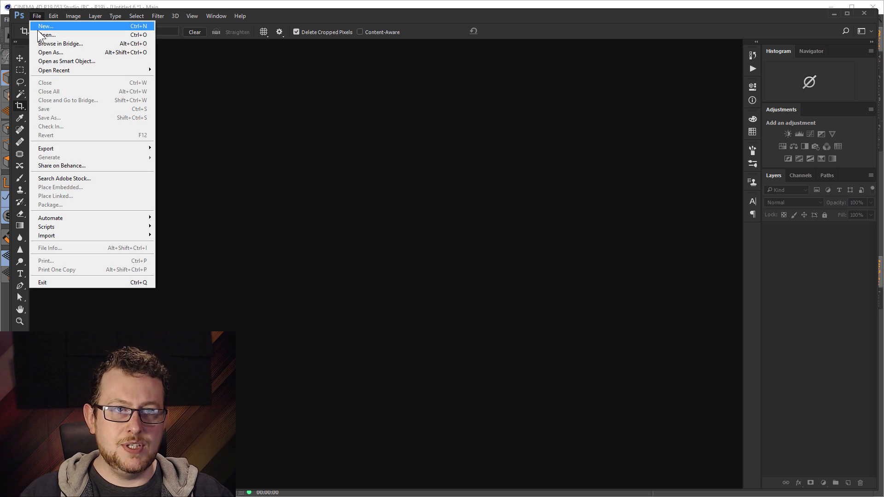
{"action": "left_click", "coordinate": [37, 28]}
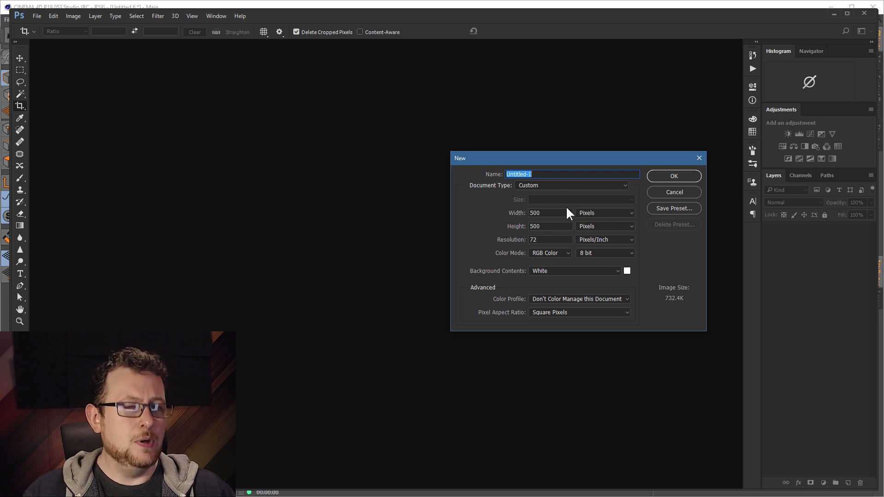
{"action": "left_click", "coordinate": [676, 178]}
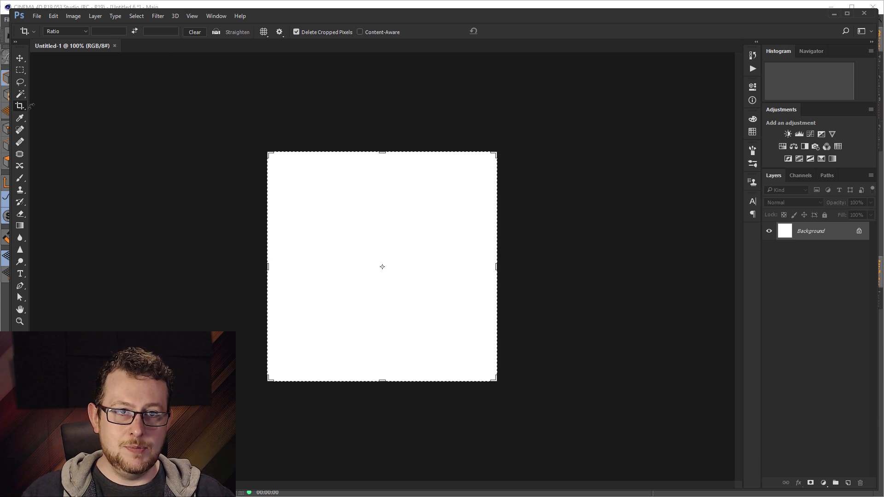
Step: Activate the Brush tool and pick the ragged 36 px brush tip from the presets
{"action": "left_click", "coordinate": [20, 179]}
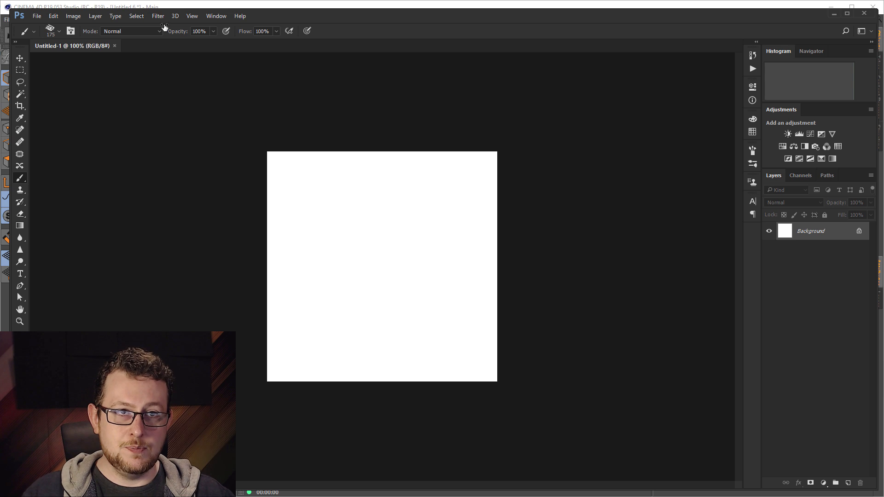
{"action": "left_click", "coordinate": [59, 31]}
{"action": "scroll", "coordinate": [128, 147], "scroll_direction": "down", "scroll_amount": 2}
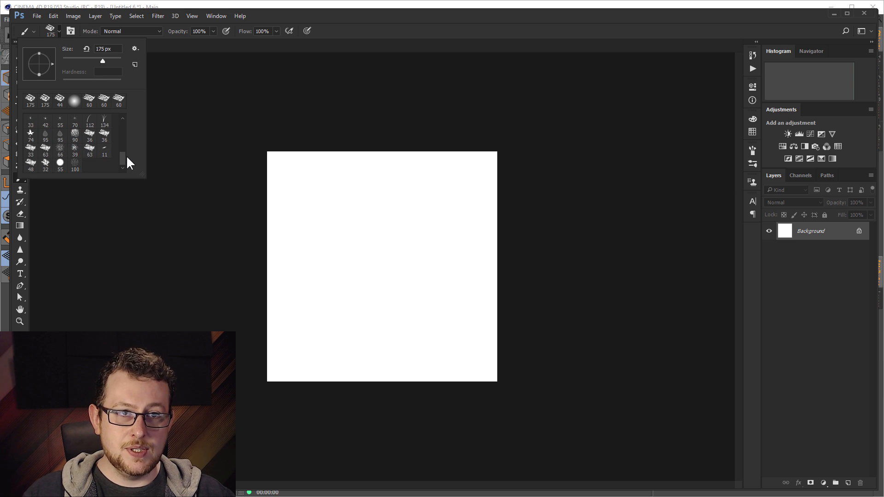
{"action": "scroll", "coordinate": [129, 147], "scroll_direction": "up", "scroll_amount": 3}
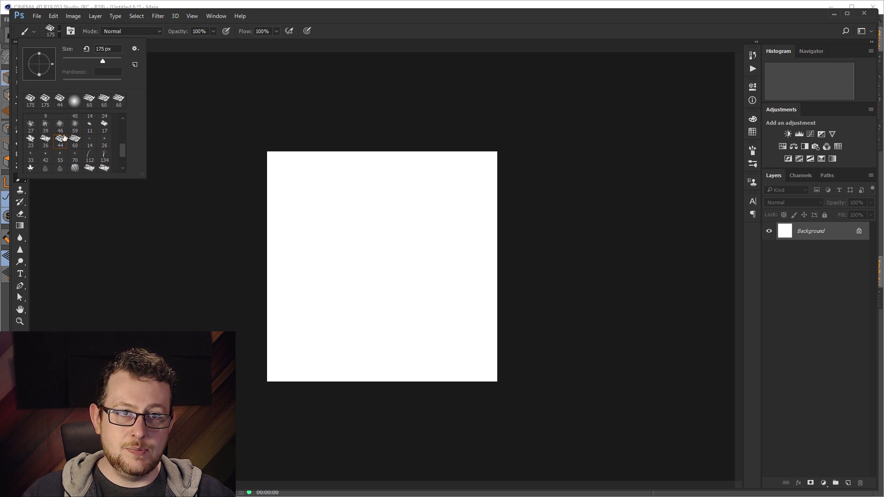
{"action": "left_click", "coordinate": [46, 140]}
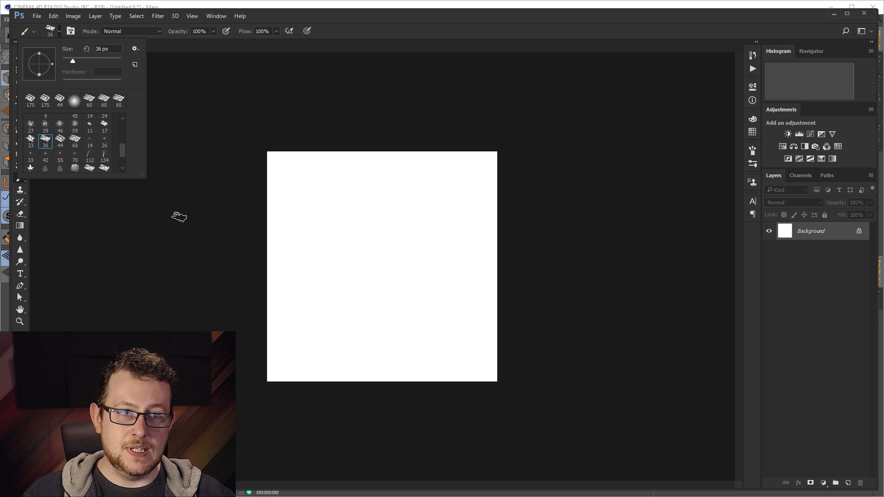
{"action": "left_click", "coordinate": [197, 256]}
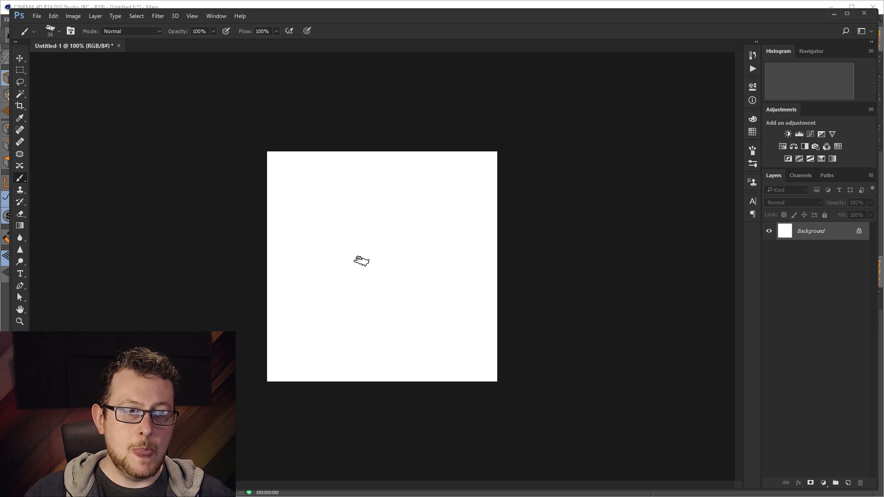
Step: Enlarge the brush to 90 px and paint one thick, slightly slanted black stroke down the middle of the canvas
{"action": "key", "text": "bracketright"}
{"action": "key", "text": "bracketright"}
{"action": "key", "text": "bracketright"}
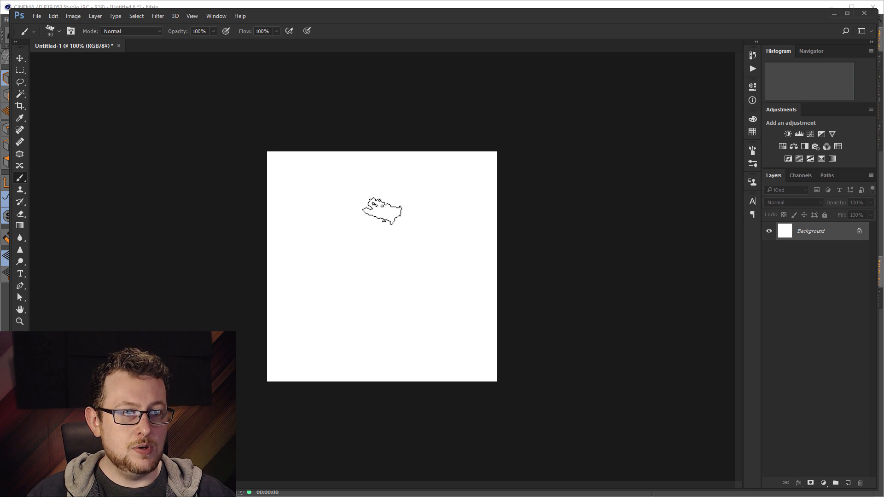
{"action": "left_click_drag", "start_coordinate": [382, 211], "coordinate": [363, 315]}
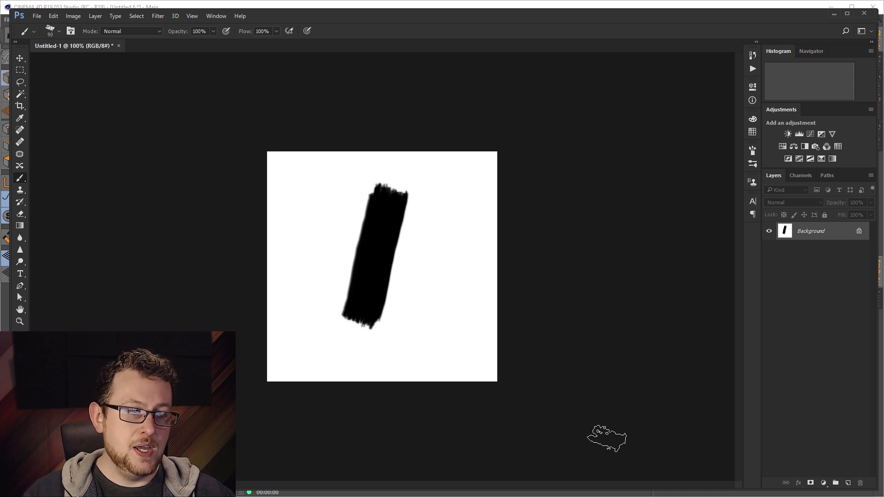
Step: Save the painted stroke to the Desktop as brushstroke.png, using smallest compression and no interlacing
{"action": "left_click", "coordinate": [37, 16]}
{"action": "left_click", "coordinate": [66, 122]}
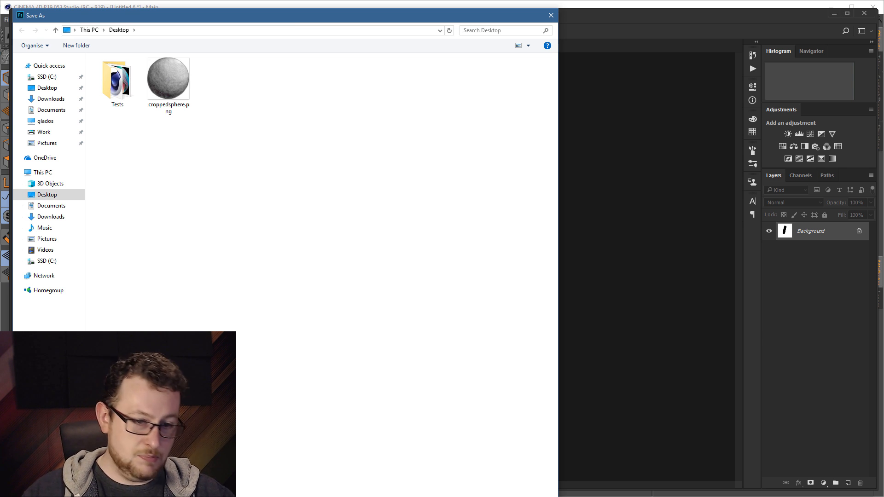
{"action": "key", "text": "Return"}
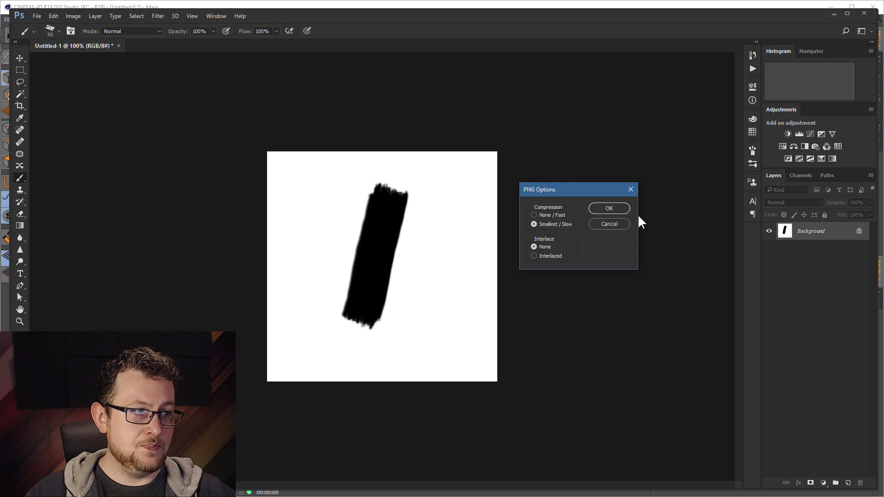
{"action": "left_click", "coordinate": [610, 207]}
Step: Return to Cinema 4D and load brushstroke.png as the Hatch shader's texture without copying it to the project location
{"action": "left_click", "coordinate": [839, 14]}
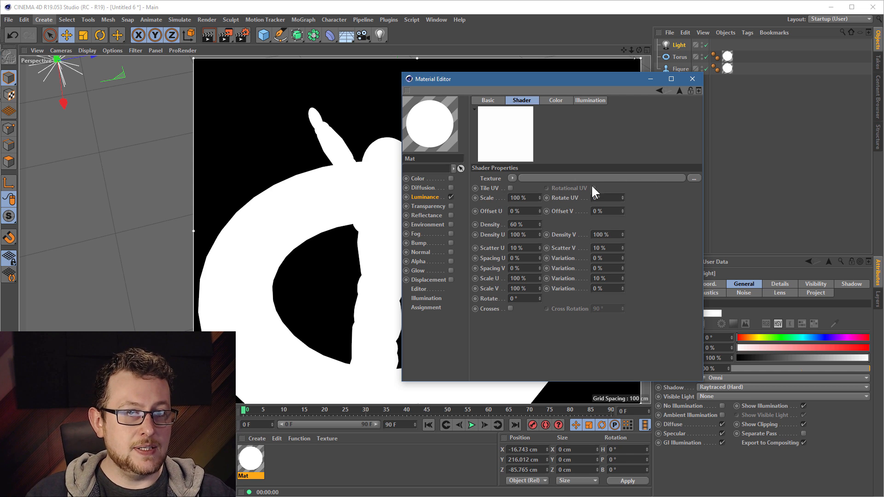
{"action": "left_click_drag", "start_coordinate": [1, 98], "coordinate": [573, 176]}
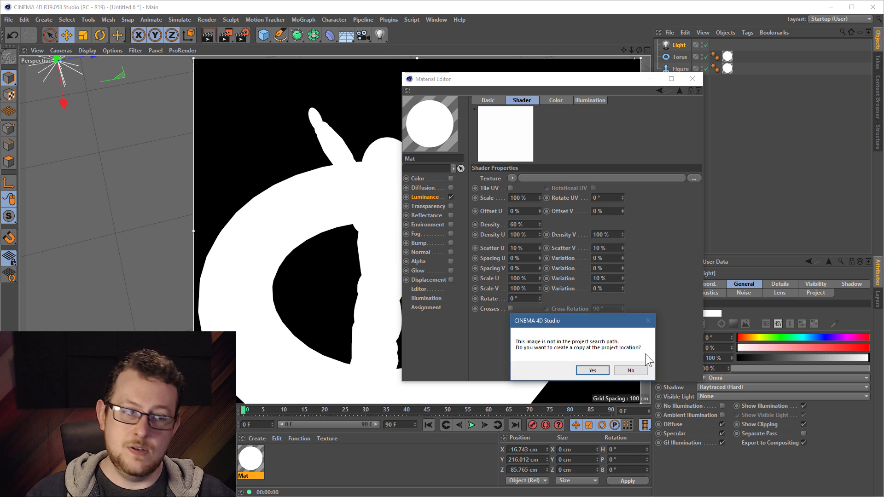
{"action": "left_click", "coordinate": [616, 369]}
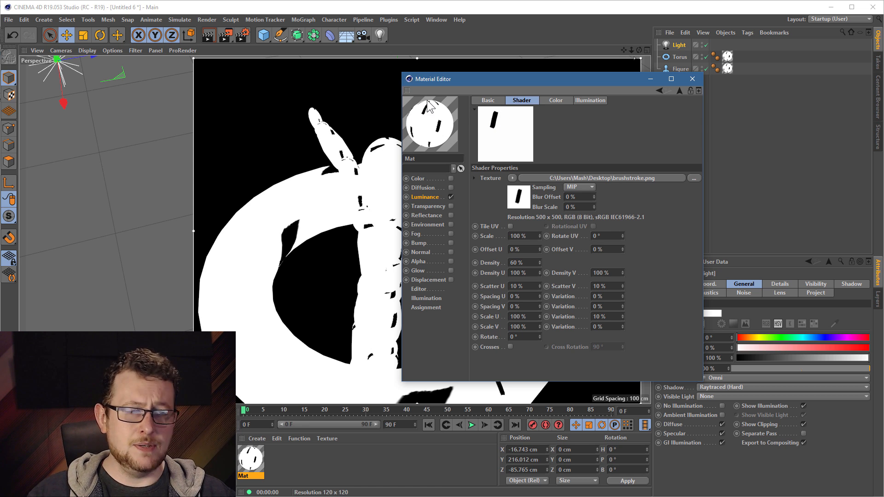
Step: Switch off the interactive render region and reposition the material's editor over the viewport
{"action": "left_click_drag", "start_coordinate": [475, 76], "coordinate": [692, 79]}
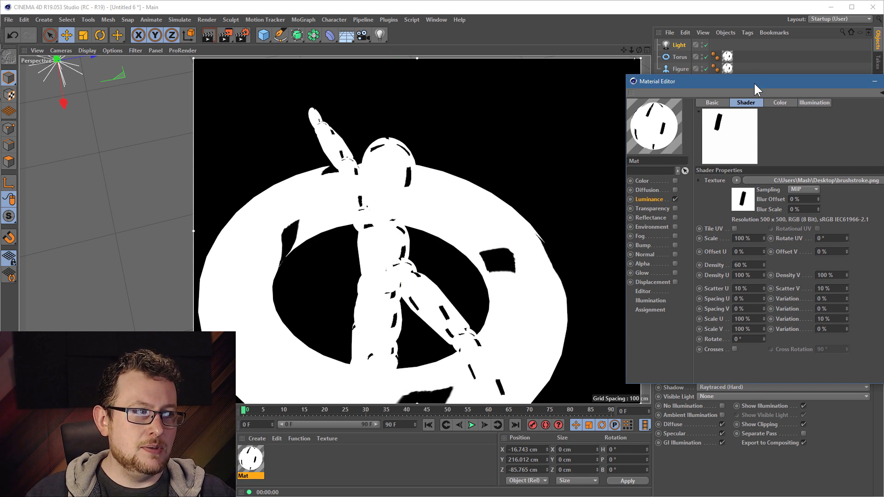
{"action": "left_click_drag", "start_coordinate": [754, 82], "coordinate": [629, 125]}
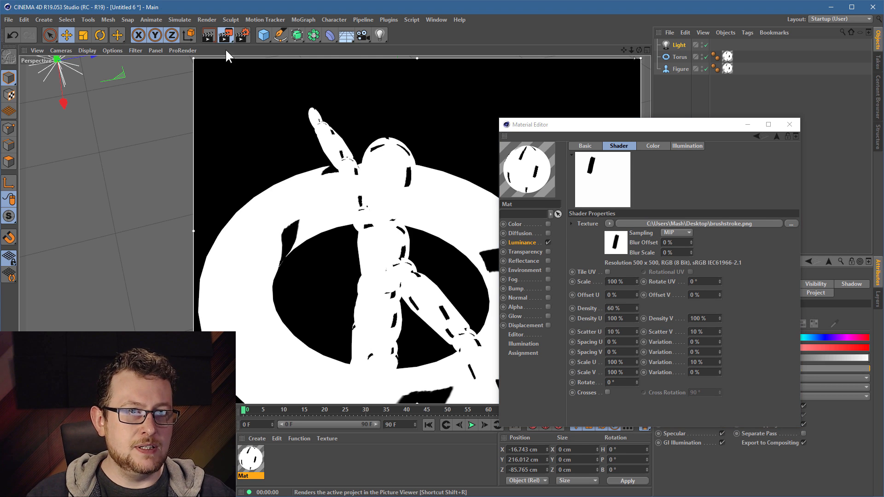
{"action": "left_click_drag", "start_coordinate": [225, 39], "coordinate": [287, 256]}
{"action": "left_click_drag", "start_coordinate": [667, 129], "coordinate": [489, 67]}
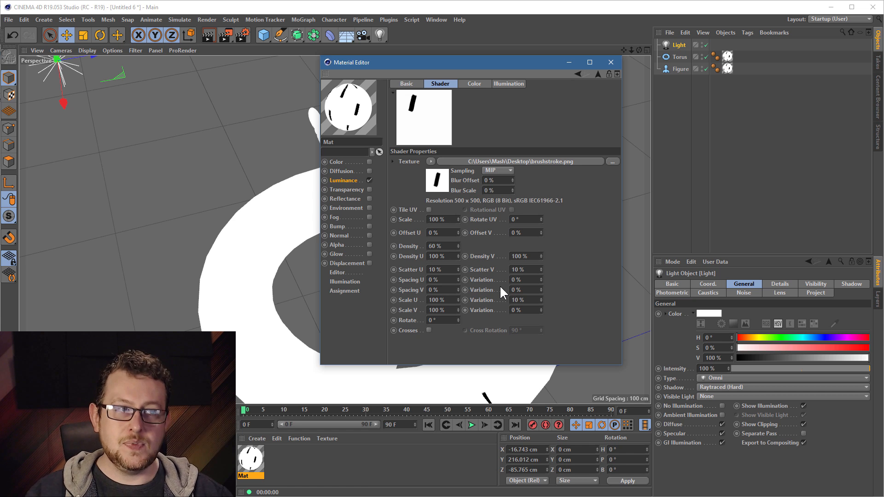
Step: Review the Hatch shader's colour and illumination settings, and return to its shader properties
{"action": "left_click", "coordinate": [479, 83]}
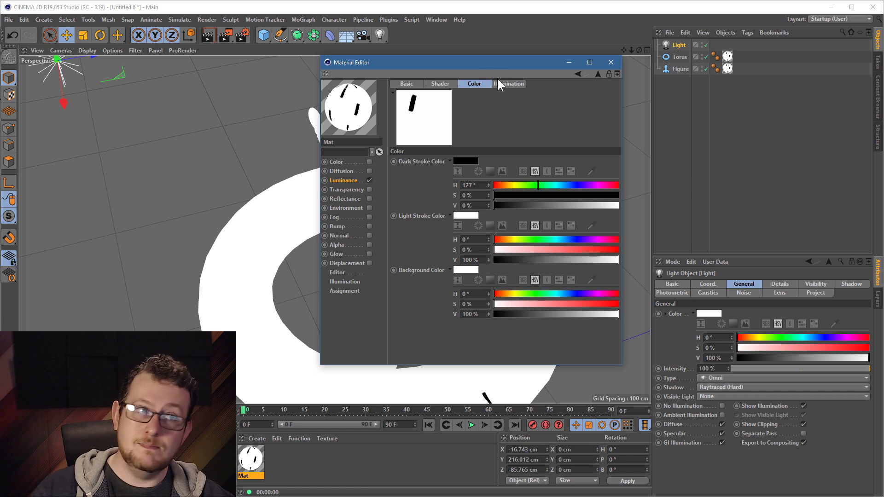
{"action": "left_click", "coordinate": [513, 86]}
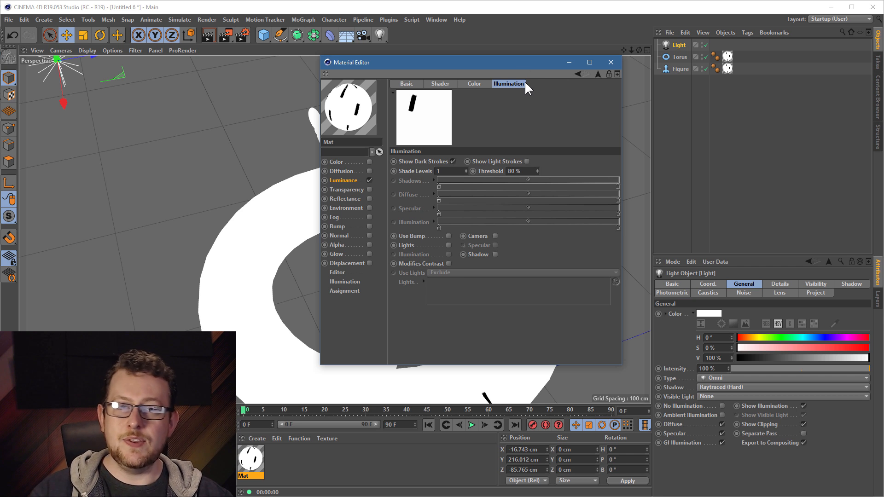
{"action": "left_click", "coordinate": [432, 84]}
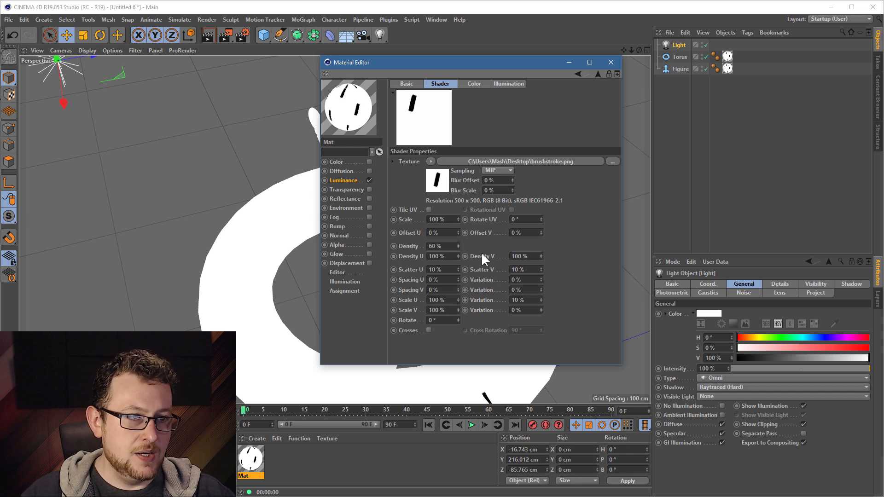
Step: Open the Hatch shader's preview in its own window and arrange it beside the material's editor
{"action": "right_click", "coordinate": [416, 108]}
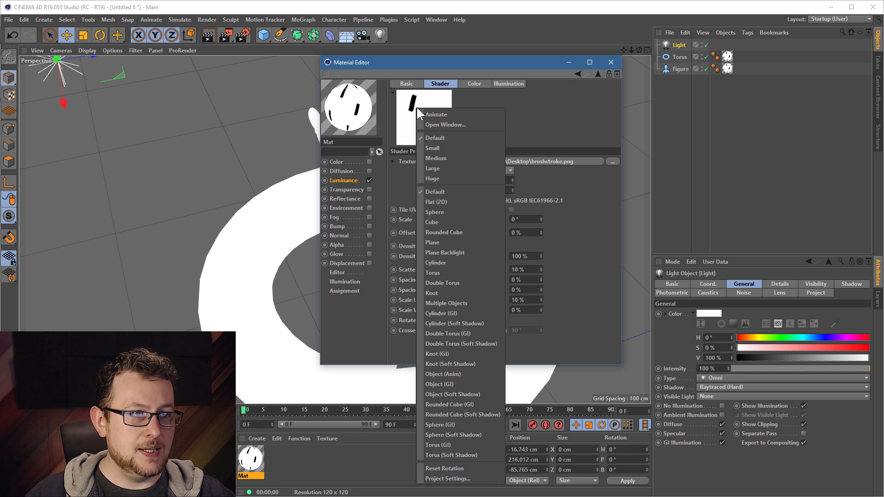
{"action": "left_click", "coordinate": [445, 125]}
{"action": "mouse_move", "coordinate": [179, 32]}
{"action": "left_mouse_down"}
{"action": "mouse_move", "coordinate": [310, 88]}
{"action": "mouse_move", "coordinate": [362, 97]}
{"action": "mouse_move", "coordinate": [174, 15]}
{"action": "mouse_move", "coordinate": [179, 24]}
{"action": "left_mouse_up"}
{"action": "mouse_move", "coordinate": [404, 63]}
{"action": "left_mouse_down"}
{"action": "mouse_move", "coordinate": [453, 44]}
{"action": "mouse_move", "coordinate": [449, 32]}
{"action": "left_mouse_up"}
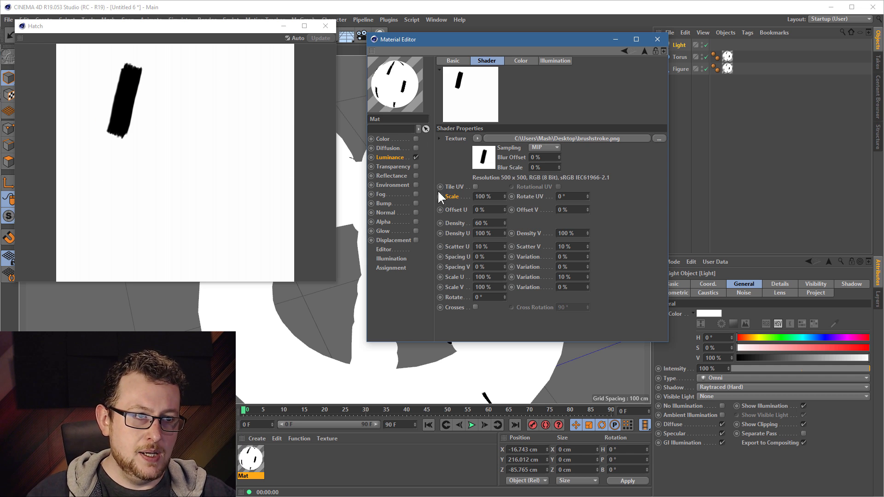
Step: Set the Hatch shader's Scale to 10 % and its overall Density to 100 %
{"action": "left_click_drag", "start_coordinate": [392, 185], "coordinate": [380, 177]}
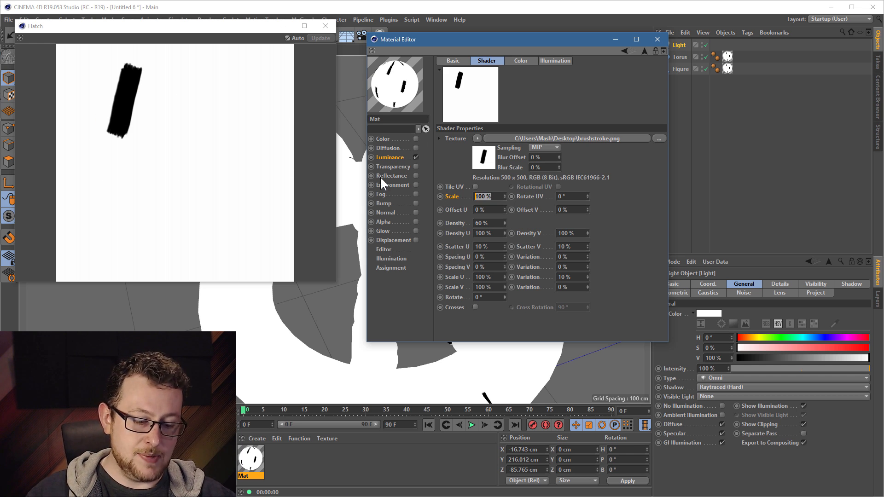
{"action": "type", "text": "10"}
{"action": "key", "text": "Return"}
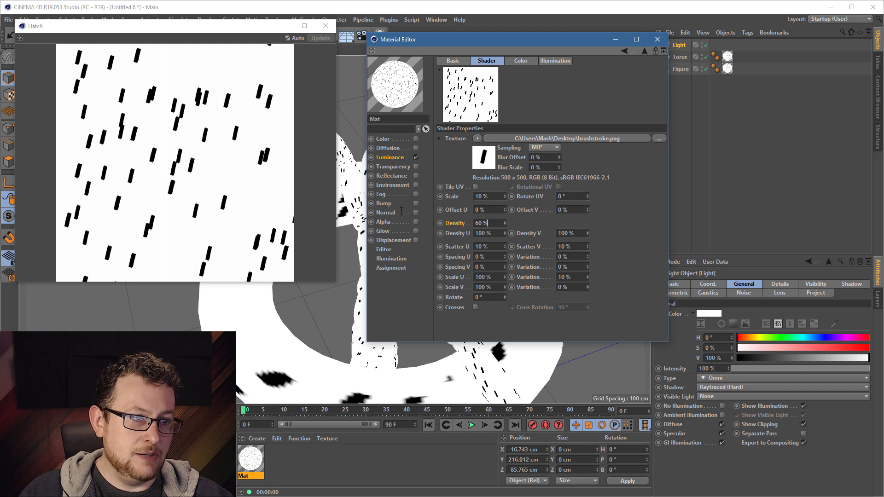
{"action": "left_click_drag", "start_coordinate": [401, 211], "coordinate": [342, 204]}
{"action": "type", "text": "100"}
{"action": "key", "text": "Return"}
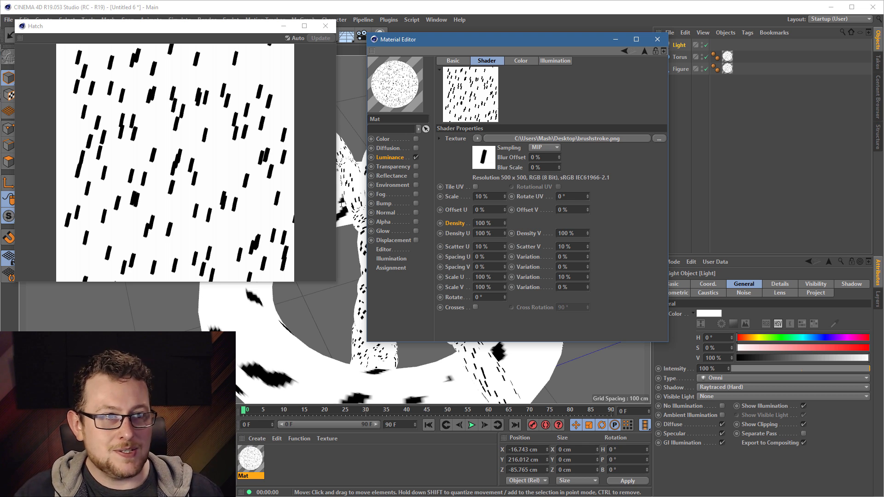
Step: Try the Hatch shader's overall Density at 50 % and 10 %, and return it to 100 %
{"action": "left_click", "coordinate": [488, 223]}
{"action": "type", "text": "50"}
{"action": "key", "text": "Return"}
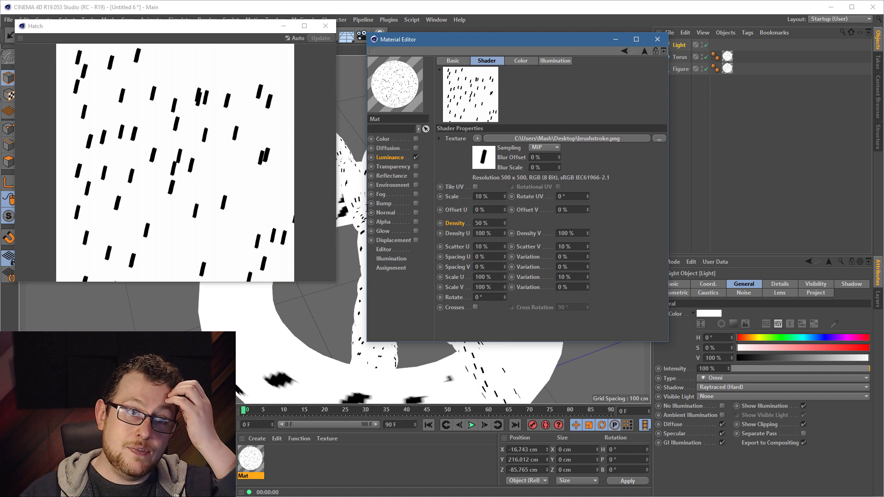
{"action": "left_click_drag", "start_coordinate": [491, 223], "coordinate": [315, 188]}
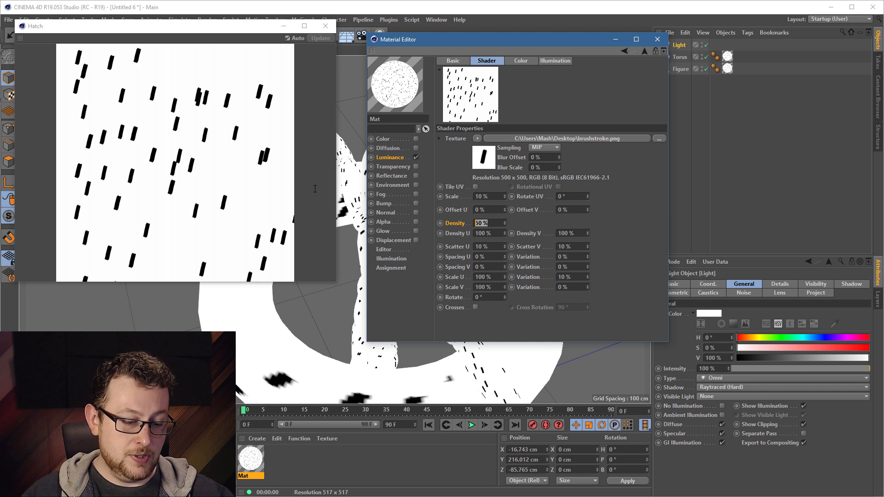
{"action": "type", "text": "10"}
{"action": "key", "text": "Return"}
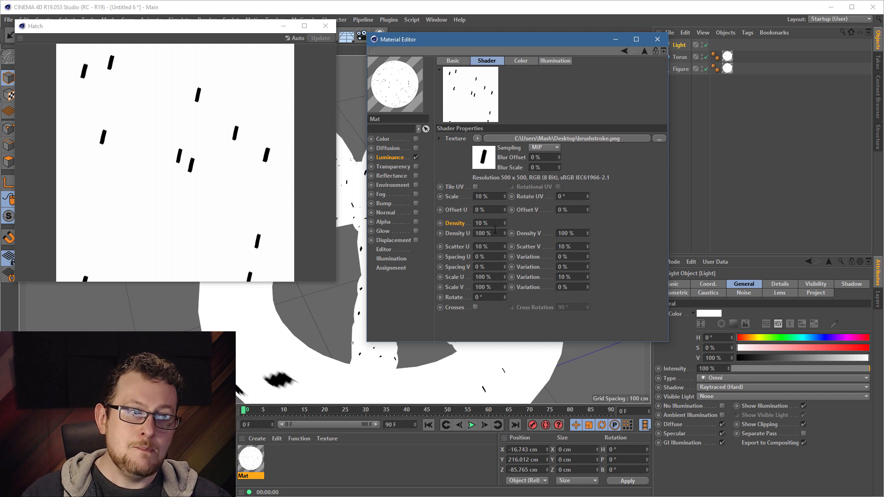
{"action": "left_click_drag", "start_coordinate": [493, 224], "coordinate": [362, 203]}
{"action": "type", "text": "1"}
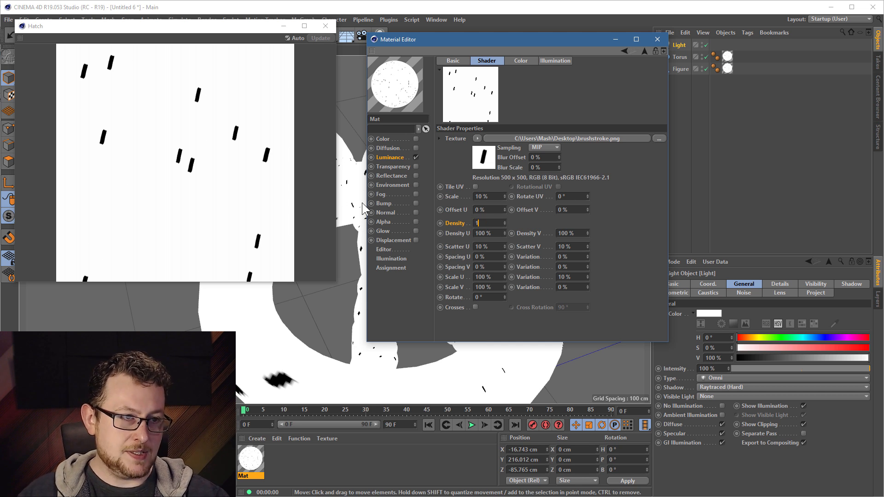
{"action": "type", "text": "00"}
{"action": "key", "text": "Return"}
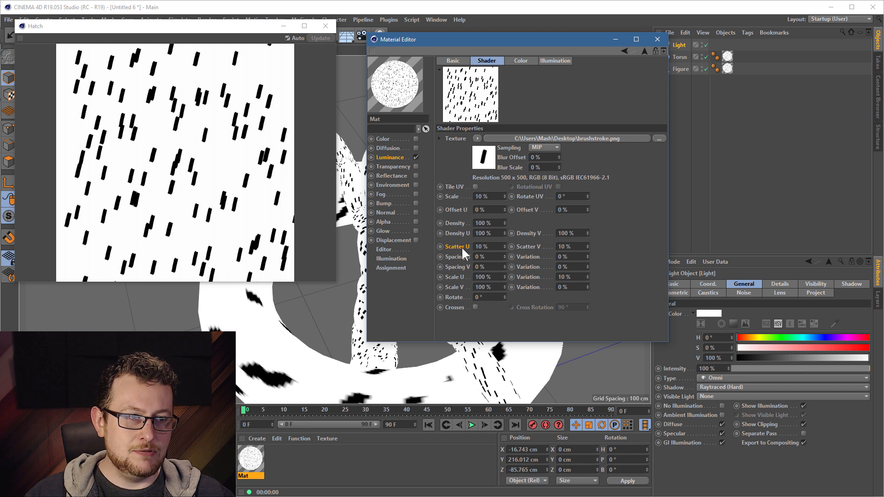
Step: Set both Scatter U and Scatter V of the Hatch shader to 0 %
{"action": "left_click", "coordinate": [528, 248]}
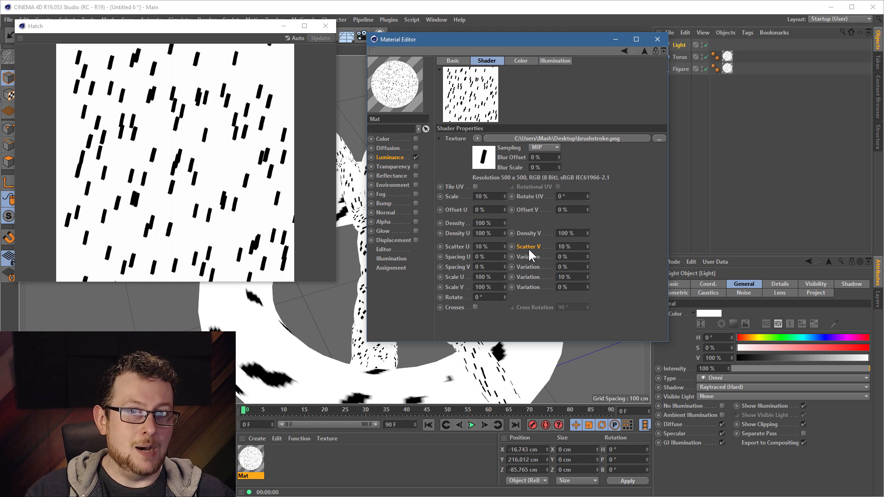
{"action": "double_click", "coordinate": [483, 247]}
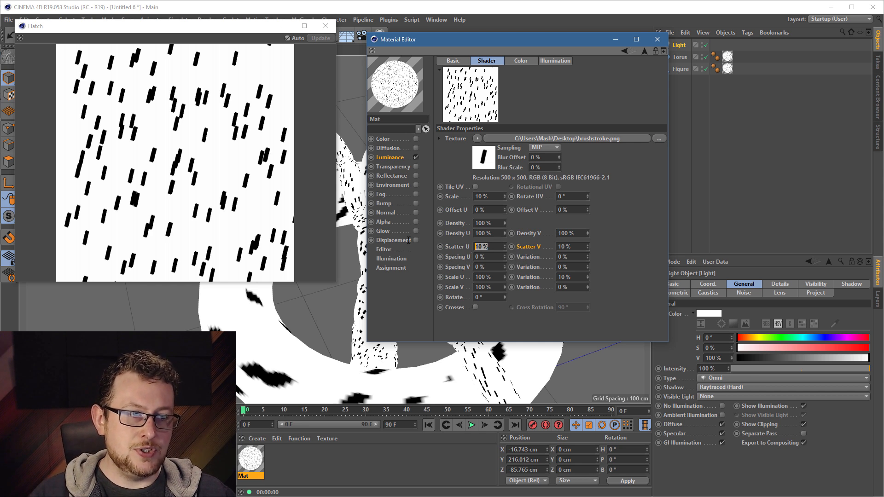
{"action": "type", "text": "0"}
{"action": "double_click", "coordinate": [578, 247]}
{"action": "type", "text": "0"}
{"action": "key", "text": "Return"}
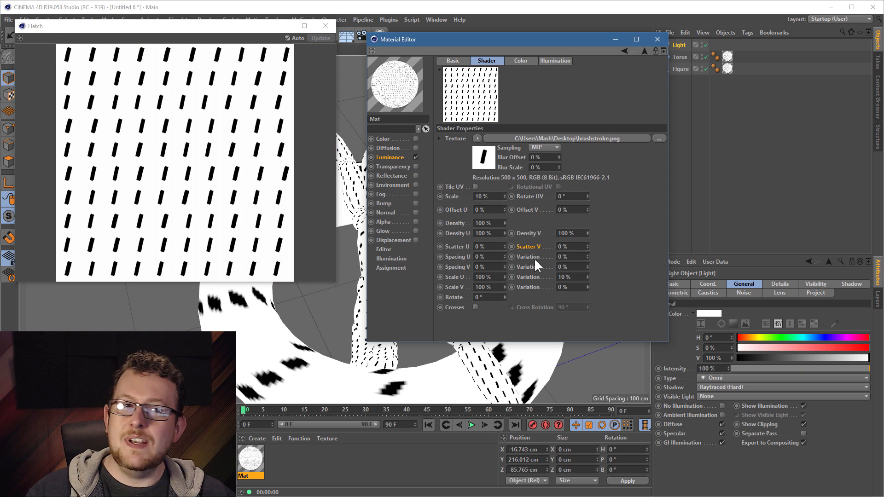
Step: Raise the Hatch shader's Scatter U to 4 % and Scatter V to 3 % in single-percent increments
{"action": "left_click", "coordinate": [504, 244]}
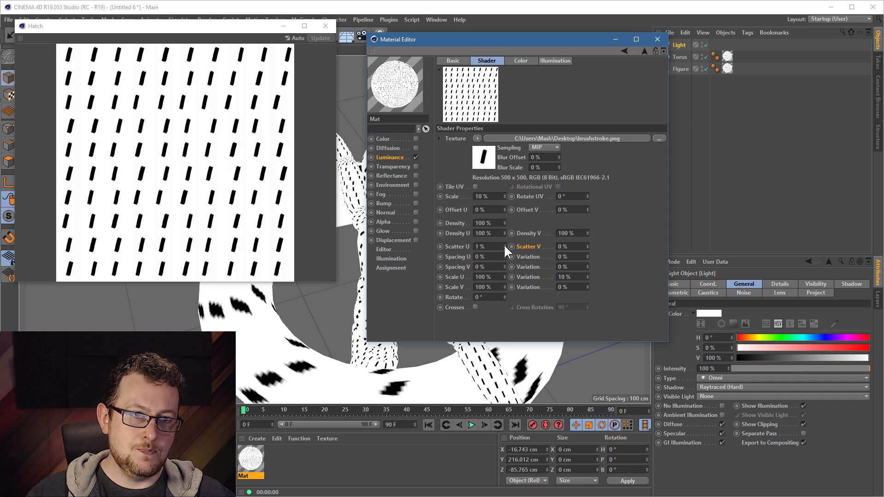
{"action": "left_click", "coordinate": [504, 245]}
{"action": "left_click", "coordinate": [505, 245]}
{"action": "left_click", "coordinate": [504, 245]}
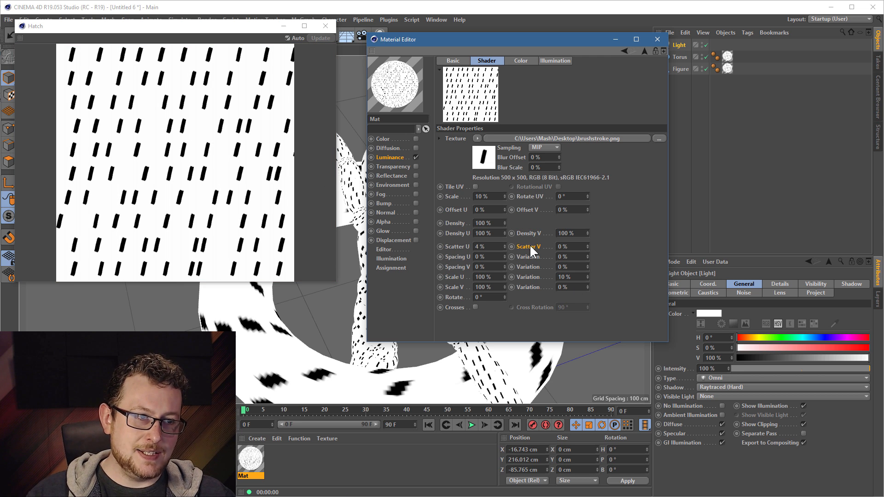
{"action": "left_click", "coordinate": [587, 245]}
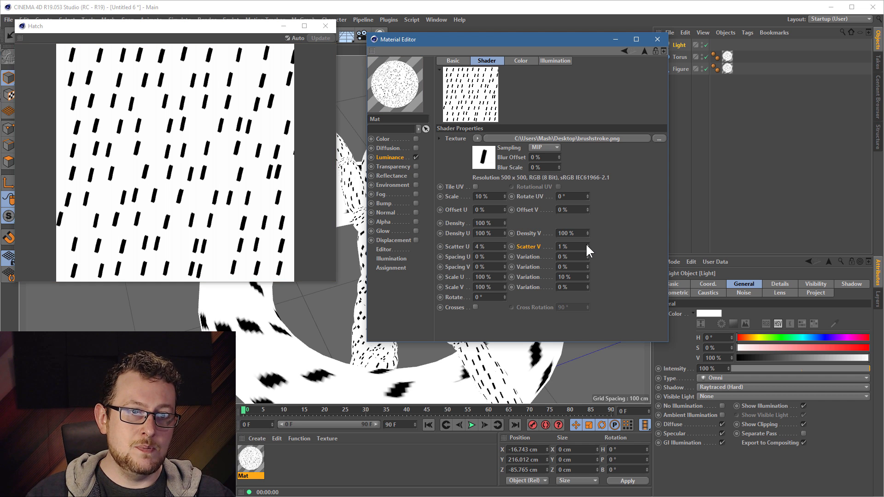
{"action": "left_click", "coordinate": [587, 244]}
{"action": "left_click", "coordinate": [587, 244]}
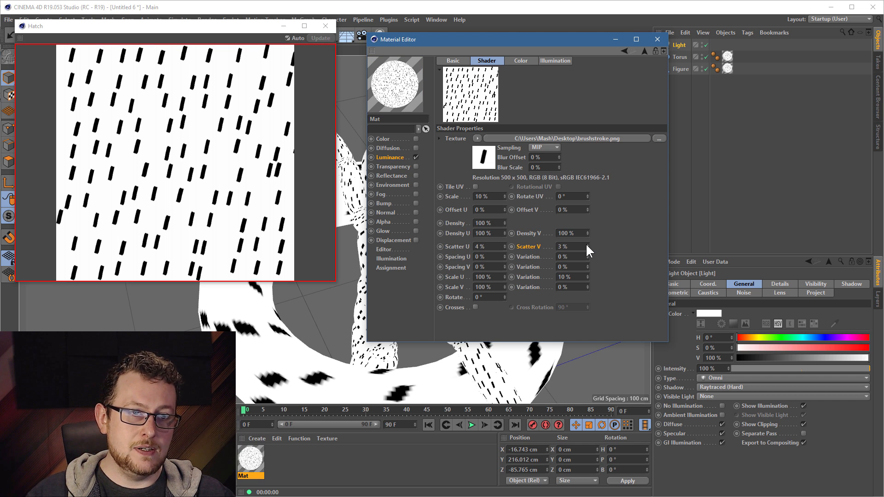
Step: Try the Hatch shader's Scatter U and Scatter V at 100 %
{"action": "left_click", "coordinate": [588, 244]}
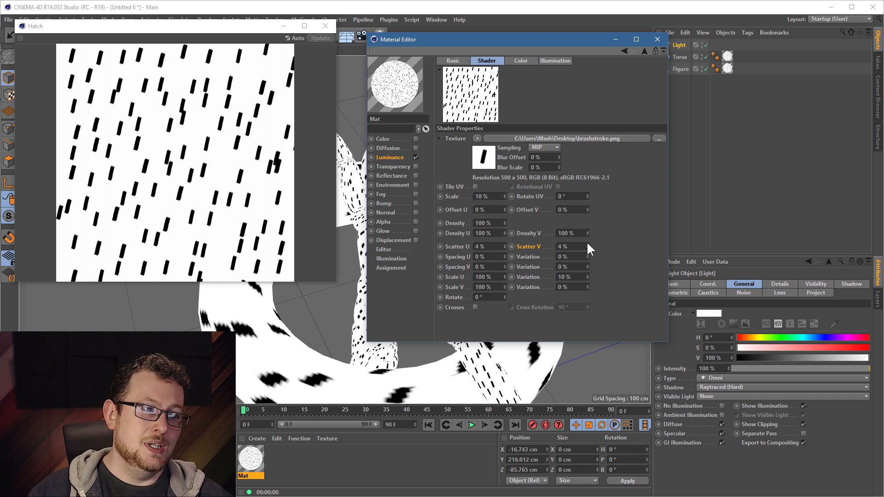
{"action": "type", "text": "100"}
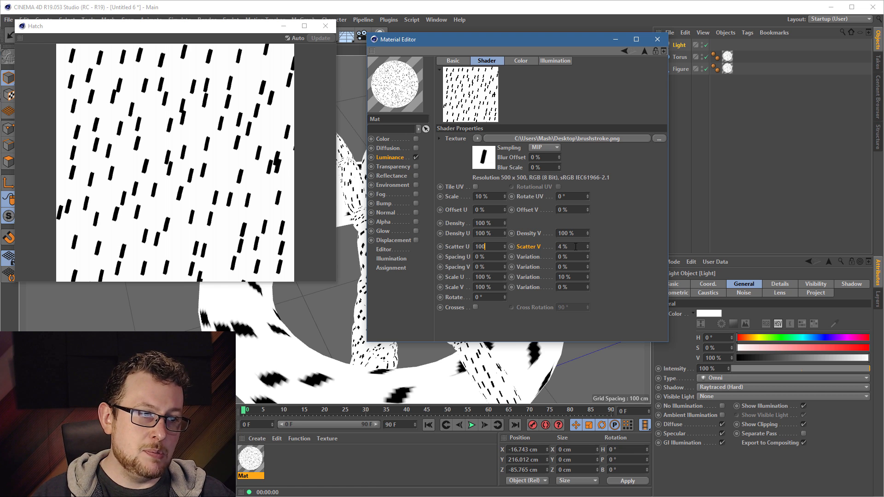
{"action": "key", "text": "Tab"}
{"action": "type", "text": "100"}
{"action": "key", "text": "Return"}
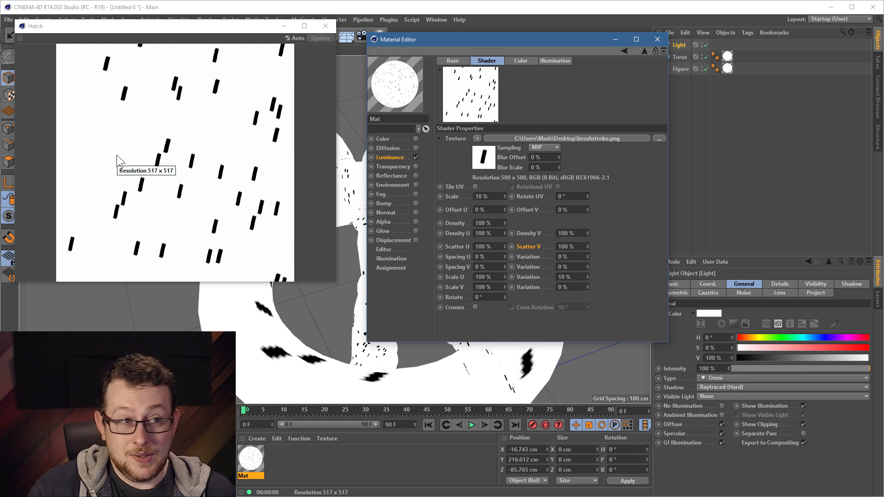
Step: Set both Scatter U and Scatter V of the Hatch shader to 5 %
{"action": "double_click", "coordinate": [502, 245]}
{"action": "type", "text": "5"}
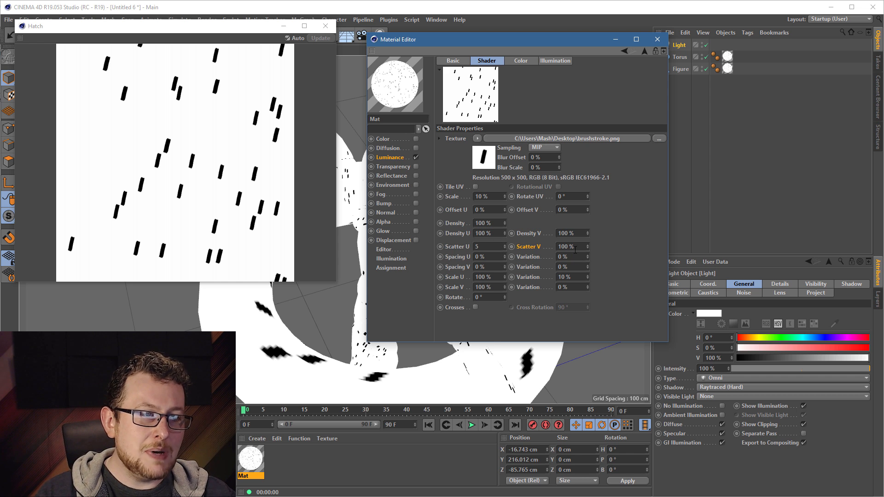
{"action": "key", "text": "Tab"}
{"action": "type", "text": "5"}
{"action": "key", "text": "Return"}
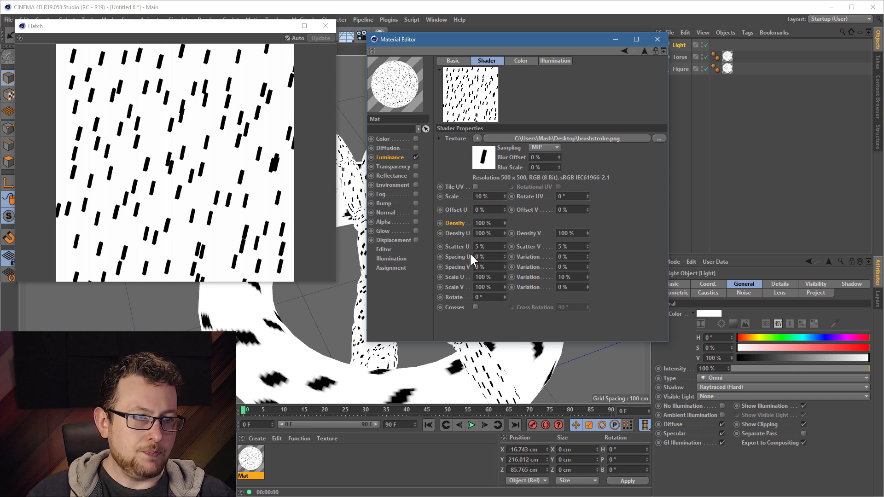
Step: Try a Variation of 50 % for the Hatch shader's Scale U
{"action": "left_click", "coordinate": [455, 287]}
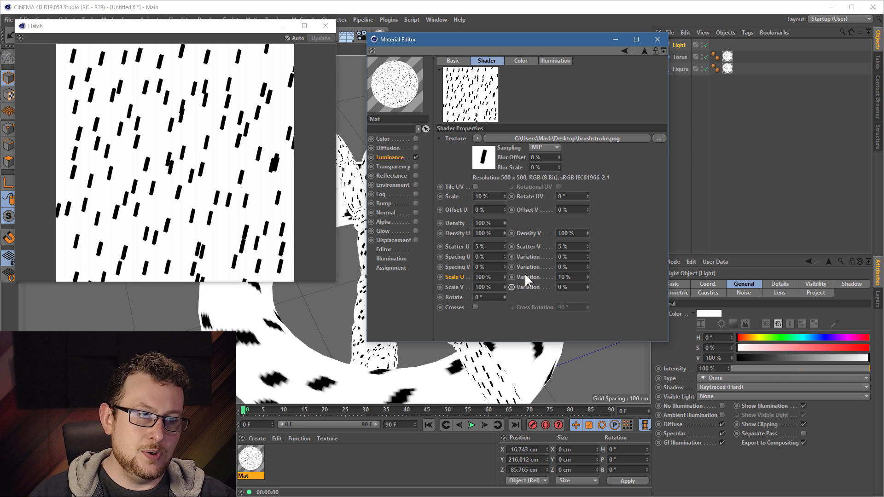
{"action": "left_click", "coordinate": [584, 278]}
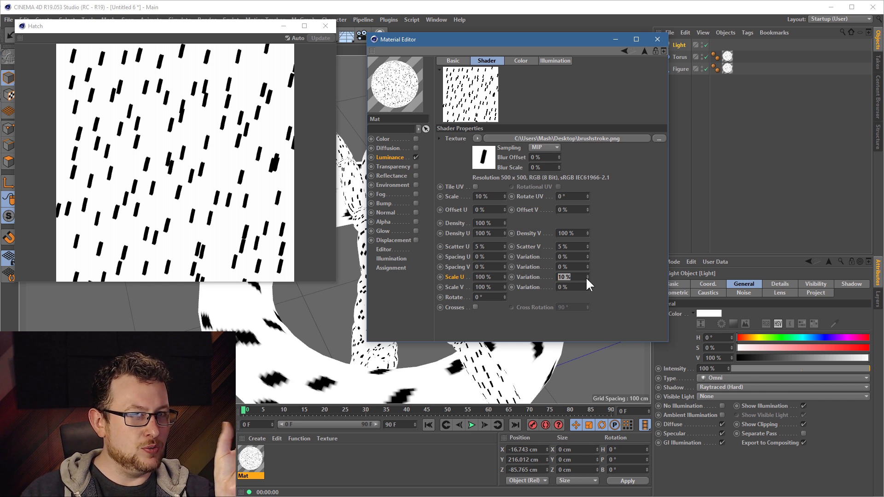
{"action": "type", "text": "50"}
{"action": "key", "text": "Return"}
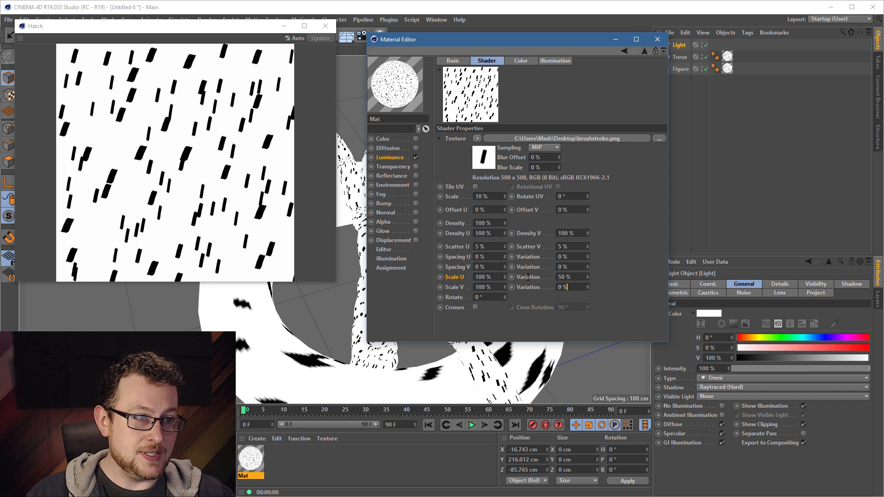
{"action": "key", "text": "Return"}
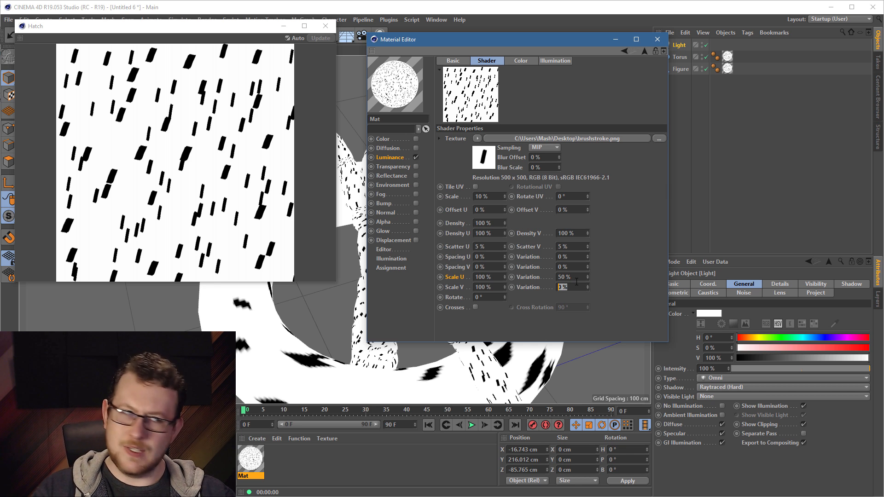
Step: Set the Hatch shader's Scale U Variation to 5 % and its Scale V Variation to 50 %
{"action": "left_click_drag", "start_coordinate": [578, 279], "coordinate": [517, 265]}
{"action": "type", "text": "5"}
{"action": "key", "text": "Return"}
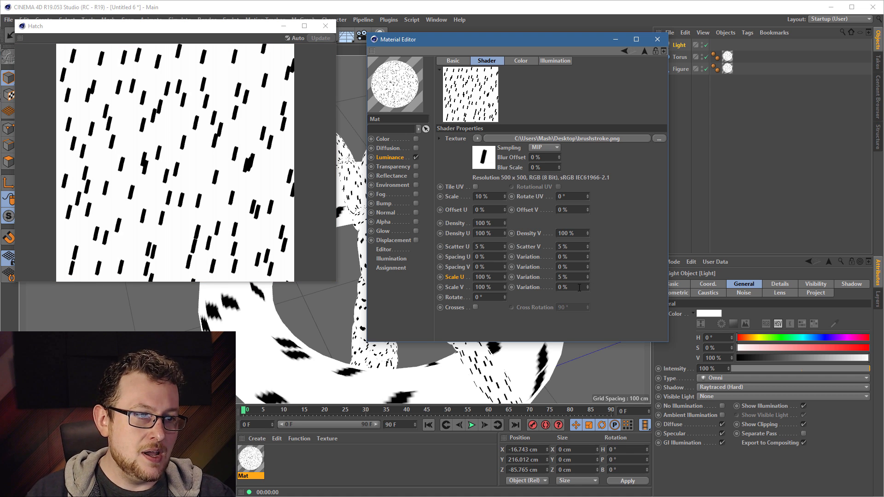
{"action": "left_click_drag", "start_coordinate": [580, 288], "coordinate": [542, 289]}
{"action": "key", "text": "Return"}
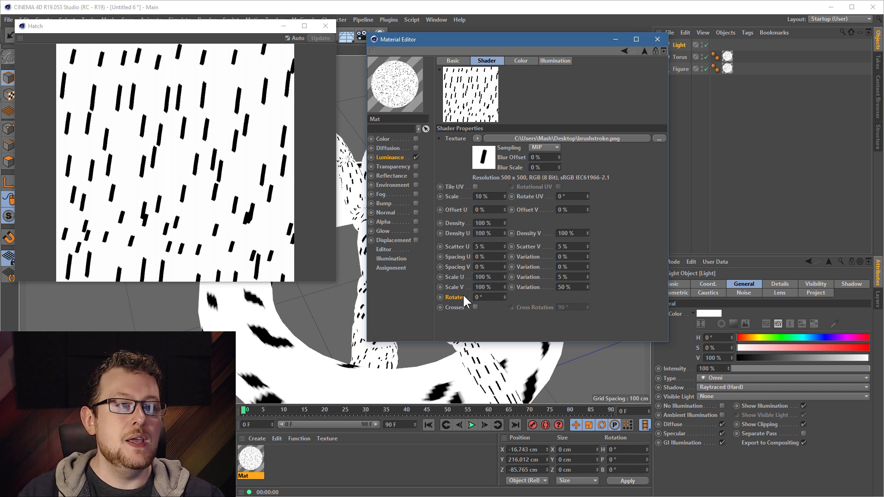
Step: Try the Hatch shader's stroke Rotate value at 10° and set it to 45°
{"action": "double_click", "coordinate": [489, 297]}
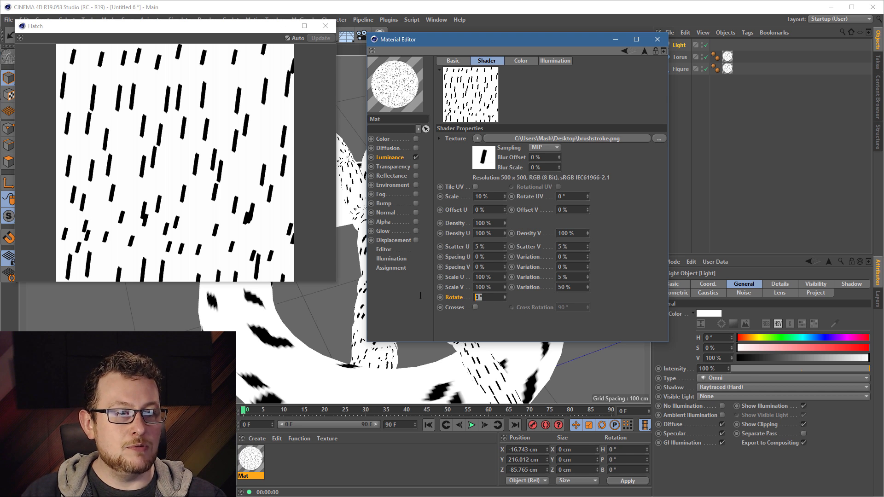
{"action": "type", "text": "10"}
{"action": "key", "text": "Return"}
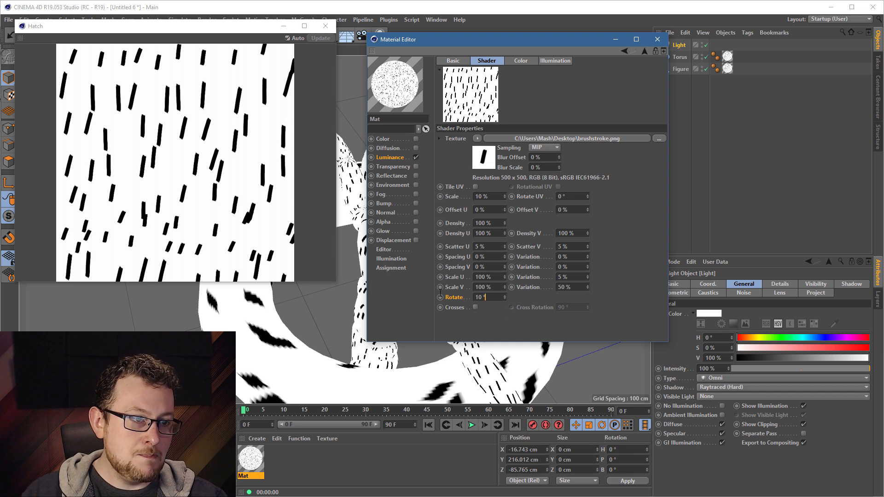
{"action": "left_click_drag", "start_coordinate": [440, 293], "coordinate": [401, 290]}
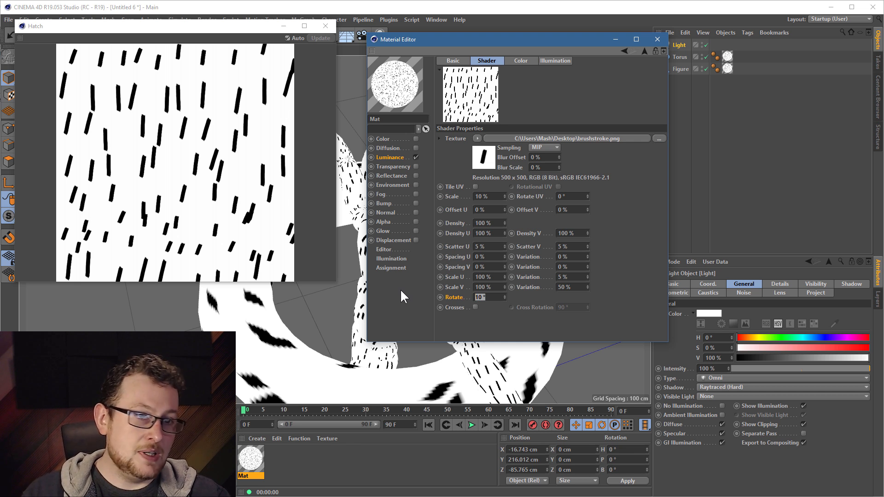
{"action": "type", "text": "45"}
{"action": "key", "text": "Return"}
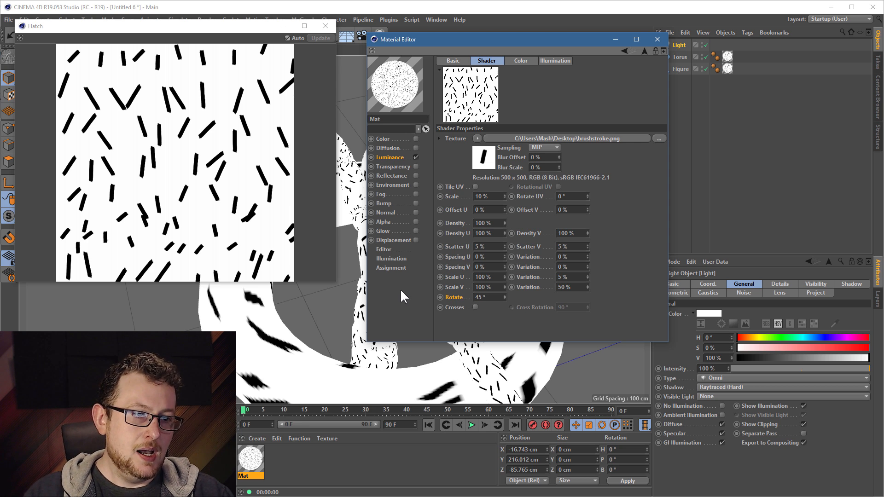
Step: Try the Hatch shader's Crosses option and its Tile UV option, switching each one back off
{"action": "left_click", "coordinate": [476, 308]}
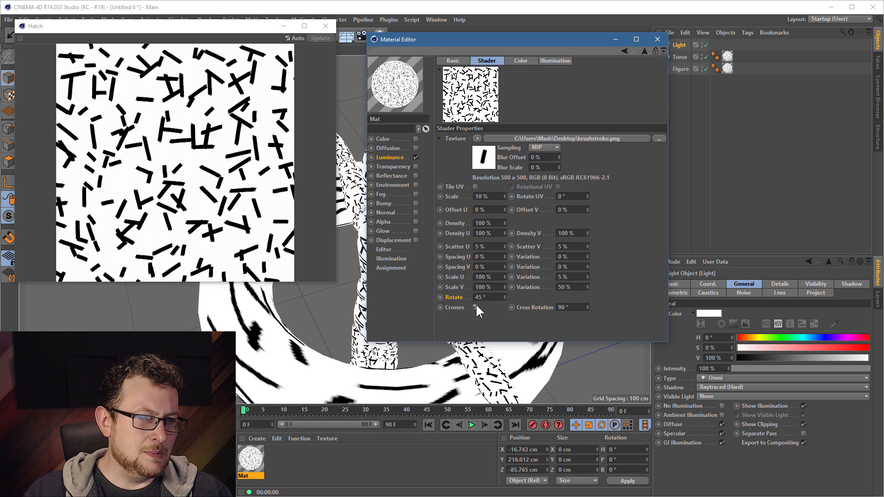
{"action": "left_click", "coordinate": [476, 306]}
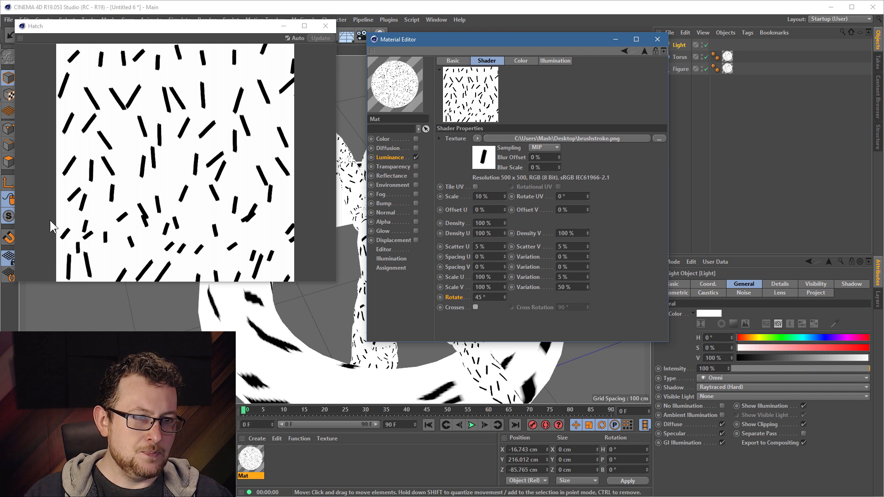
{"action": "left_click", "coordinate": [476, 186]}
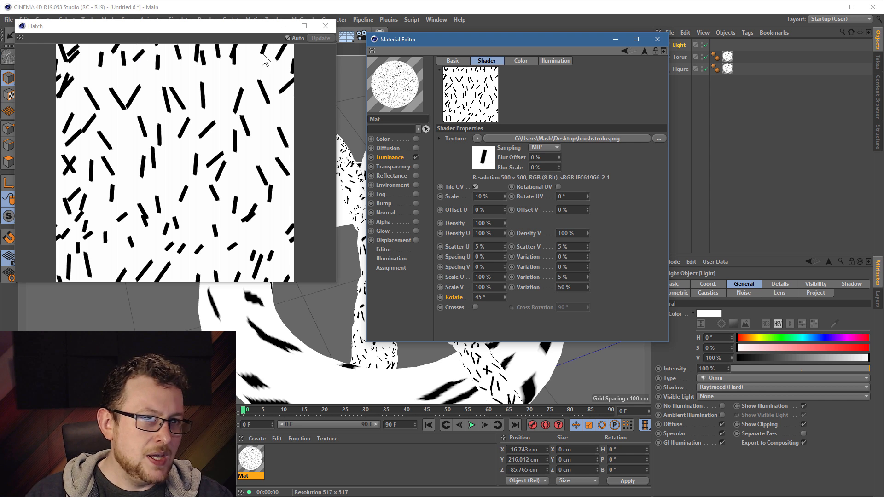
{"action": "left_click", "coordinate": [475, 186]}
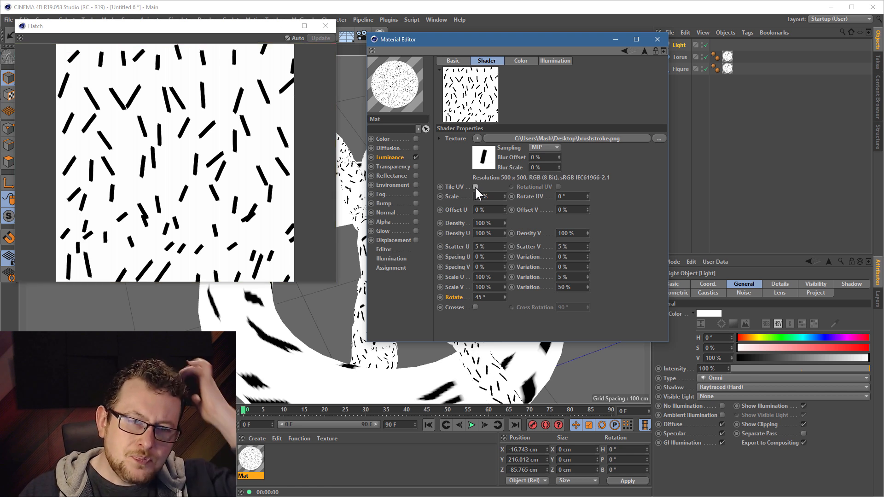
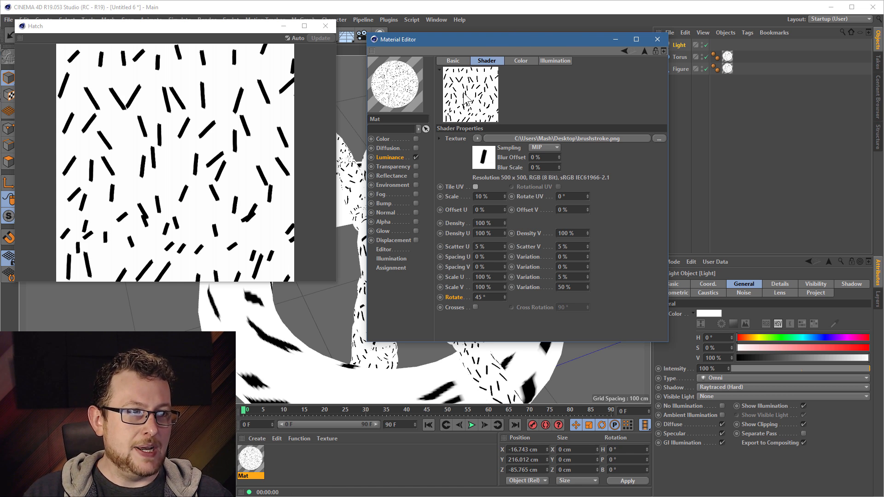
Step: Change the Hatch shader's Dark Stroke Color to magenta with hue 319°, saturation 74 % and value 76 %
{"action": "left_click", "coordinate": [521, 59]}
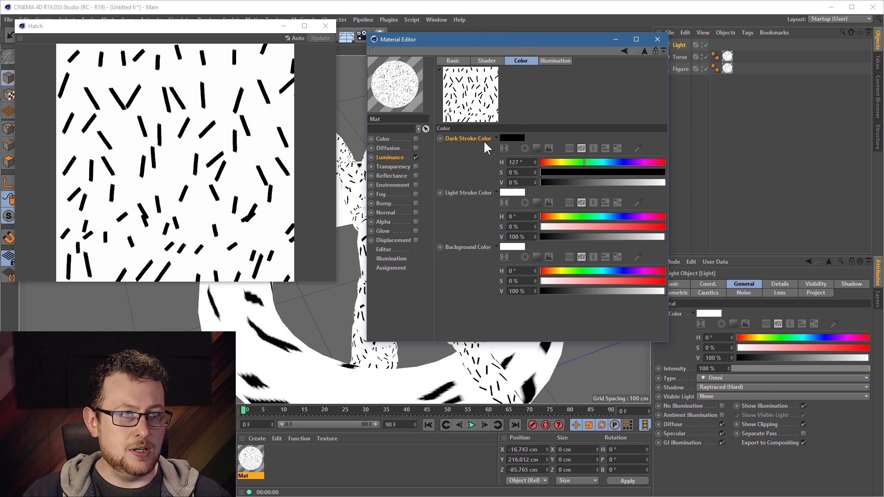
{"action": "left_click", "coordinate": [627, 162]}
{"action": "left_click", "coordinate": [633, 171]}
{"action": "left_click", "coordinate": [635, 180]}
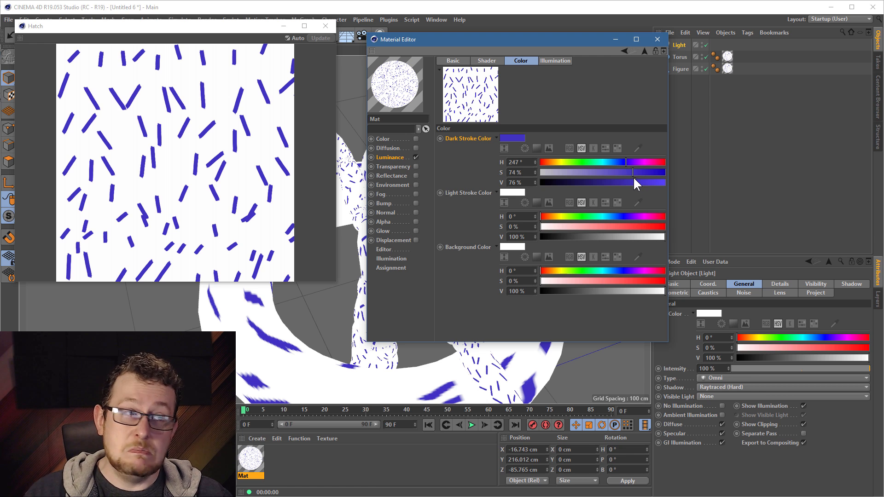
{"action": "left_click", "coordinate": [650, 165]}
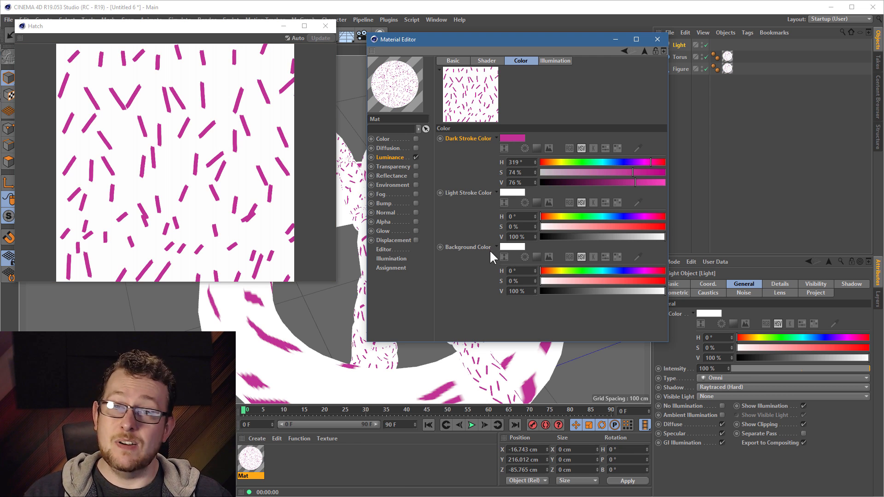
Step: Set the Hatch shader's Background Color to cyan with hue 179° and saturation 54 %, and close the separate shader preview
{"action": "left_click", "coordinate": [603, 272]}
{"action": "left_click", "coordinate": [608, 280]}
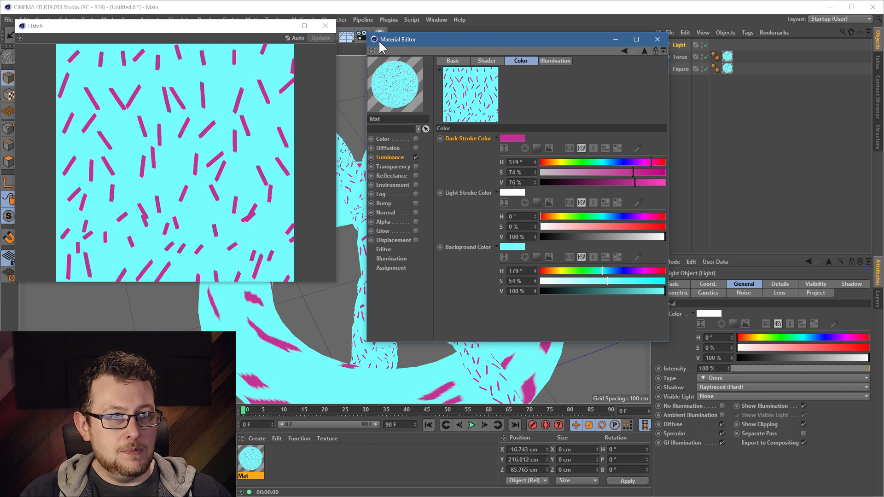
{"action": "left_click", "coordinate": [326, 26]}
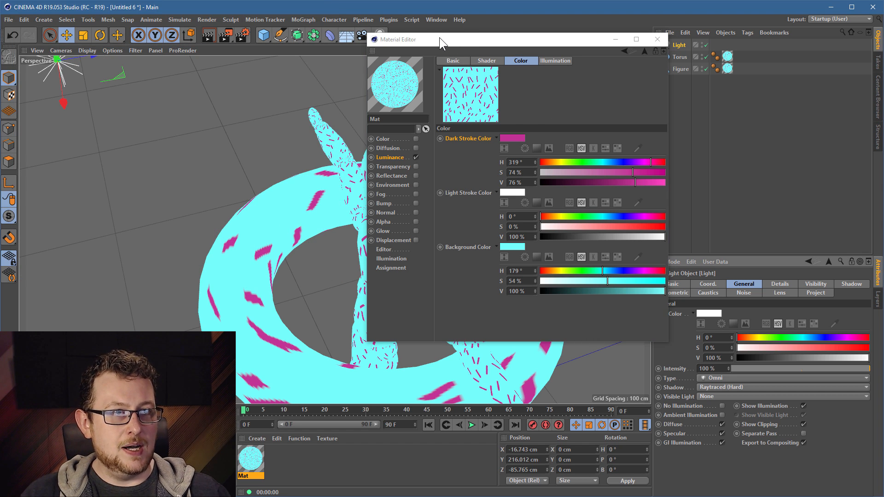
Step: Clear the Material Editor off the scene and move the light freehand to about X -13, Y 205, Z -94 cm
{"action": "left_click_drag", "start_coordinate": [443, 40], "coordinate": [748, 136]}
{"action": "left_click_drag", "start_coordinate": [392, 245], "coordinate": [499, 200], "text": "alt"}
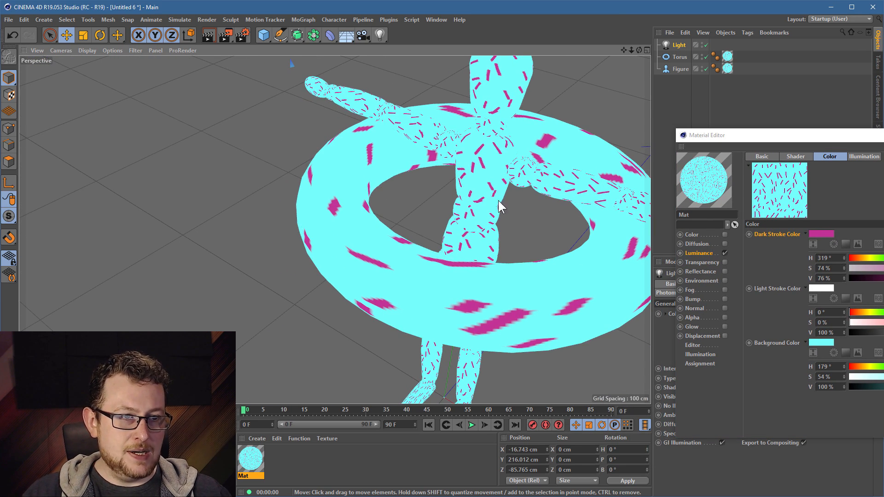
{"action": "left_click_drag", "start_coordinate": [467, 313], "coordinate": [483, 314]}
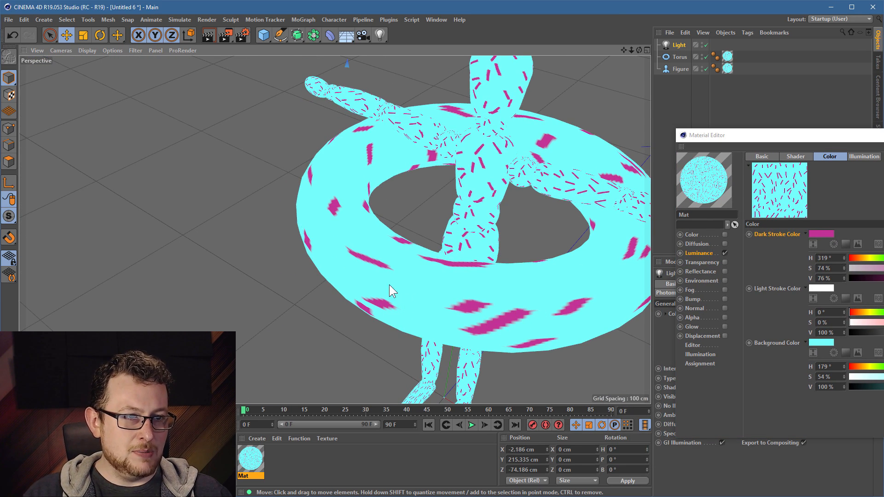
{"action": "left_click_drag", "start_coordinate": [389, 286], "coordinate": [513, 272]}
{"action": "mouse_move", "coordinate": [498, 207]}
{"action": "left_mouse_down", "text": "alt"}
{"action": "mouse_move", "coordinate": [521, 198]}
{"action": "mouse_move", "coordinate": [496, 202]}
{"action": "left_mouse_up", "text": "alt"}
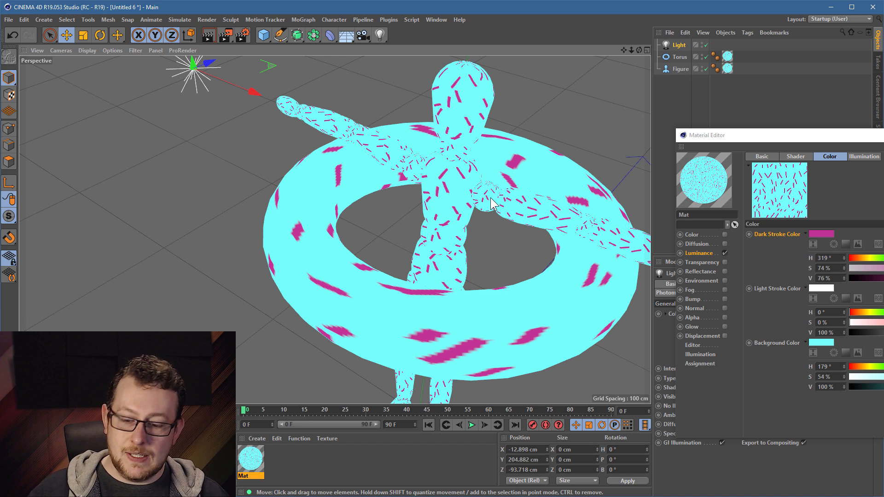
{"action": "left_click_drag", "start_coordinate": [747, 132], "coordinate": [883, 133]}
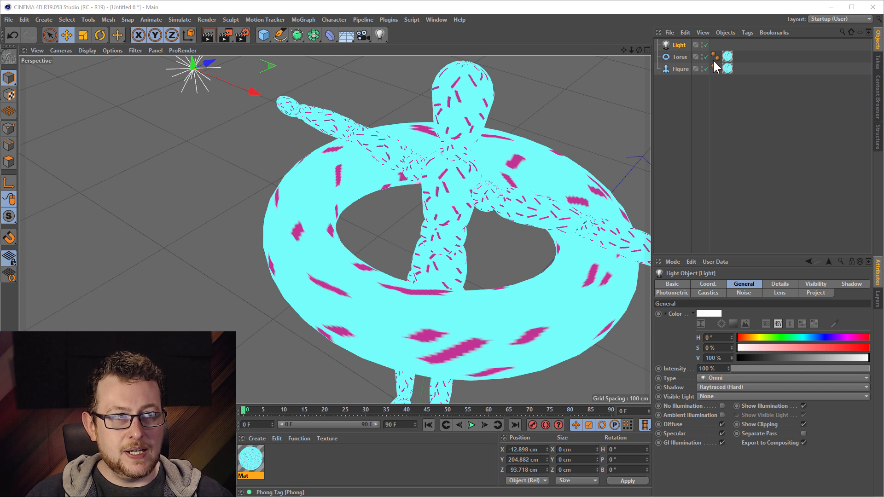
Step: Try Flat projection on the Torus and Figure texture tags with a viewport render, and set both tags to Frontal projection
{"action": "left_click_drag", "start_coordinate": [745, 45], "coordinate": [726, 80]}
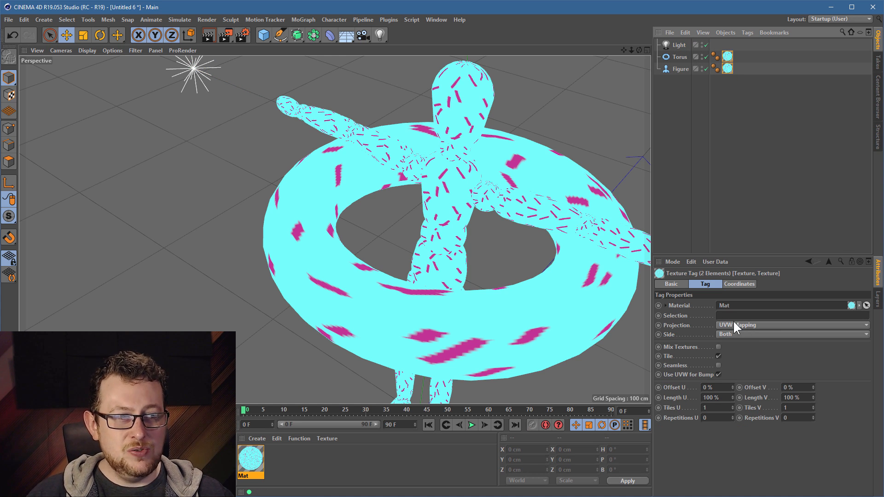
{"action": "left_click", "coordinate": [733, 323]}
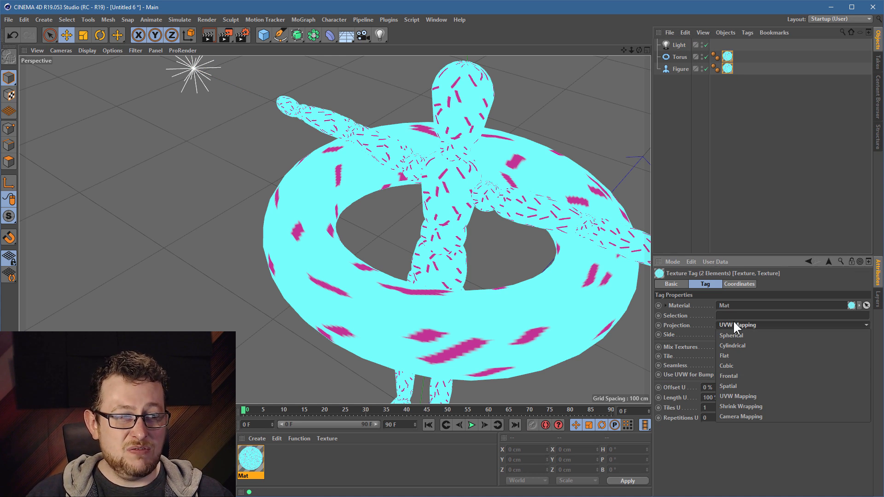
{"action": "left_click", "coordinate": [753, 356]}
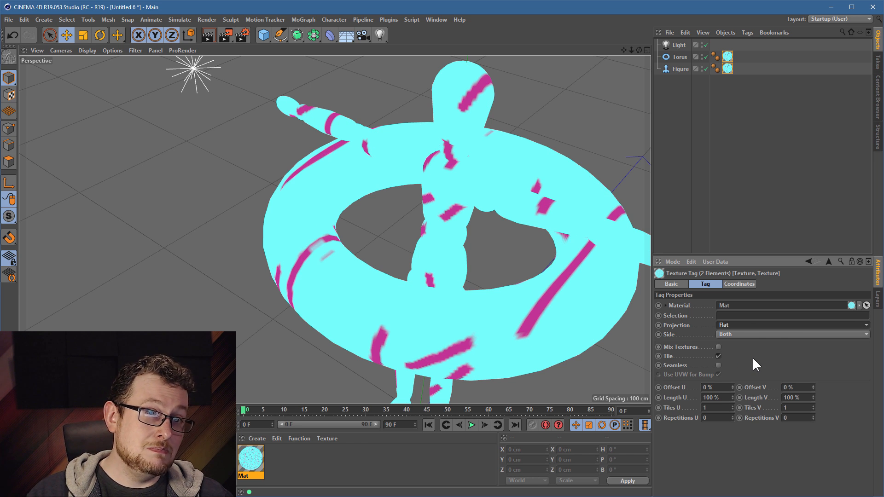
{"action": "left_click", "coordinate": [210, 35]}
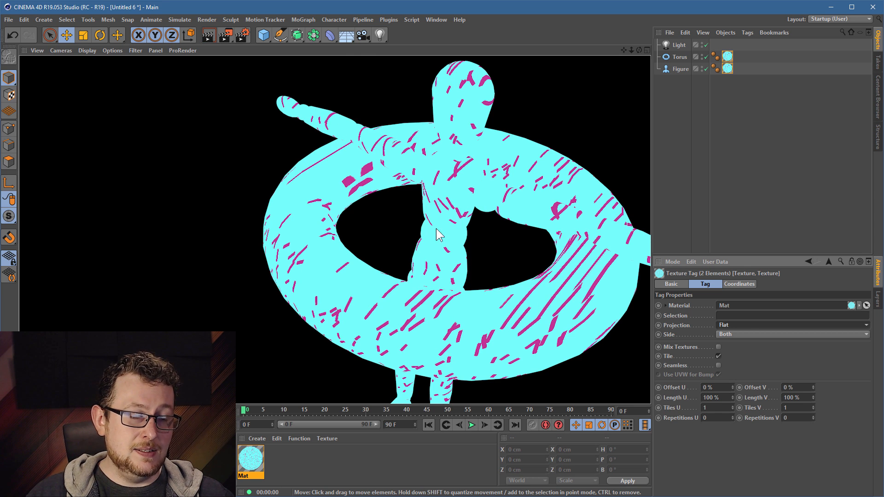
{"action": "left_click", "coordinate": [737, 324]}
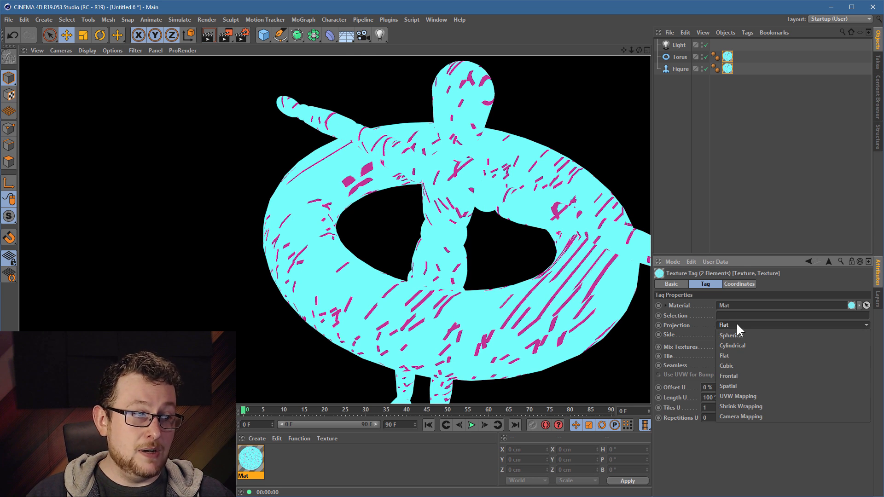
{"action": "left_click", "coordinate": [744, 375]}
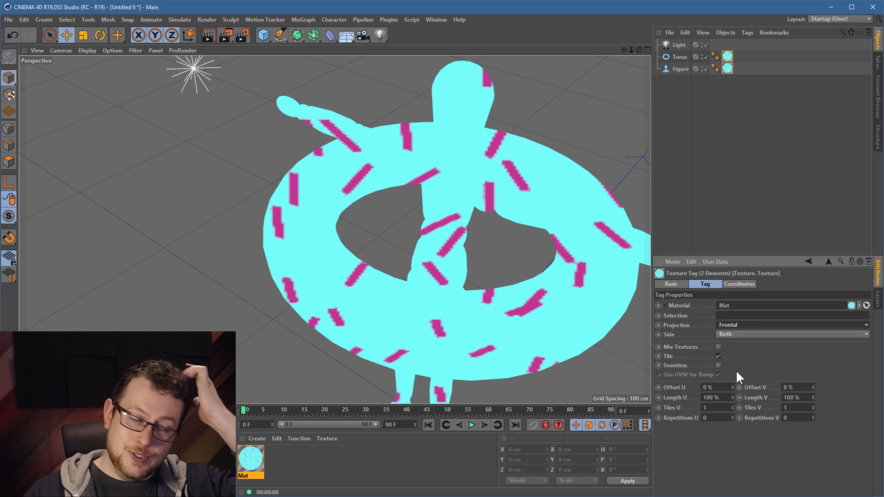
Step: Render the viewport and turn on the Interactive Render Region over the torus and figure
{"action": "left_click", "coordinate": [208, 36]}
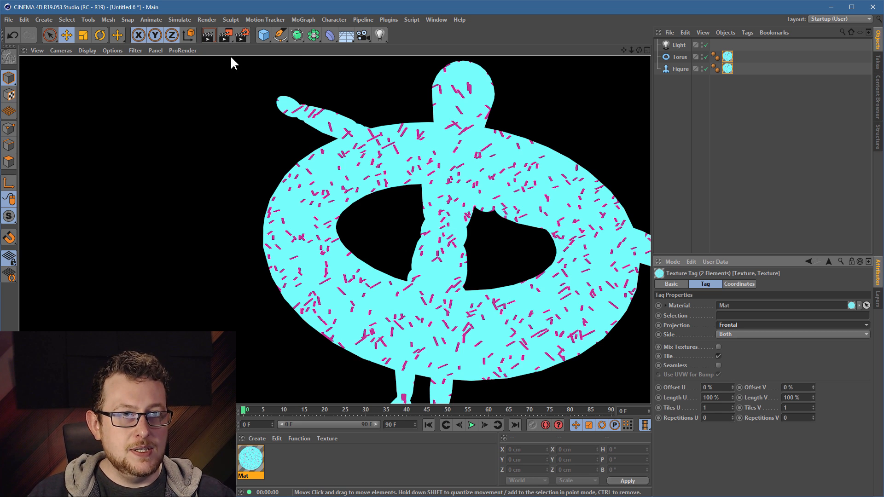
{"action": "left_click", "coordinate": [225, 34]}
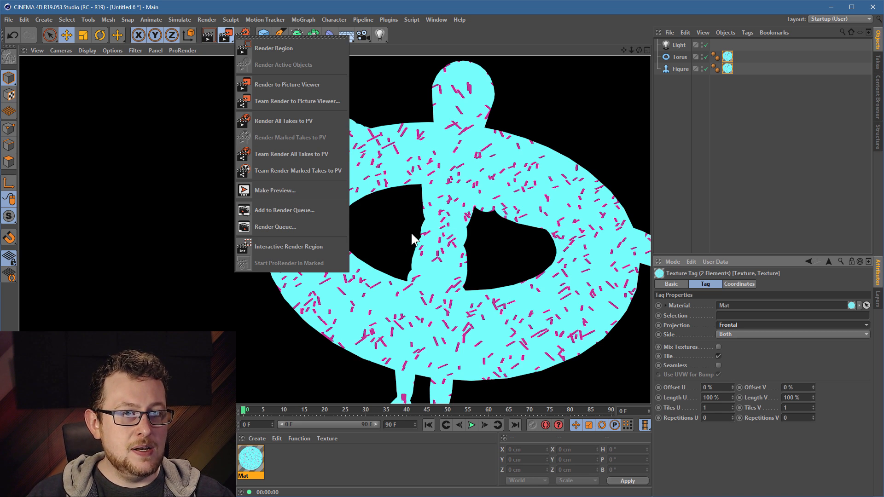
{"action": "left_click", "coordinate": [266, 246]}
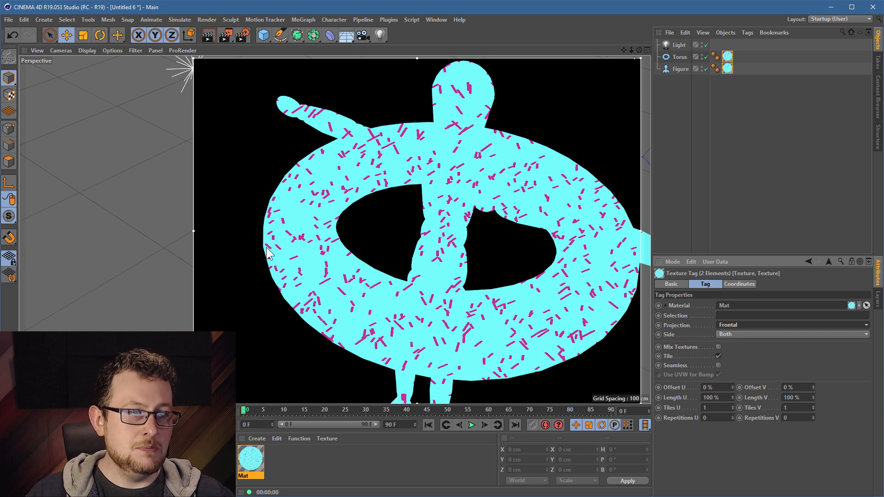
Step: Enable Lights in the Hatch shader's Illumination settings and frame the whole figure and torus in the live render
{"action": "left_click_drag", "start_coordinate": [719, 496], "coordinate": [162, 45]}
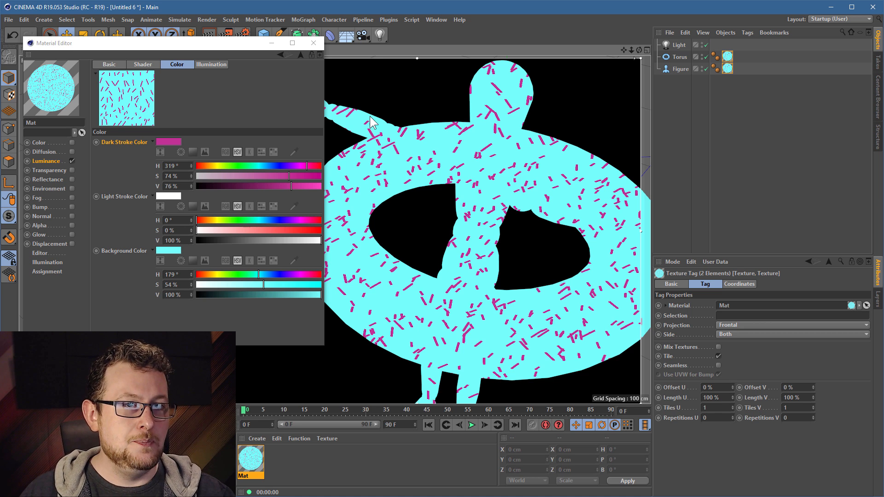
{"action": "left_click", "coordinate": [219, 65]}
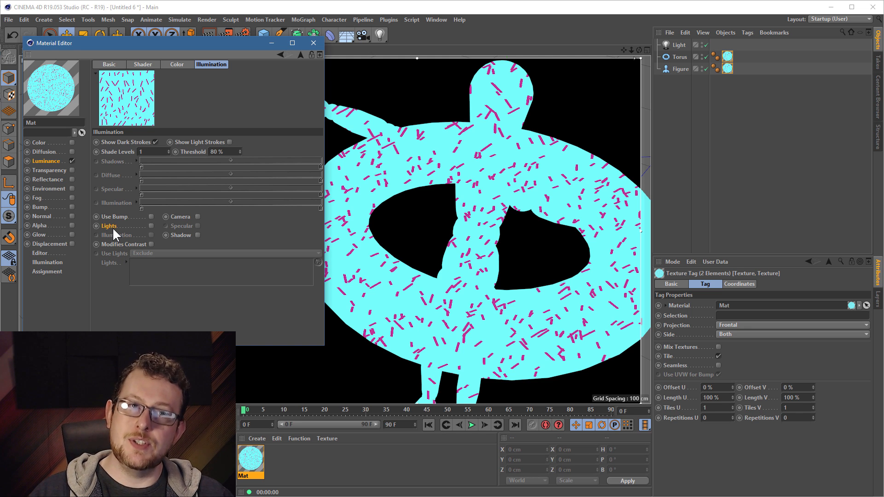
{"action": "left_click", "coordinate": [152, 225]}
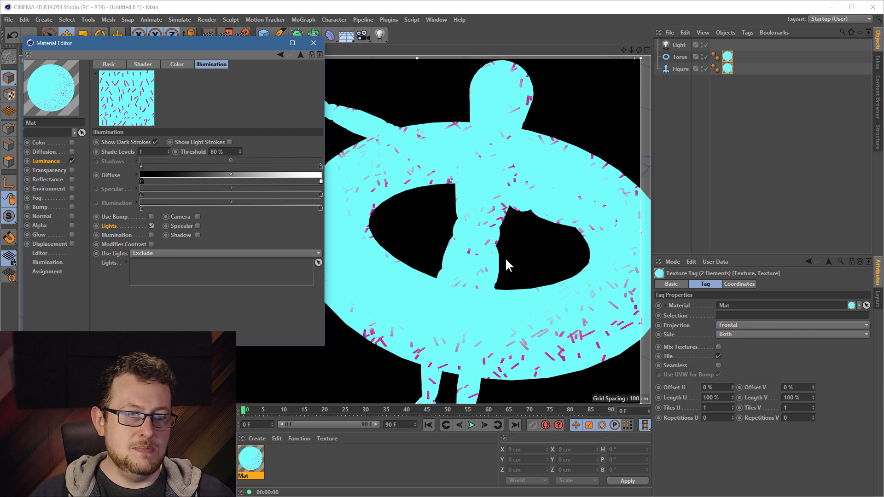
{"action": "scroll", "coordinate": [504, 258], "scroll_direction": "down", "scroll_amount": 4}
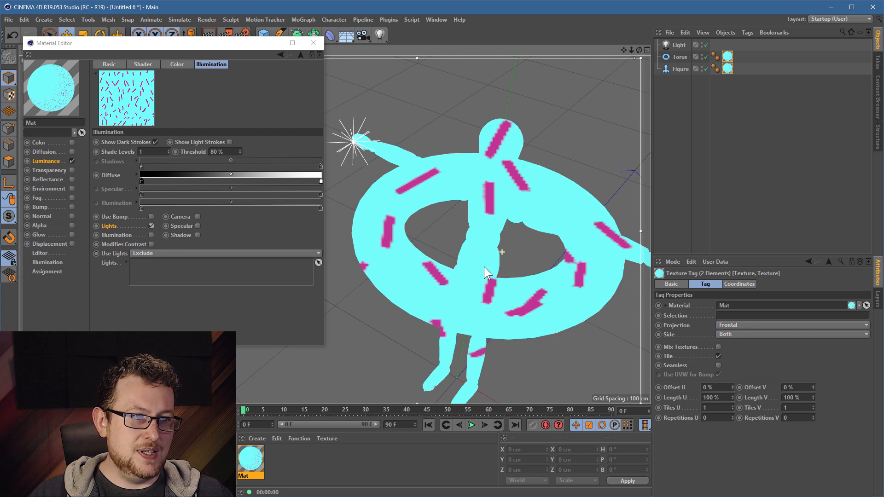
{"action": "key", "text": "ctrl+r"}
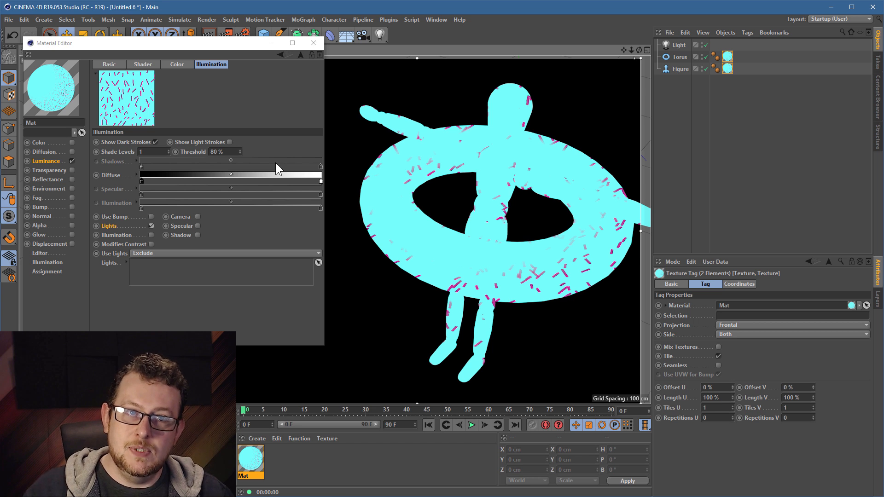
Step: Raise the Hatch shader's Shade Levels to 2 and on in single increments up to 7
{"action": "left_click", "coordinate": [114, 152]}
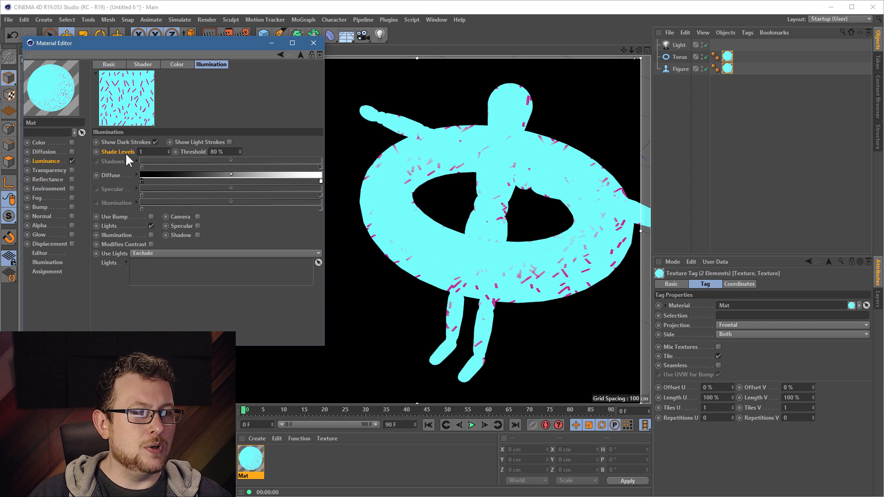
{"action": "double_click", "coordinate": [155, 152]}
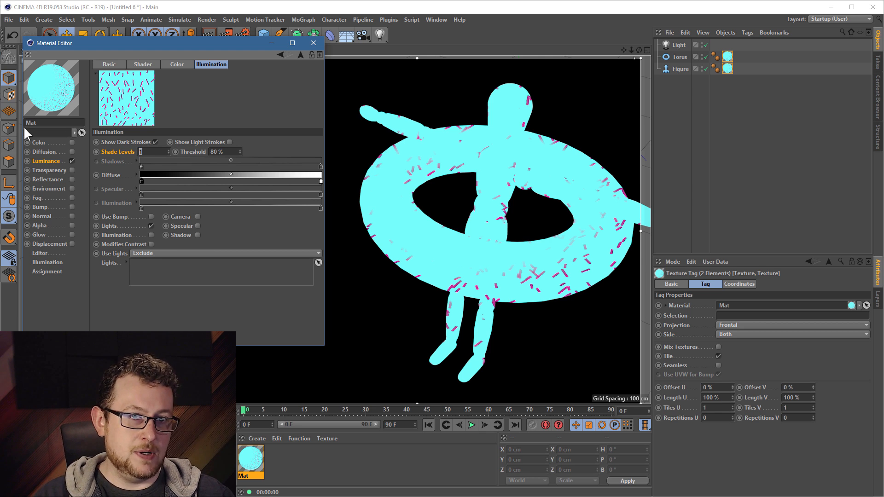
{"action": "type", "text": "2"}
{"action": "key", "text": "Return"}
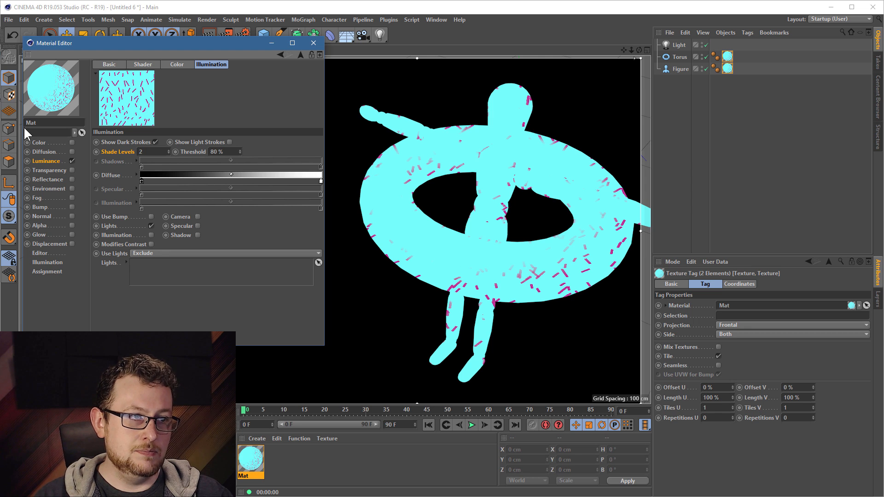
{"action": "left_click", "coordinate": [169, 150]}
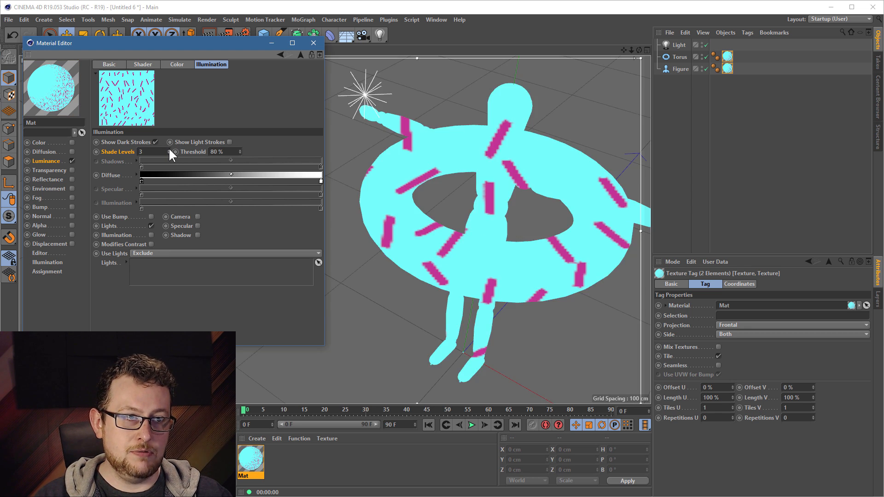
{"action": "left_click", "coordinate": [169, 149]}
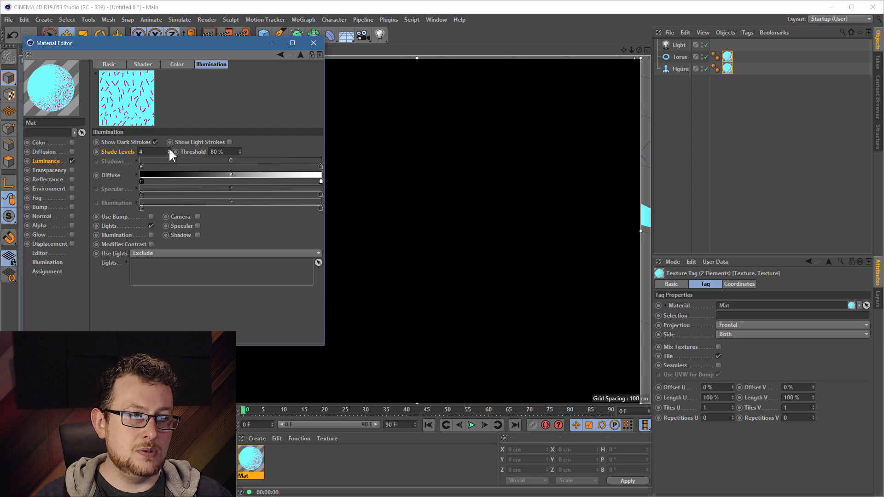
{"action": "left_click", "coordinate": [169, 150]}
{"action": "left_click", "coordinate": [169, 150]}
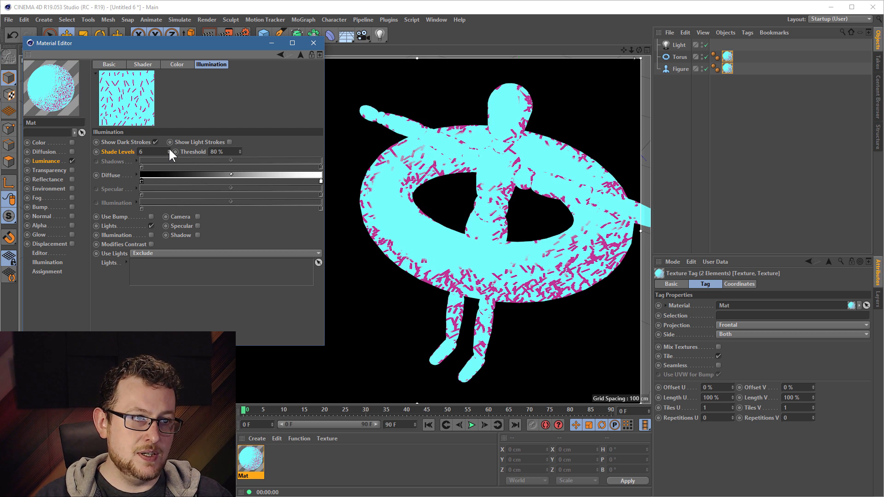
{"action": "left_click", "coordinate": [169, 149]}
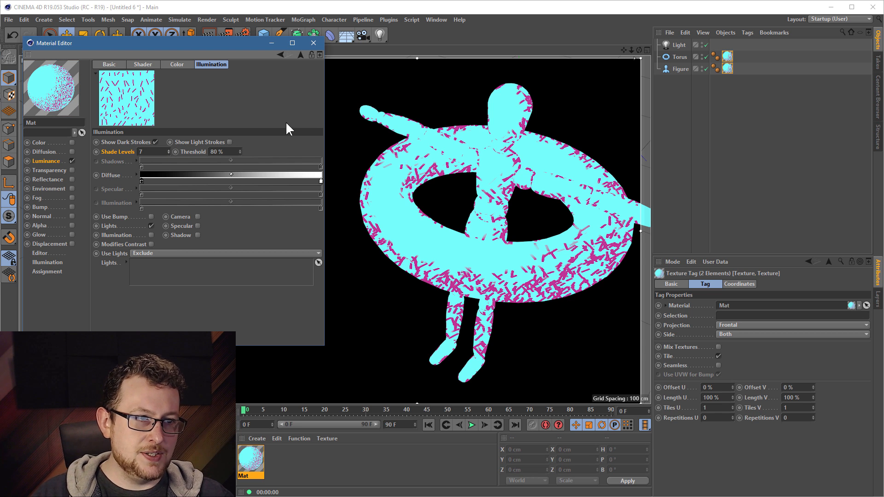
Step: Select the light, and change the Hatch shader's Background Color to white and its Dark Stroke Color to black with value 0 %
{"action": "left_click_drag", "start_coordinate": [222, 46], "coordinate": [224, 286]}
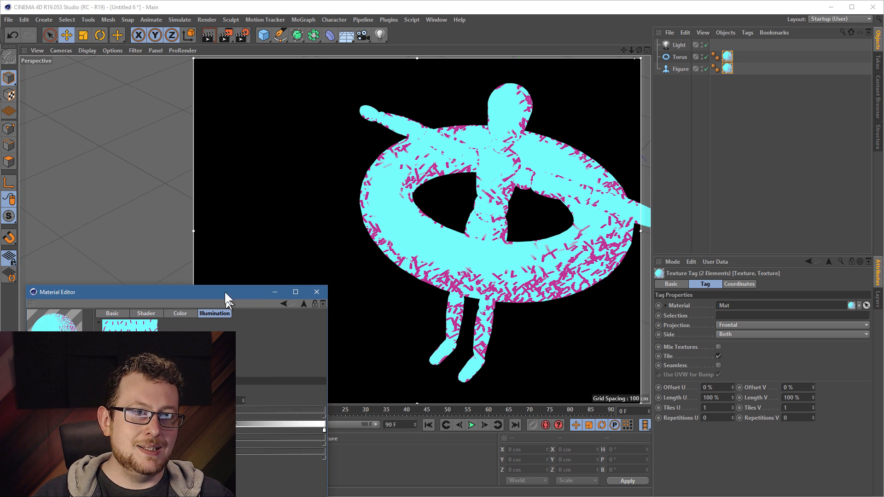
{"action": "left_click", "coordinate": [677, 46]}
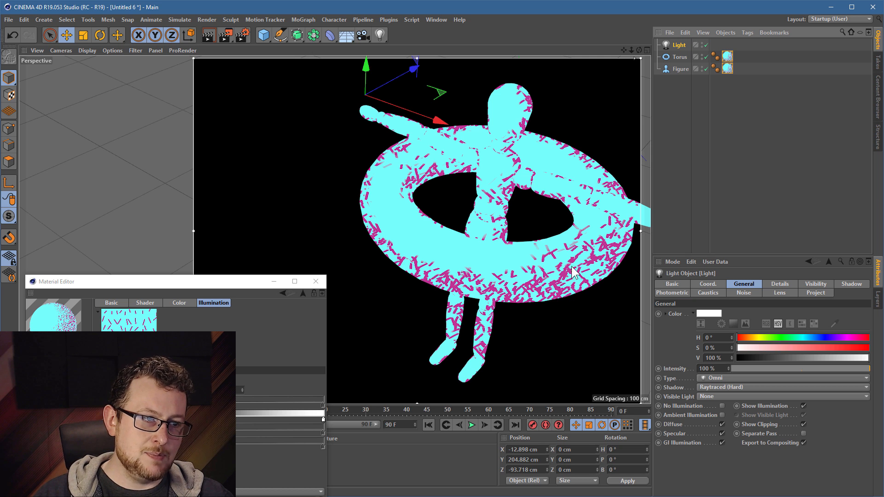
{"action": "left_click_drag", "start_coordinate": [196, 280], "coordinate": [220, 150]}
{"action": "left_click", "coordinate": [214, 174]}
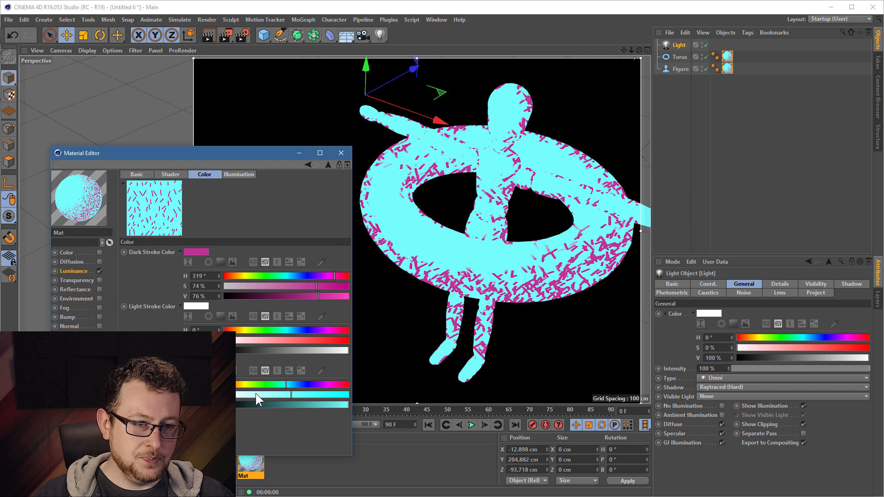
{"action": "left_click_drag", "start_coordinate": [262, 391], "coordinate": [230, 395]}
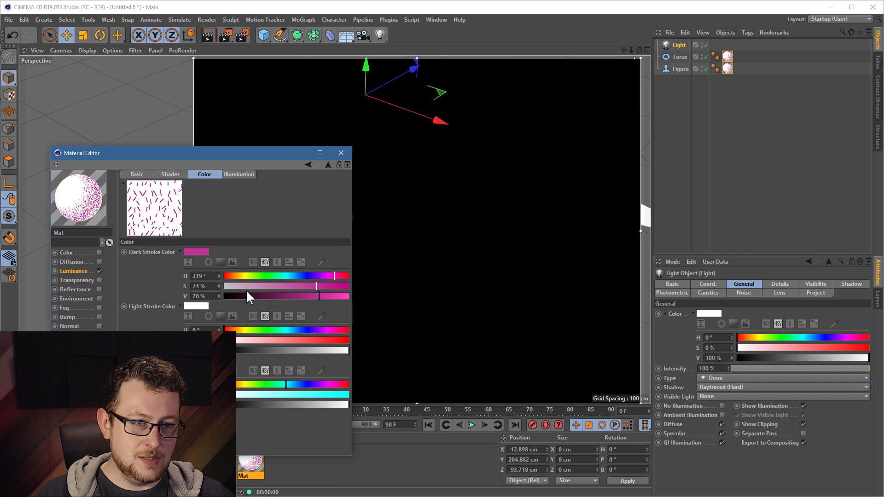
{"action": "left_click_drag", "start_coordinate": [244, 295], "coordinate": [222, 296]}
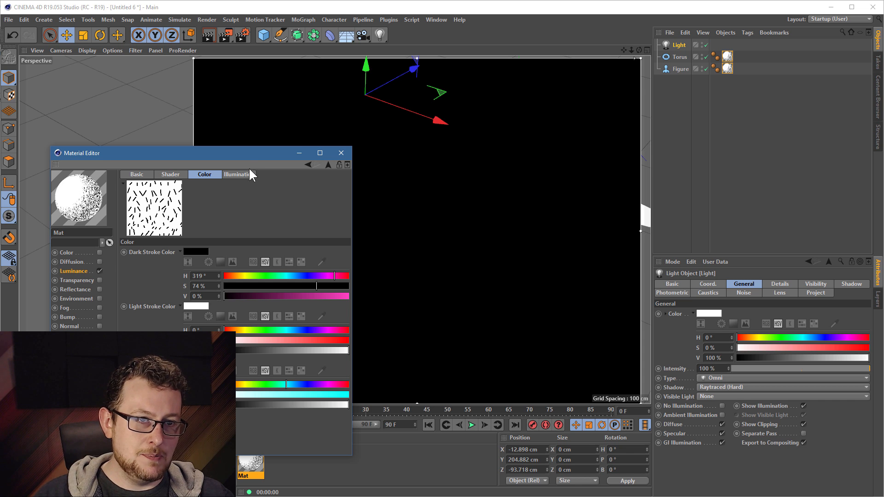
Step: Raise the Hatch shader's Shade Levels through 10 and 15 to 20
{"action": "left_click", "coordinate": [244, 173]}
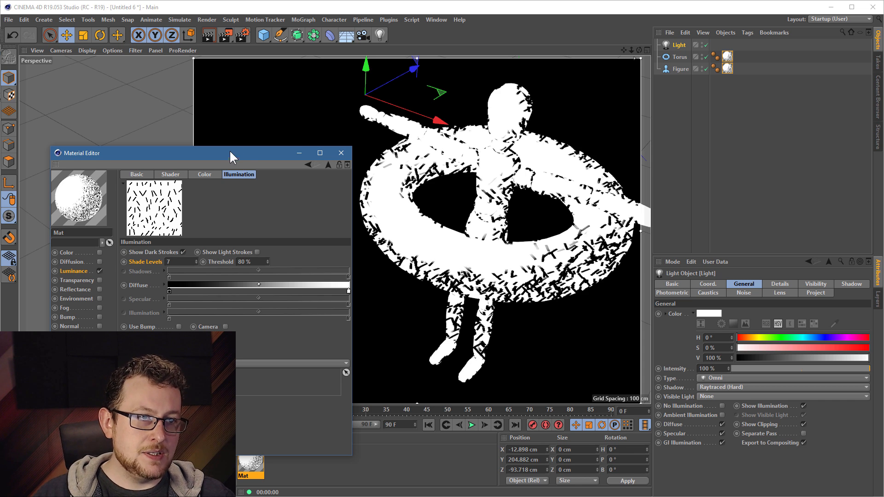
{"action": "left_click_drag", "start_coordinate": [229, 150], "coordinate": [215, 118]}
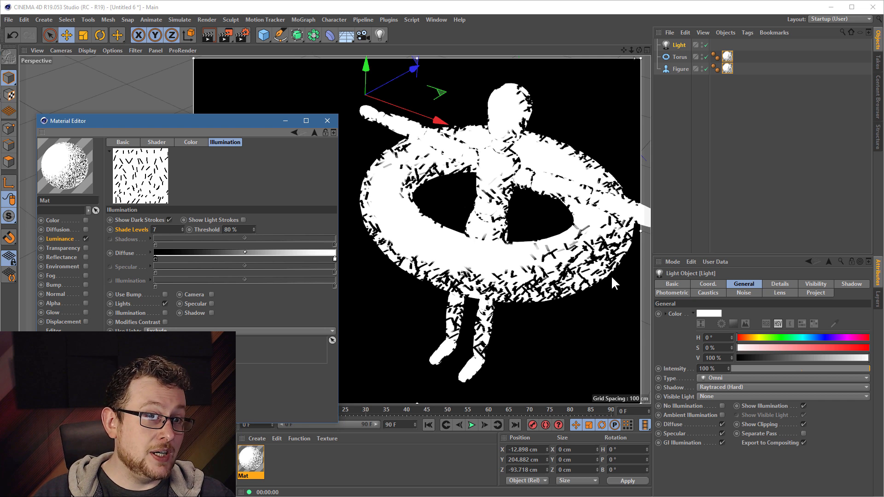
{"action": "type", "text": "10"}
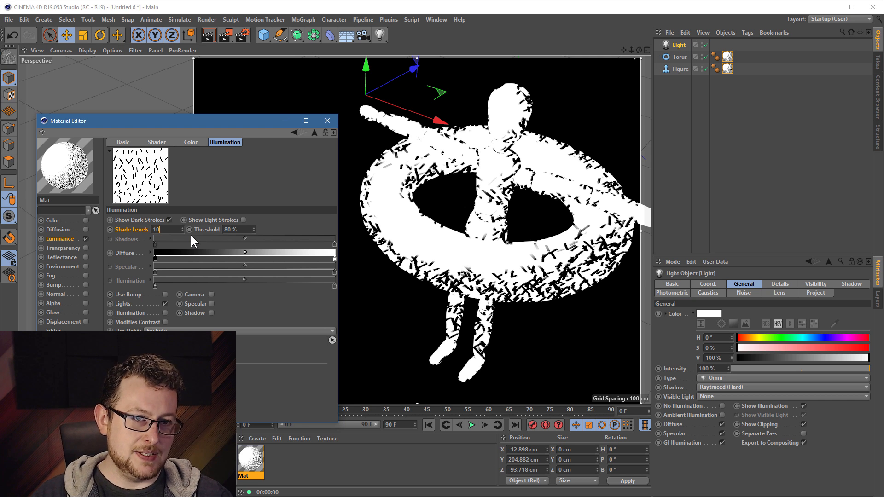
{"action": "key", "text": "Return"}
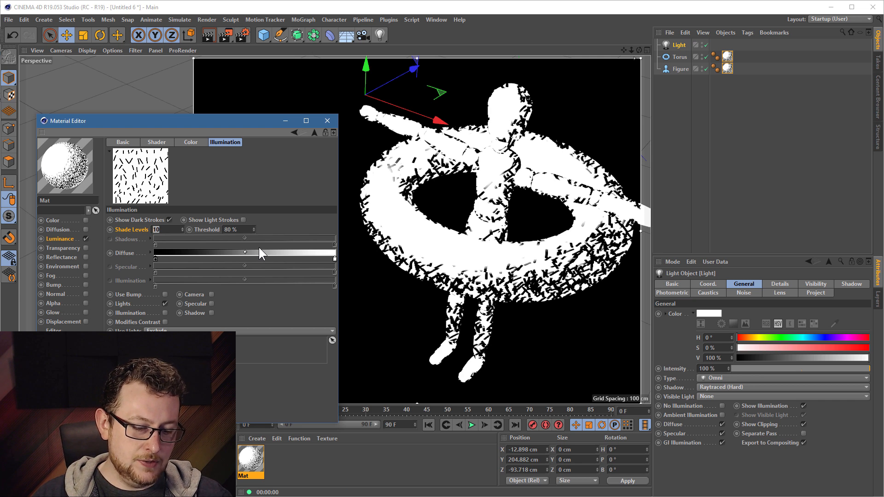
{"action": "type", "text": "15"}
{"action": "key", "text": "Return"}
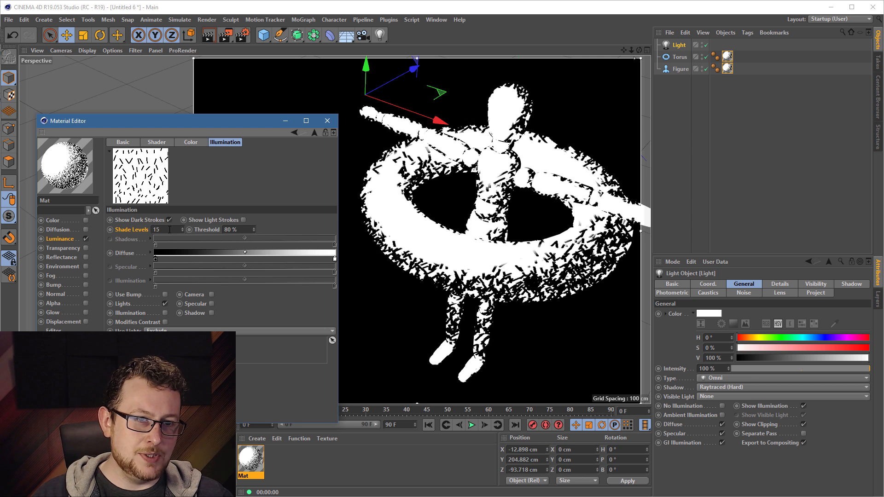
{"action": "key", "text": "Return"}
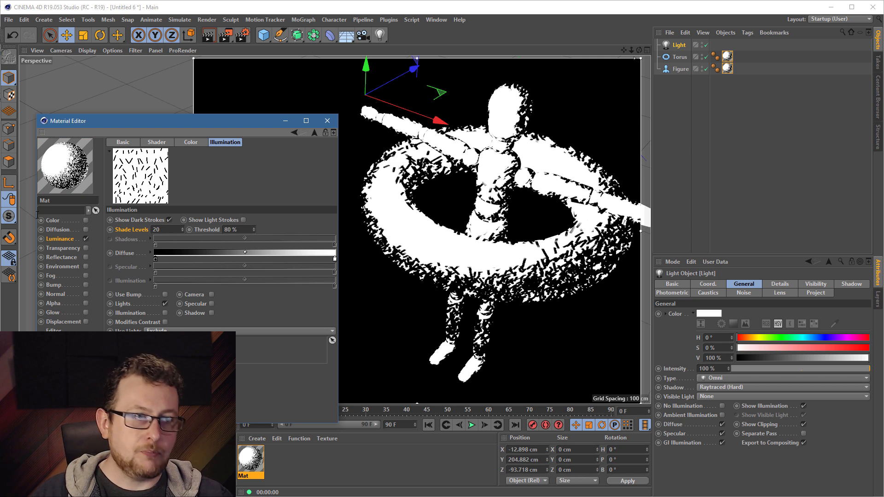
{"action": "double_click", "coordinate": [156, 230]}
{"action": "key", "text": "Return"}
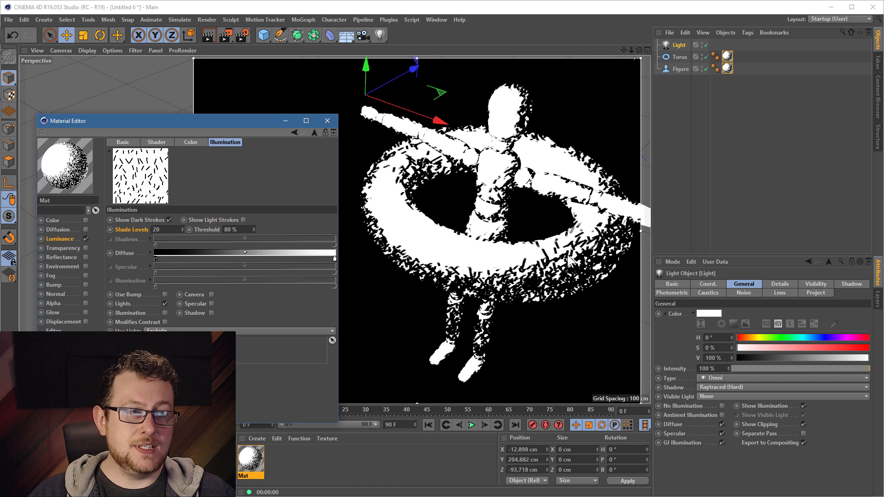
Step: Try a Hatch shader Density of 125 % and return it to 100 %
{"action": "left_click", "coordinate": [165, 143]}
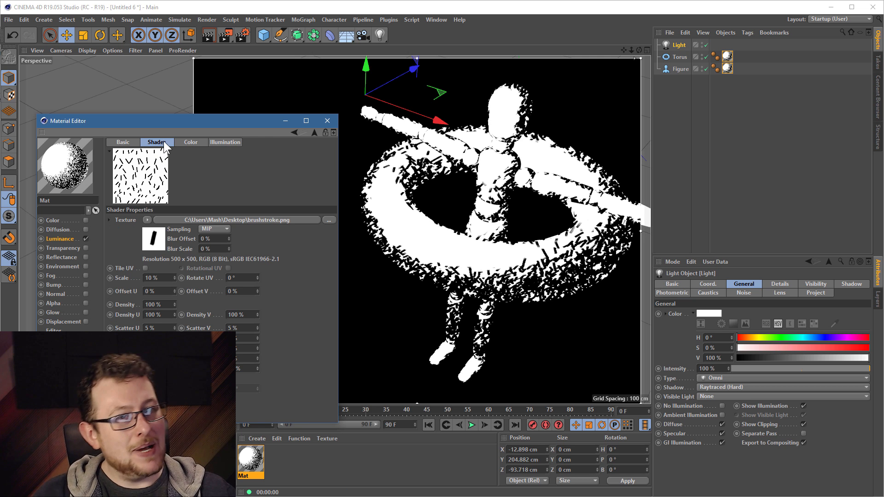
{"action": "left_click", "coordinate": [153, 304]}
{"action": "type", "text": "120"}
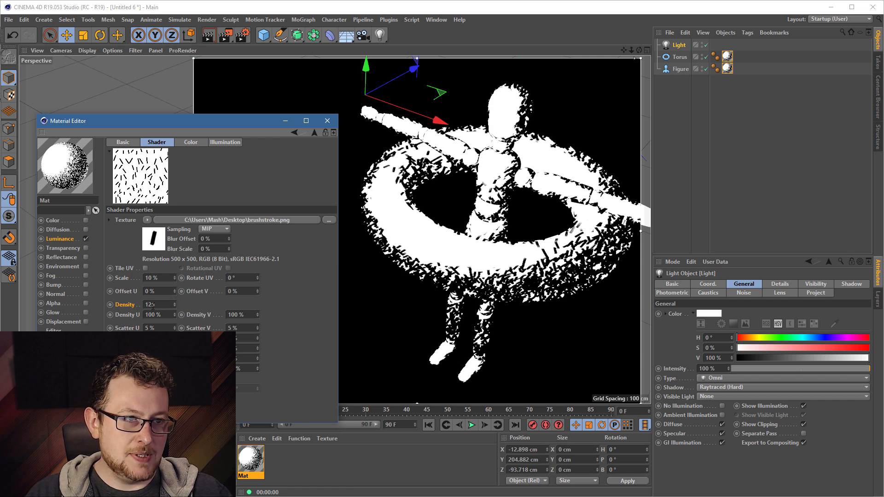
{"action": "key", "text": "Return"}
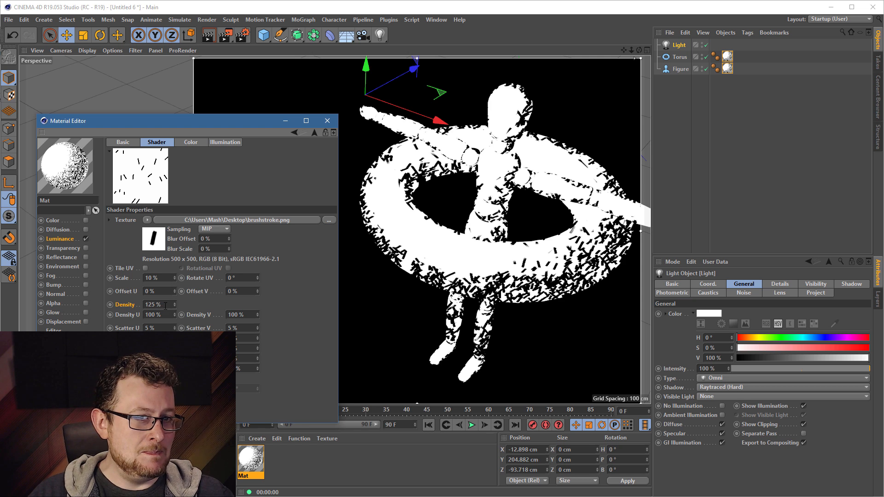
{"action": "left_click_drag", "start_coordinate": [145, 305], "coordinate": [255, 284]}
{"action": "type", "text": "100"}
{"action": "key", "text": "Return"}
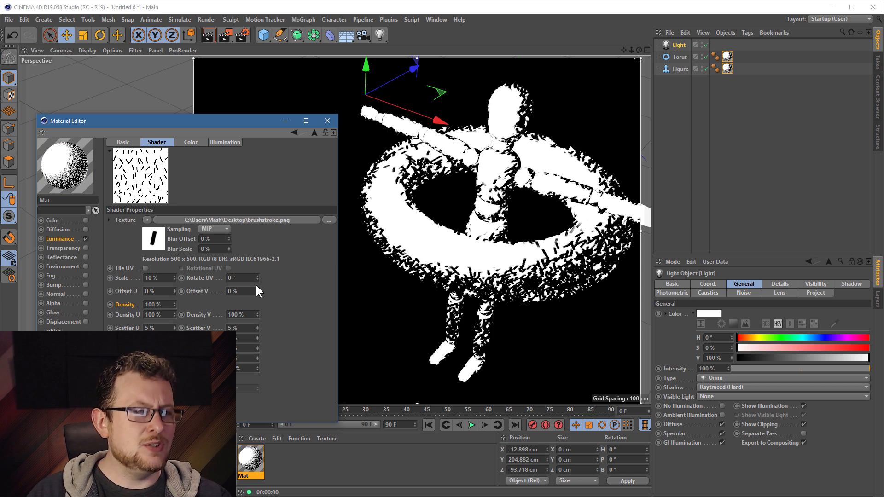
Step: Enable Shadow in the Hatch shader's Illumination settings, keeping the light selected
{"action": "left_click", "coordinate": [224, 141]}
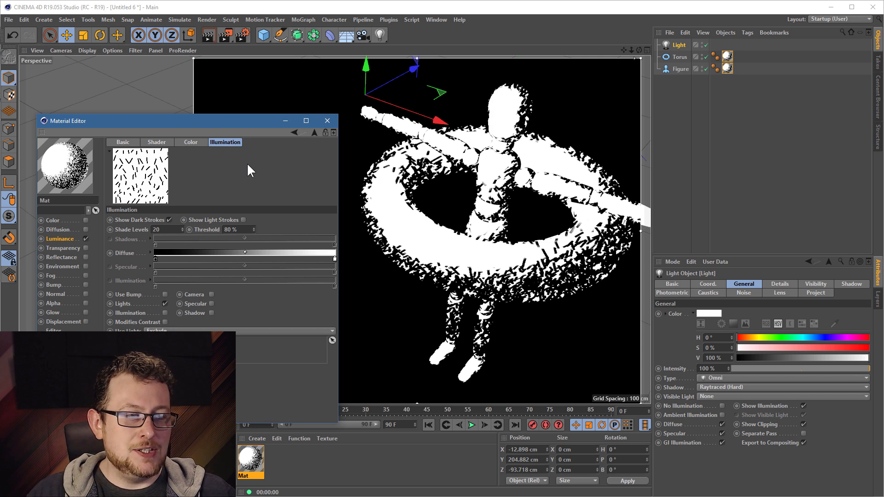
{"action": "left_click", "coordinate": [212, 313]}
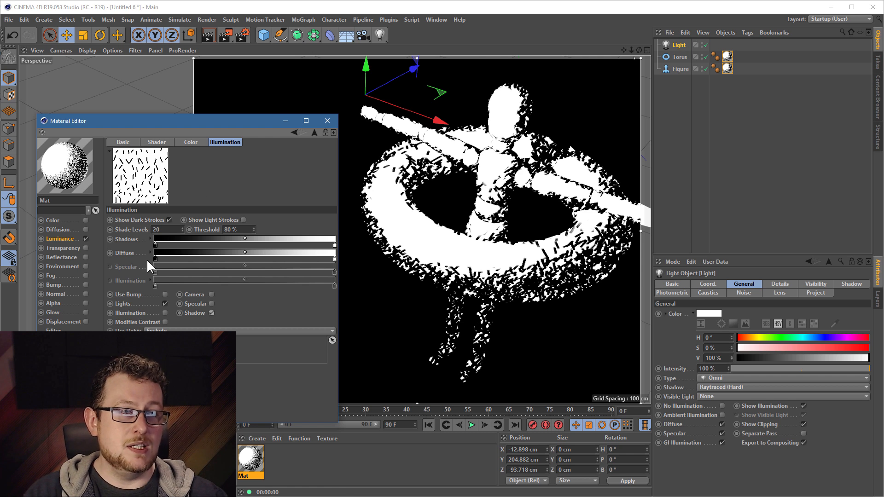
{"action": "left_click", "coordinate": [673, 43]}
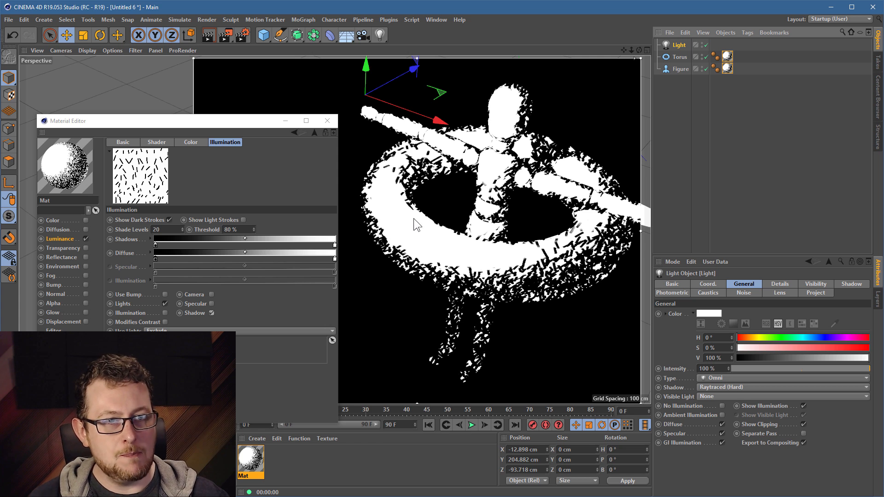
{"action": "left_click", "coordinate": [210, 230]}
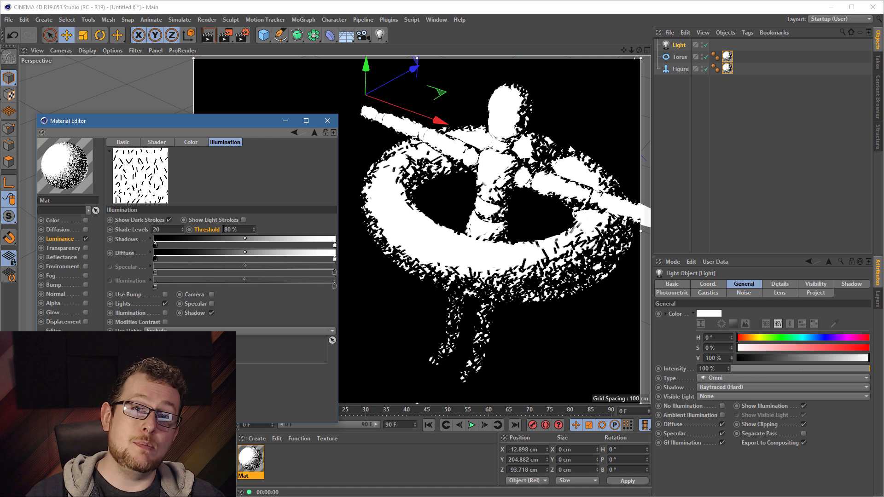
Step: Set the Hatch shader's illumination Threshold to 100 %
{"action": "middle_click_drag", "start_coordinate": [413, 250], "coordinate": [413, 267], "text": "alt"}
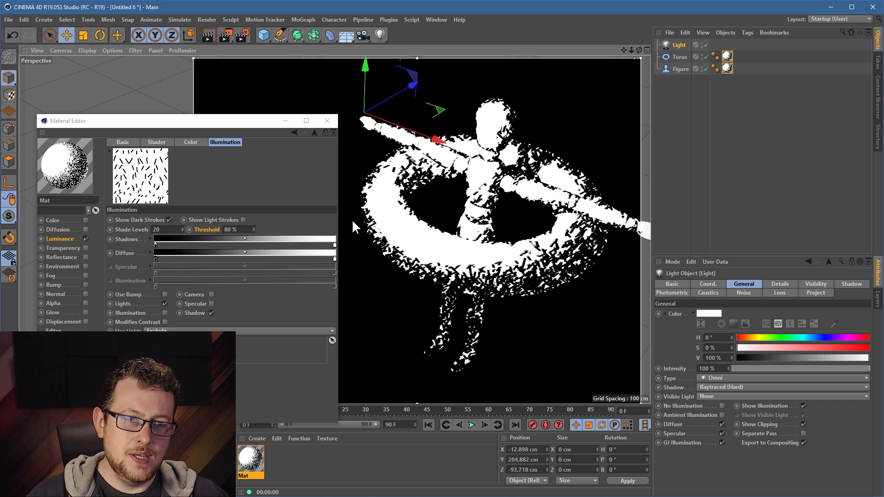
{"action": "left_click", "coordinate": [233, 229]}
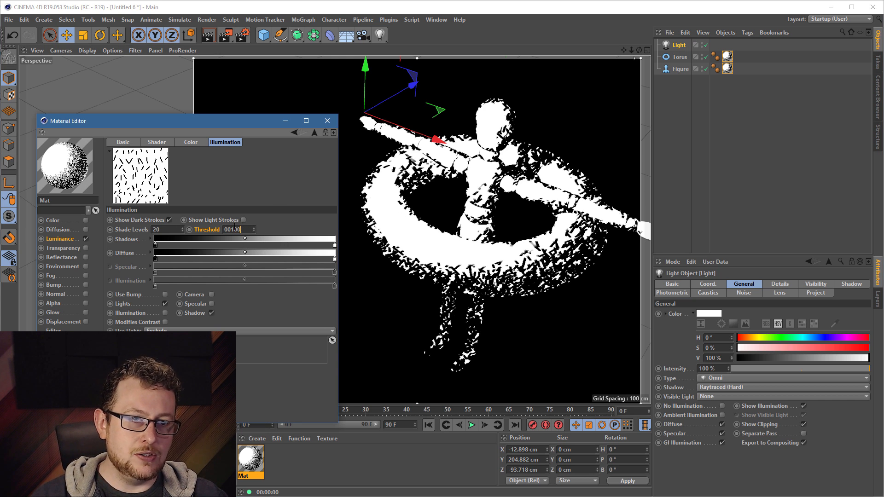
{"action": "key", "text": "BackSpace"}
{"action": "key", "text": "Delete"}
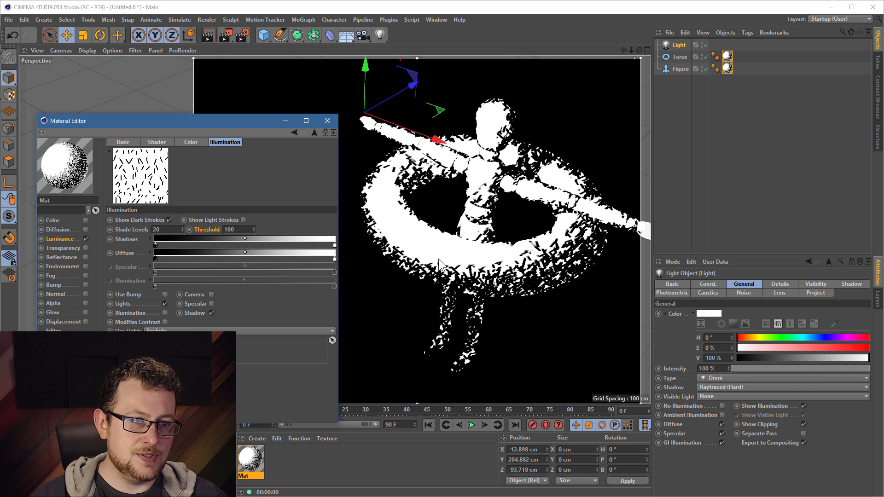
{"action": "key", "text": "Return"}
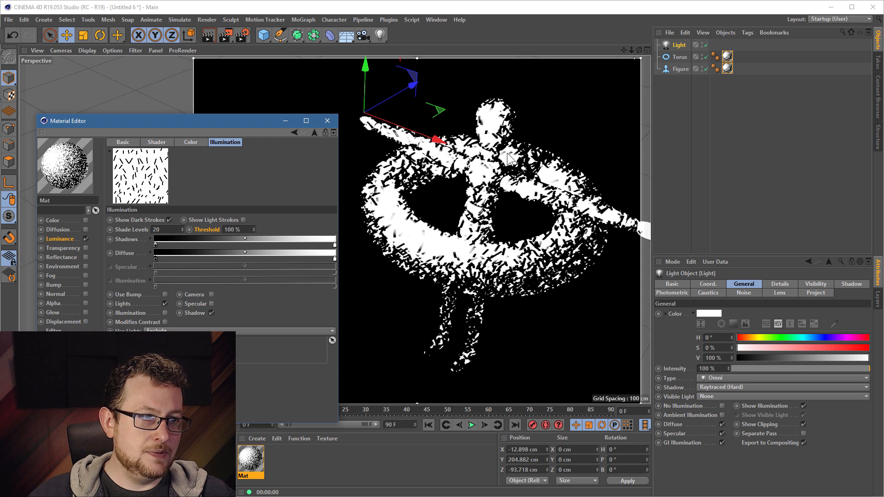
Step: Render a close-up of the figure and compare the Hatch shader with Show Light Strokes on and off, leaving it enabled
{"action": "right_click_drag", "start_coordinate": [525, 156], "coordinate": [572, 141], "text": "alt"}
{"action": "left_click_drag", "start_coordinate": [512, 170], "coordinate": [570, 284], "text": "alt"}
{"action": "key", "text": "ctrl+r"}
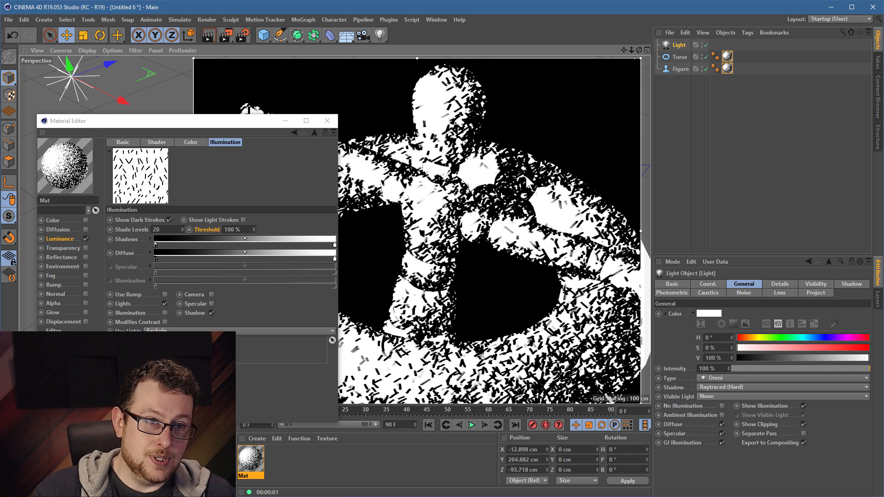
{"action": "left_click", "coordinate": [243, 220]}
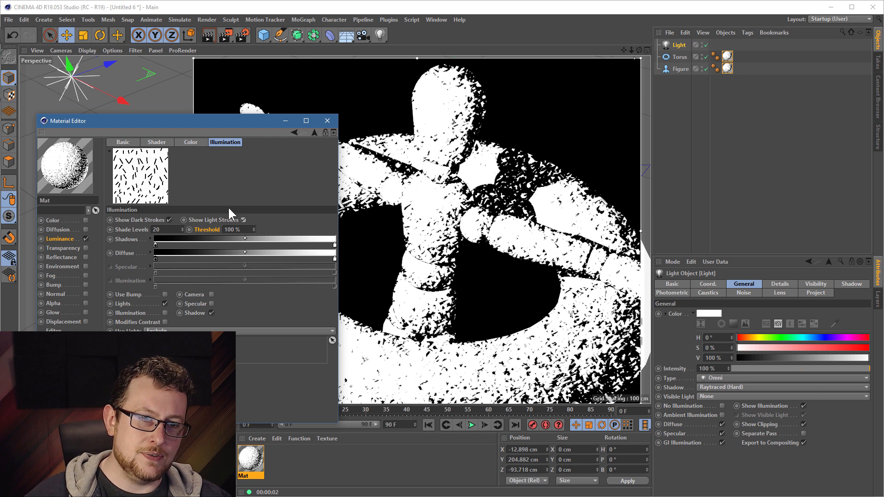
{"action": "left_click", "coordinate": [242, 220]}
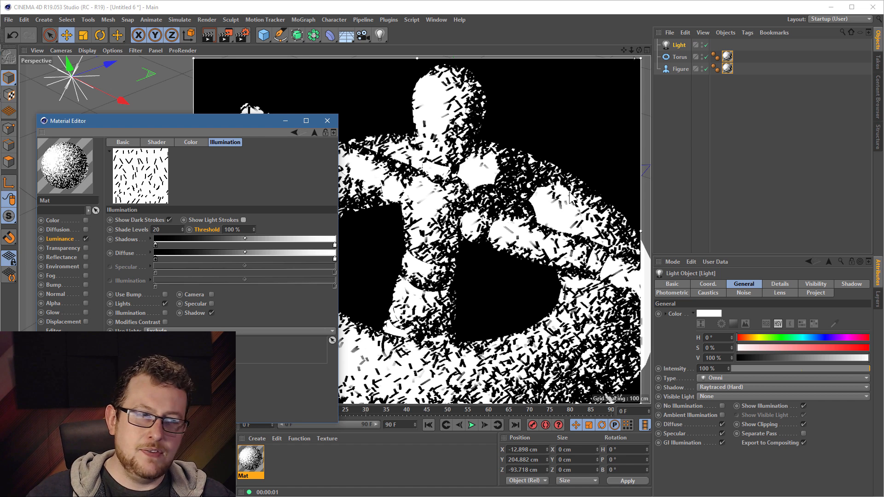
{"action": "left_click", "coordinate": [243, 220]}
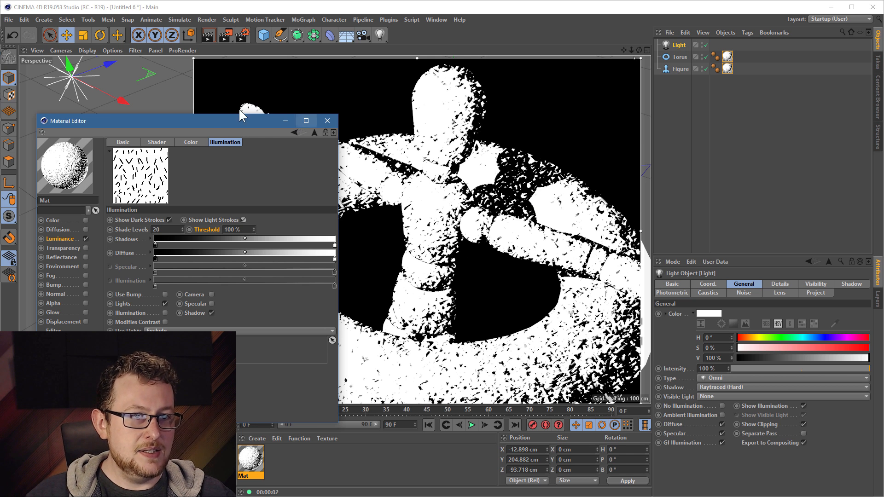
{"action": "left_click_drag", "start_coordinate": [214, 121], "coordinate": [804, 28]}
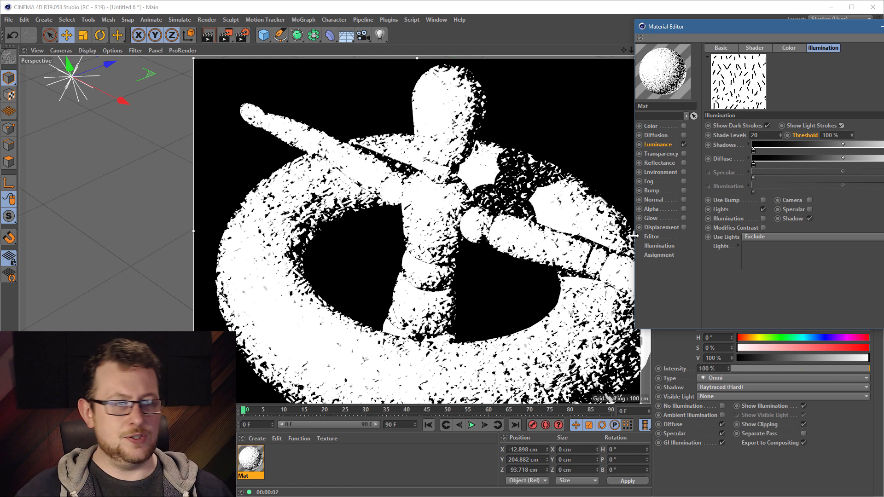
Step: Set the Hatch shader's Shade Levels to 15
{"action": "double_click", "coordinate": [760, 135]}
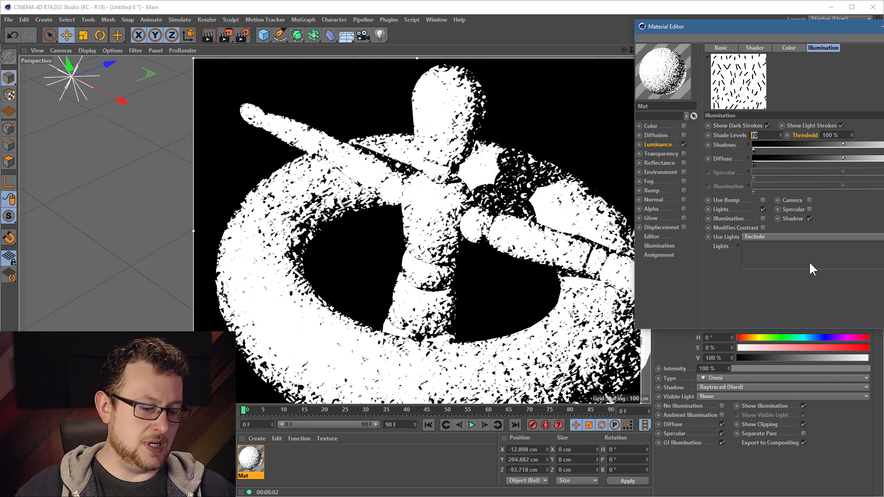
{"action": "type", "text": "15"}
{"action": "key", "text": "Return"}
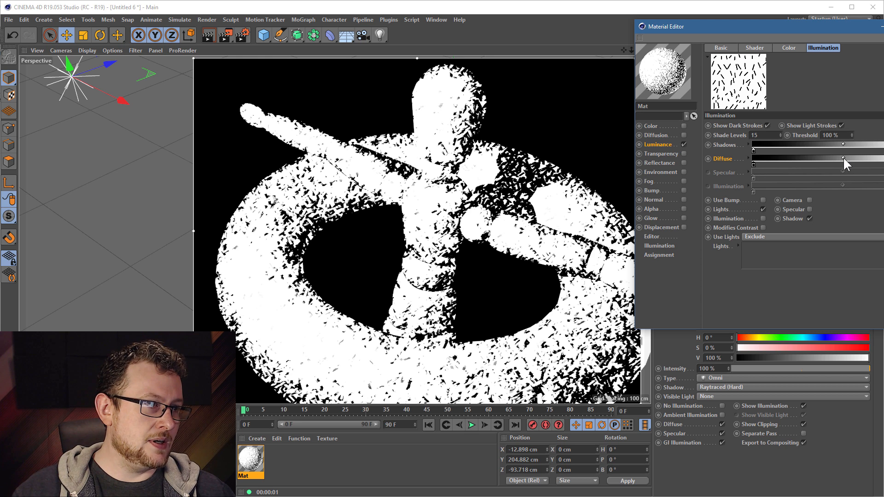
Step: Shift the Diffuse gradient's midpoint toward its white end and darken the gradient's white end knot
{"action": "mouse_move", "coordinate": [844, 157]}
{"action": "left_mouse_down"}
{"action": "mouse_move", "coordinate": [883, 157]}
{"action": "mouse_move", "coordinate": [796, 158]}
{"action": "mouse_move", "coordinate": [883, 156]}
{"action": "left_mouse_up"}
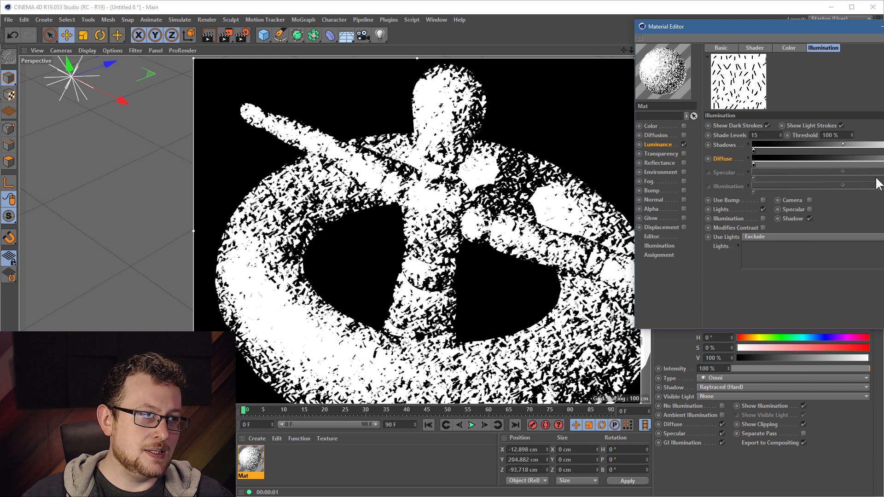
{"action": "left_click_drag", "start_coordinate": [808, 31], "coordinate": [691, 34]}
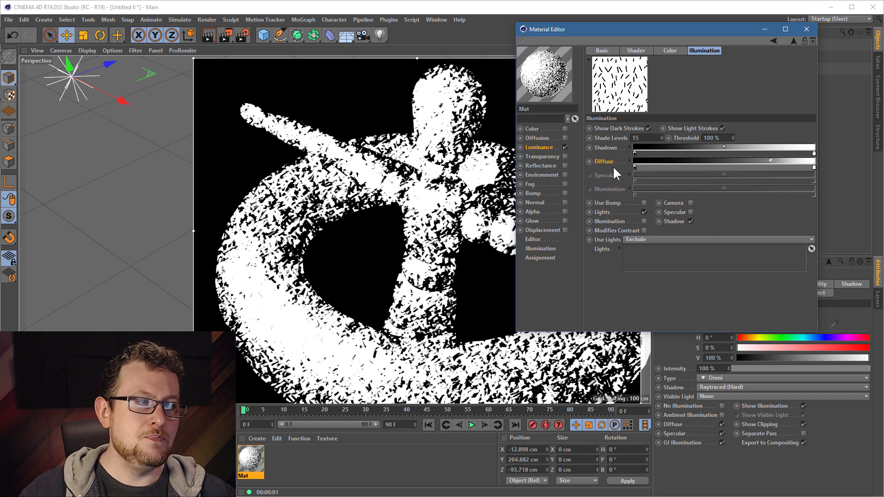
{"action": "double_click", "coordinate": [814, 166]}
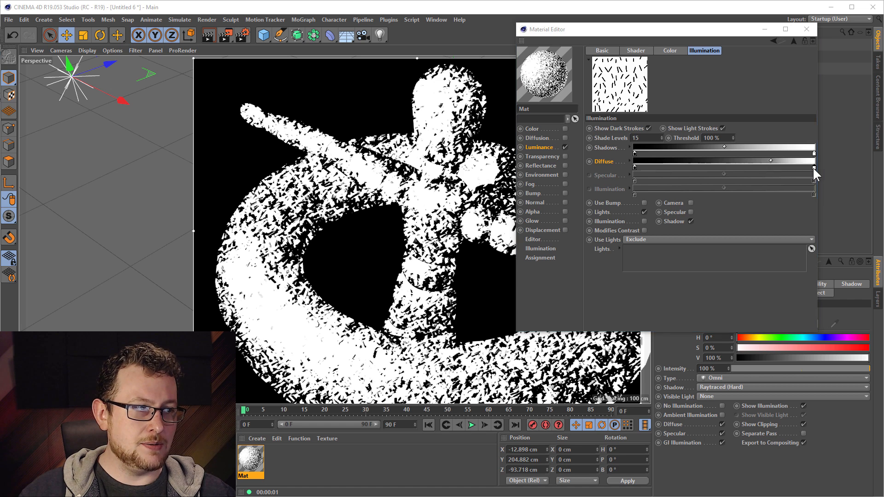
{"action": "left_click_drag", "start_coordinate": [819, 128], "coordinate": [752, 121]}
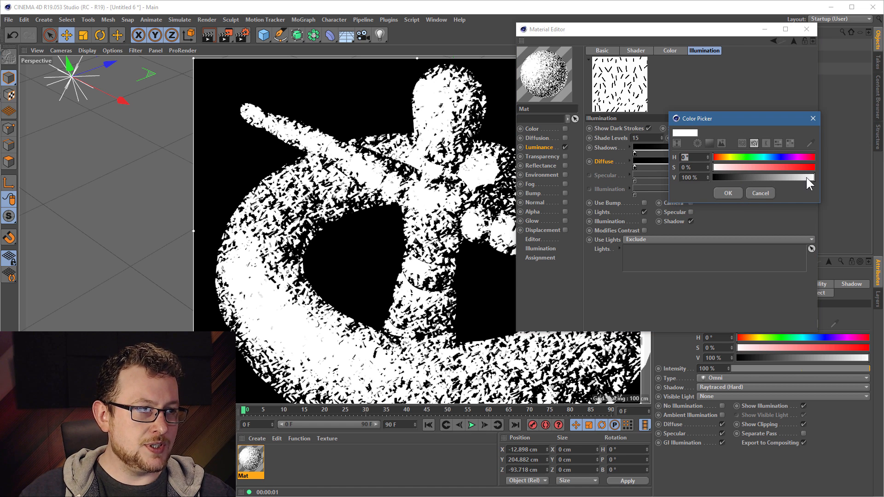
{"action": "left_click", "coordinate": [728, 193]}
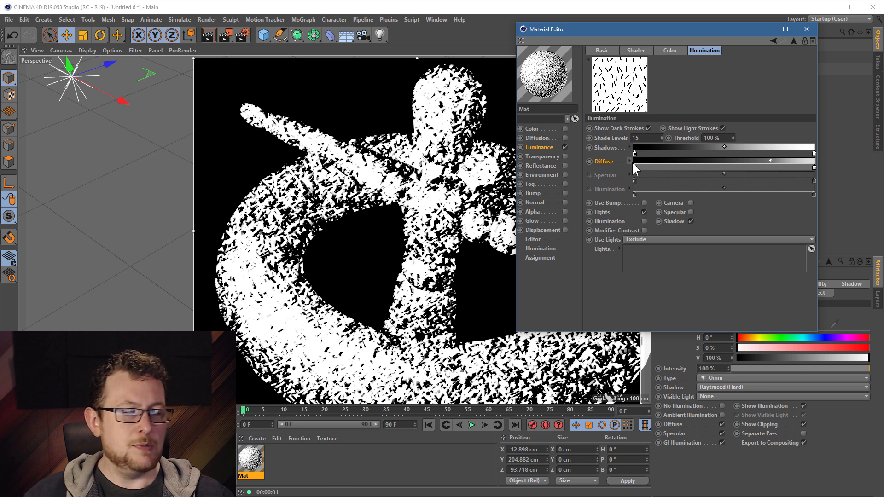
Step: Recolour the Hatch shader with Background Color value 51 %, Dark Stroke Color saturation 0 % and value 20 %, and Light Stroke Color value 88 %
{"action": "left_click", "coordinate": [670, 51]}
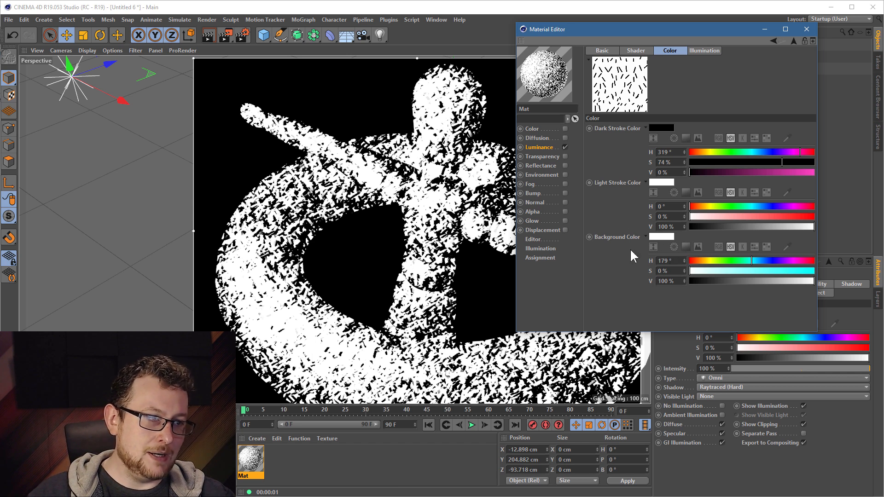
{"action": "left_click", "coordinate": [753, 281]}
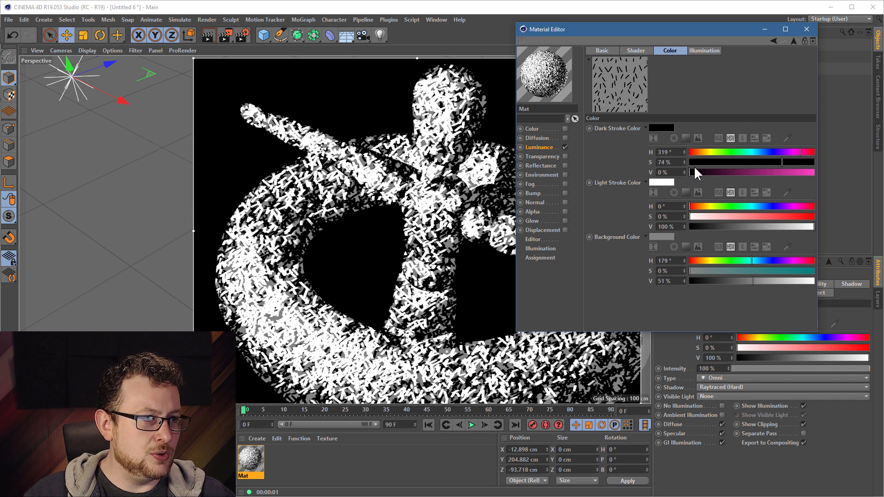
{"action": "left_click_drag", "start_coordinate": [696, 172], "coordinate": [711, 172]}
{"action": "left_click", "coordinate": [710, 162]}
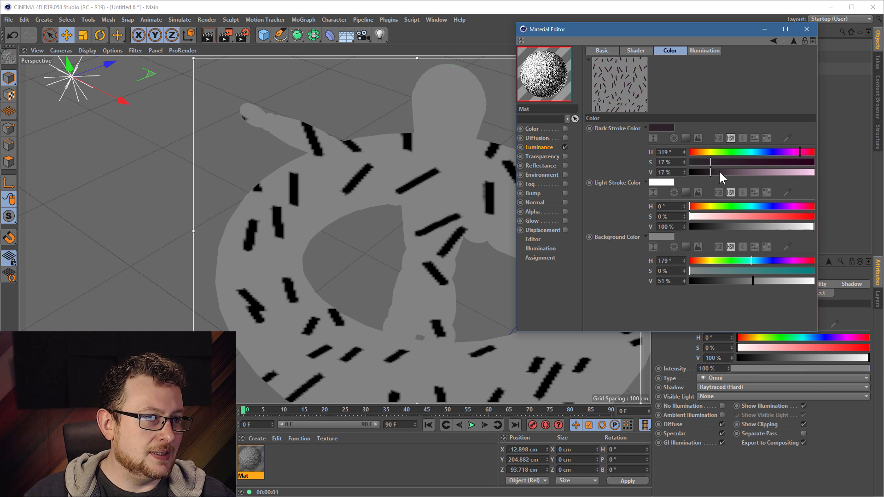
{"action": "left_click_drag", "start_coordinate": [720, 162], "coordinate": [654, 160]}
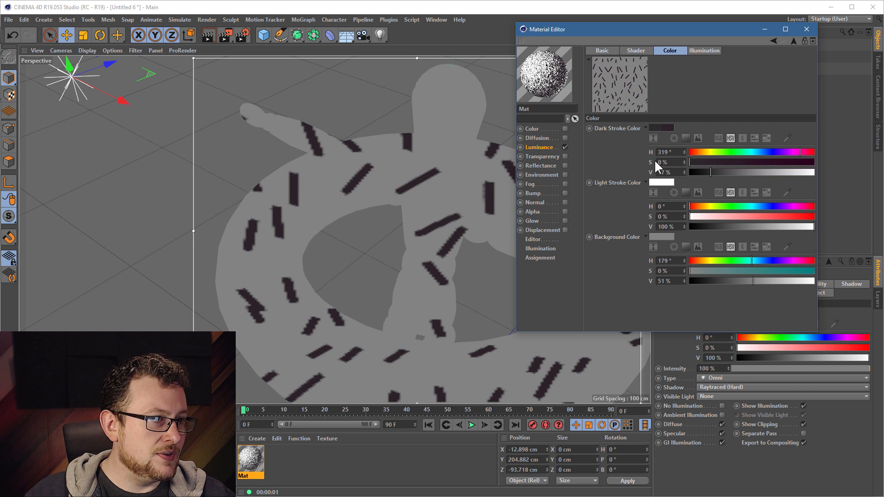
{"action": "left_click", "coordinate": [715, 172]}
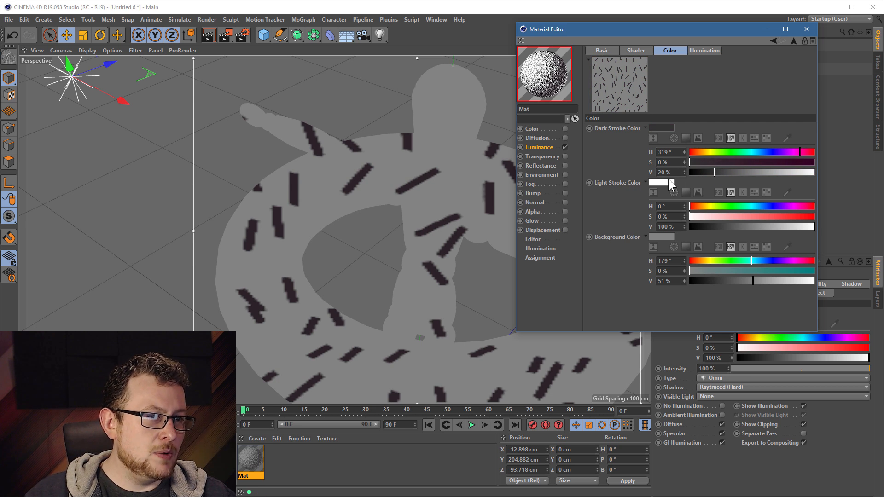
{"action": "left_click_drag", "start_coordinate": [814, 225], "coordinate": [808, 225]}
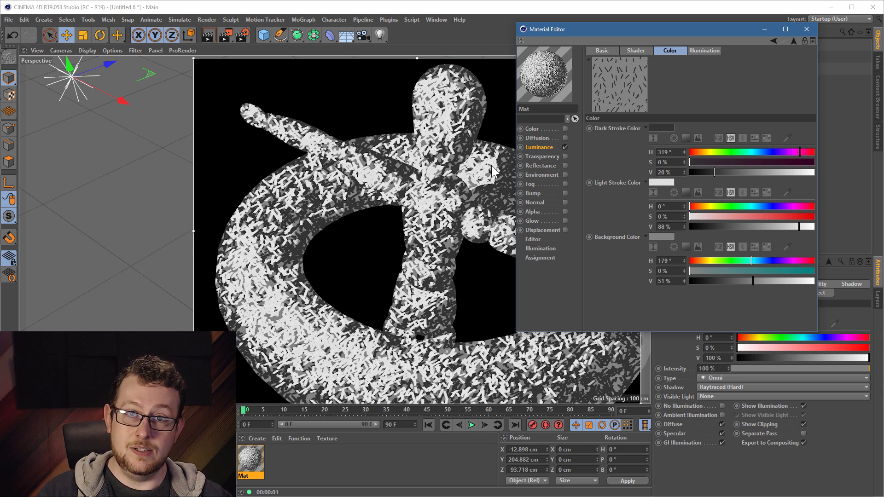
Step: Replace the Hatch shader in the material's Luminance texture with the Sketch and Toon Spots shader
{"action": "left_click", "coordinate": [694, 50]}
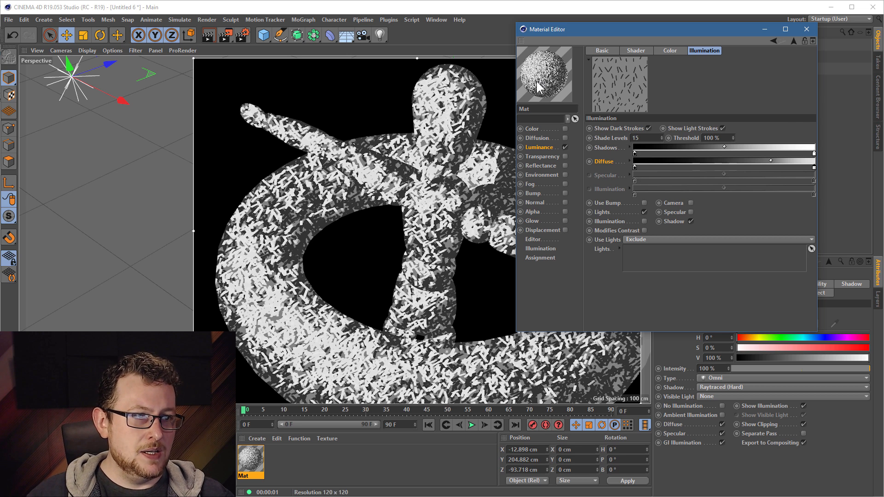
{"action": "left_click", "coordinate": [543, 147]}
{"action": "left_click", "coordinate": [635, 132]}
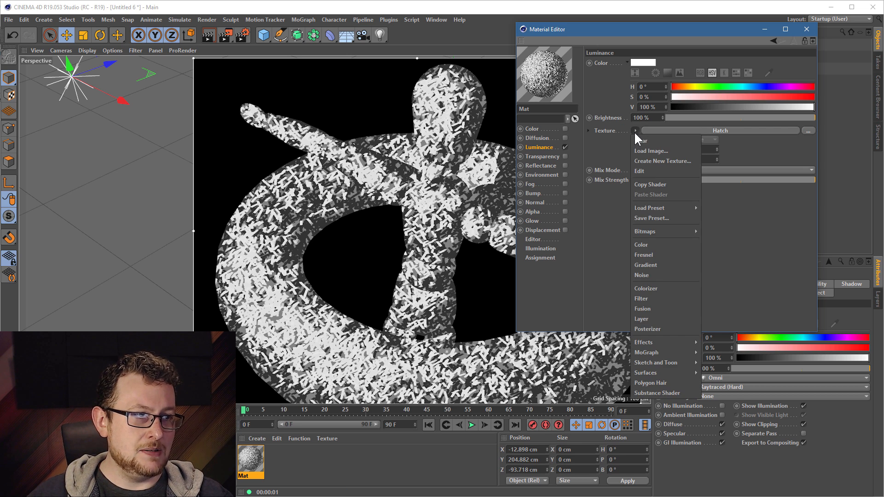
{"action": "left_click", "coordinate": [642, 138]}
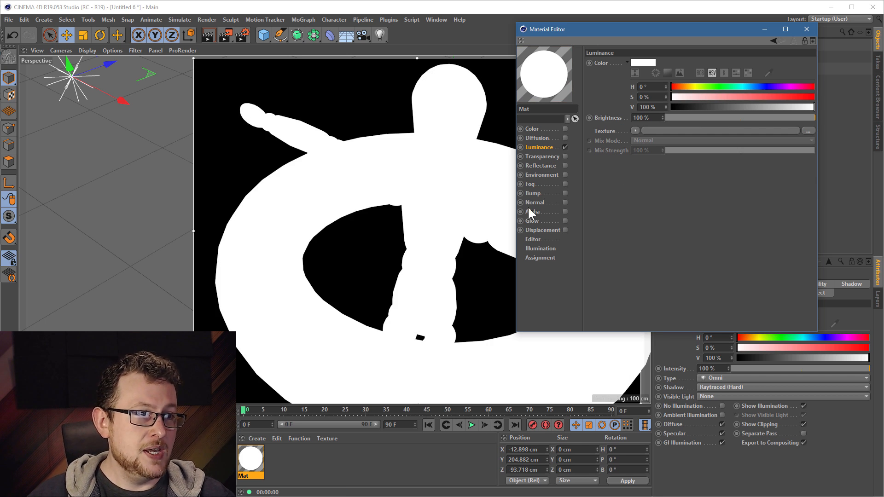
{"action": "left_click", "coordinate": [635, 132]}
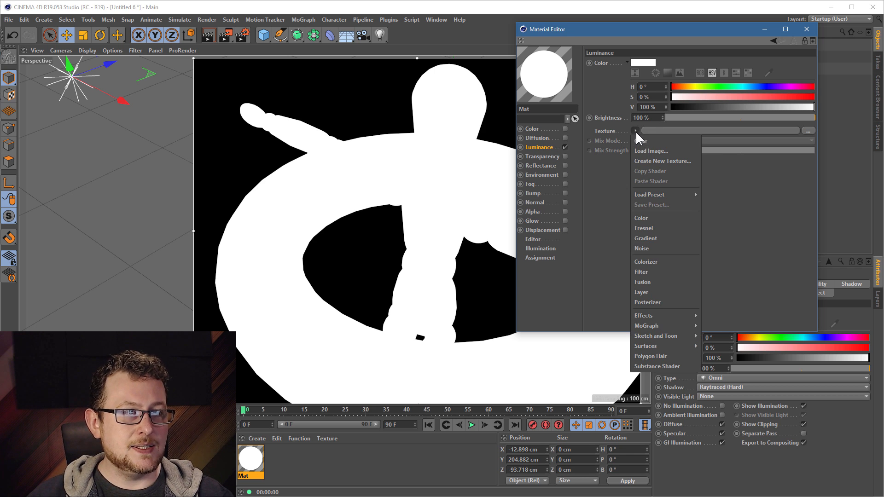
{"action": "mouse_move", "coordinate": [653, 337]}
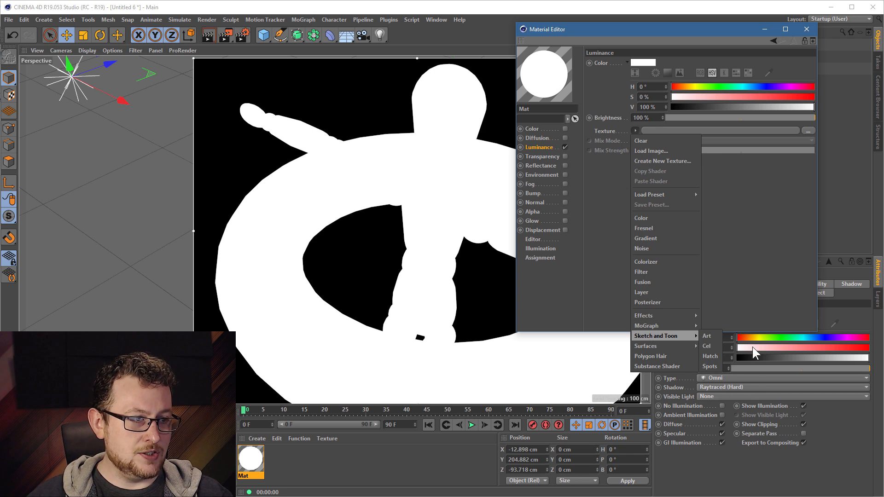
{"action": "left_click", "coordinate": [718, 368]}
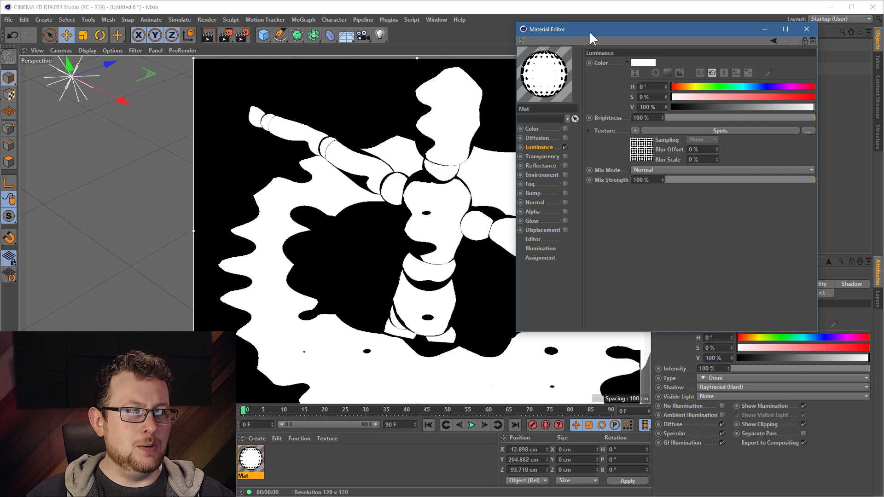
Step: Nudge the light to about X -12.474, Y 203.056, Z -95.197 cm, with the Material Editor moved clear of the figure
{"action": "left_click_drag", "start_coordinate": [590, 31], "coordinate": [650, 28]}
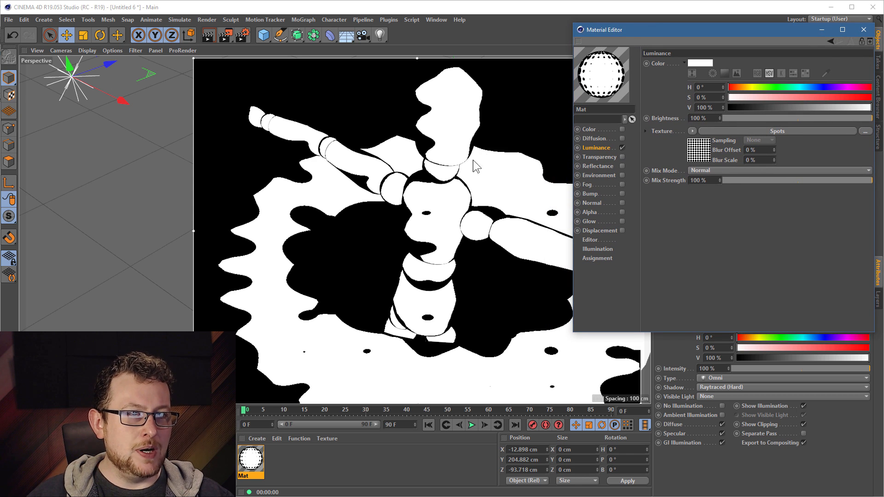
{"action": "left_click_drag", "start_coordinate": [490, 184], "coordinate": [305, 164]}
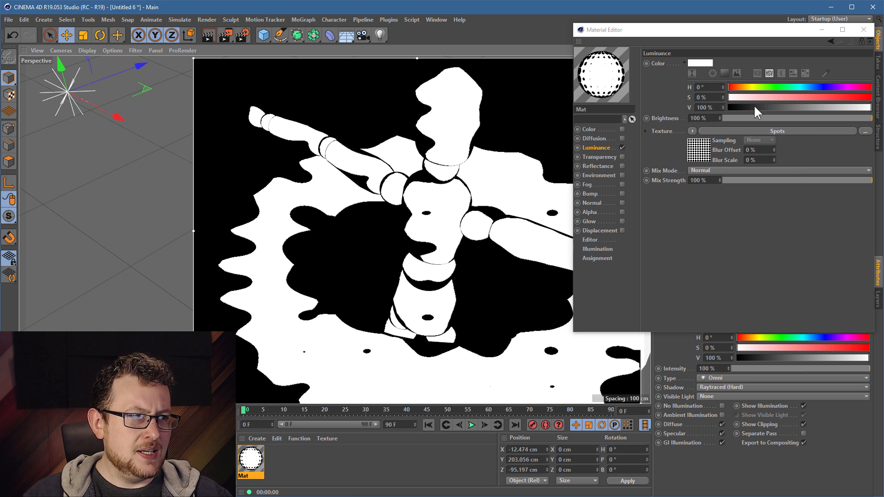
Step: Open the Spots shader's settings in the Luminance texture, collapse the Gap and Spot Color controls, and set Scale to 10 %
{"action": "left_click", "coordinate": [778, 131]}
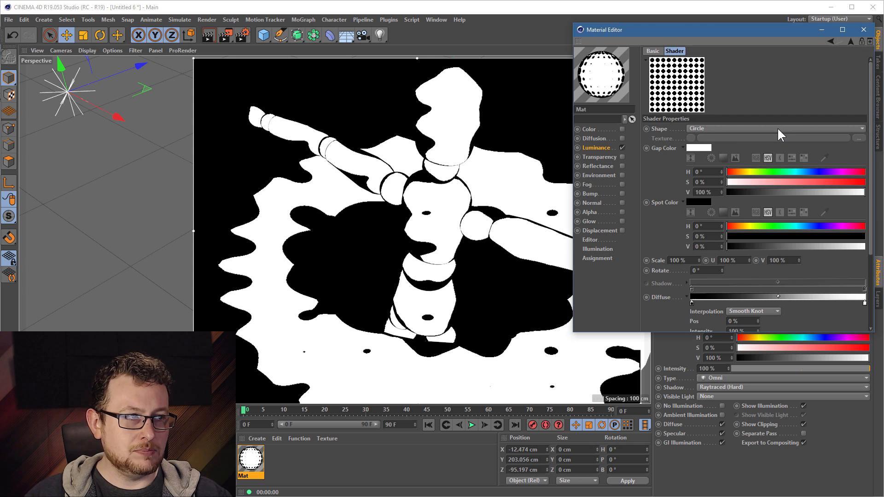
{"action": "left_click", "coordinate": [684, 147]}
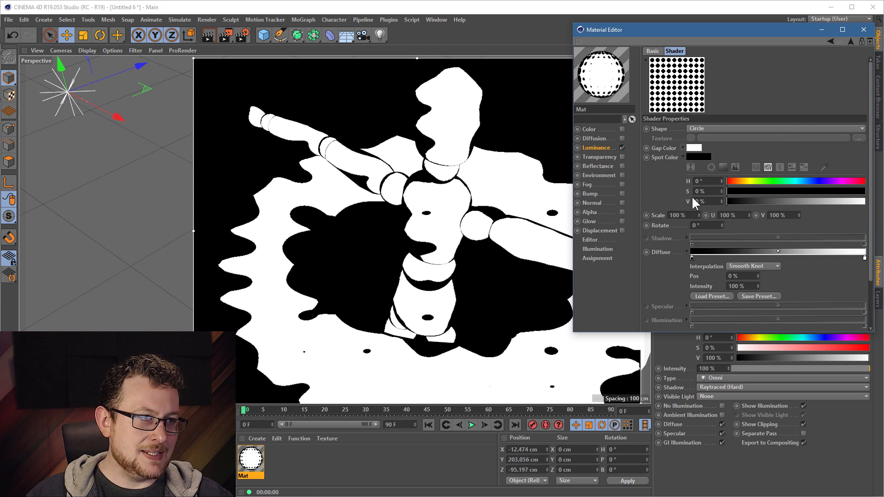
{"action": "left_click", "coordinate": [685, 157]}
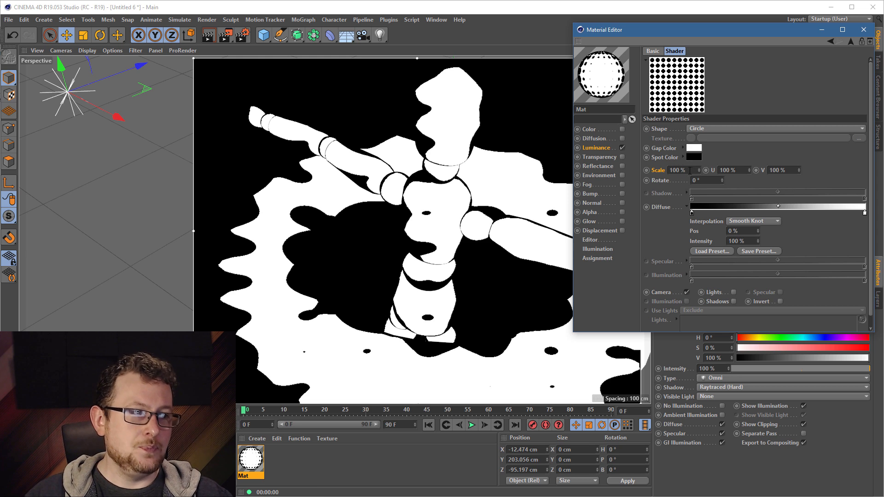
{"action": "left_click_drag", "start_coordinate": [690, 171], "coordinate": [671, 175]}
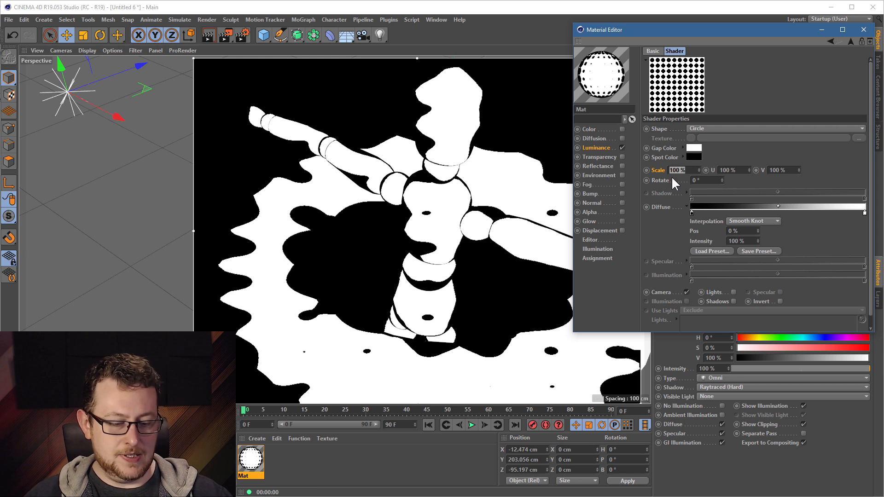
{"action": "type", "text": "1"}
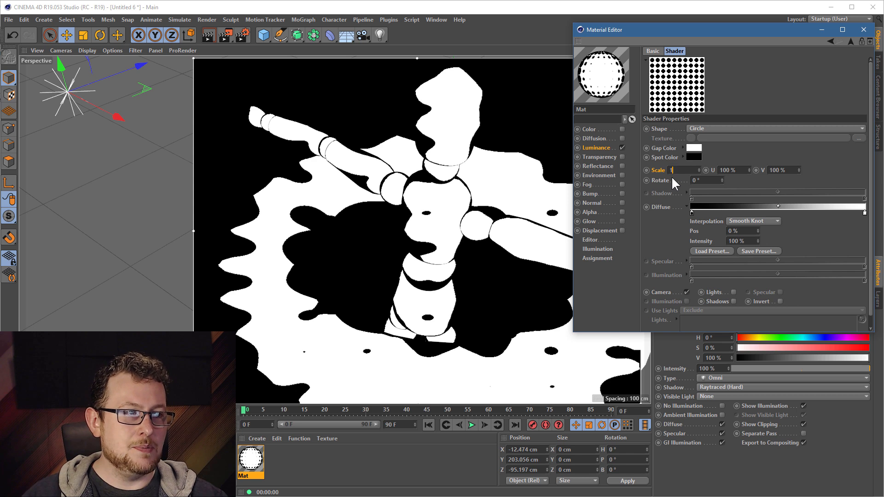
{"action": "type", "text": "0"}
{"action": "key", "text": "Return"}
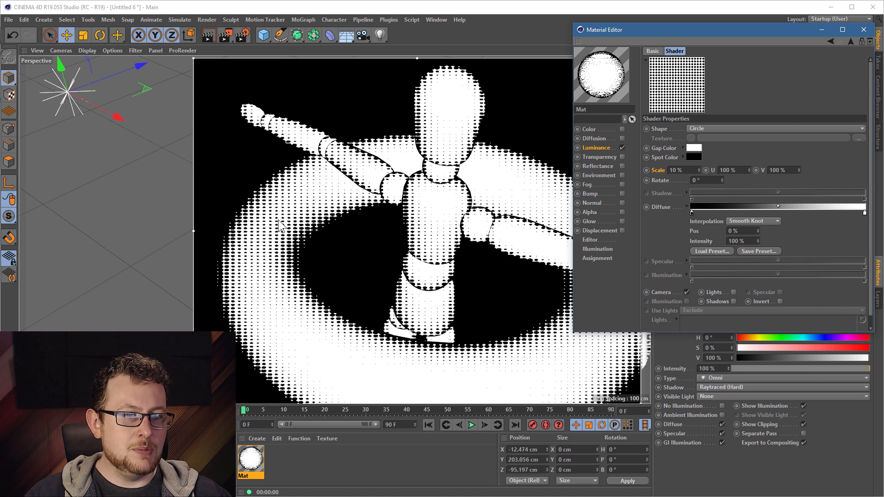
Step: Set the Spots shader's Scale to 20 % and its U scale to 65 %
{"action": "double_click", "coordinate": [689, 170]}
{"action": "type", "text": "20"}
{"action": "key", "text": "Return"}
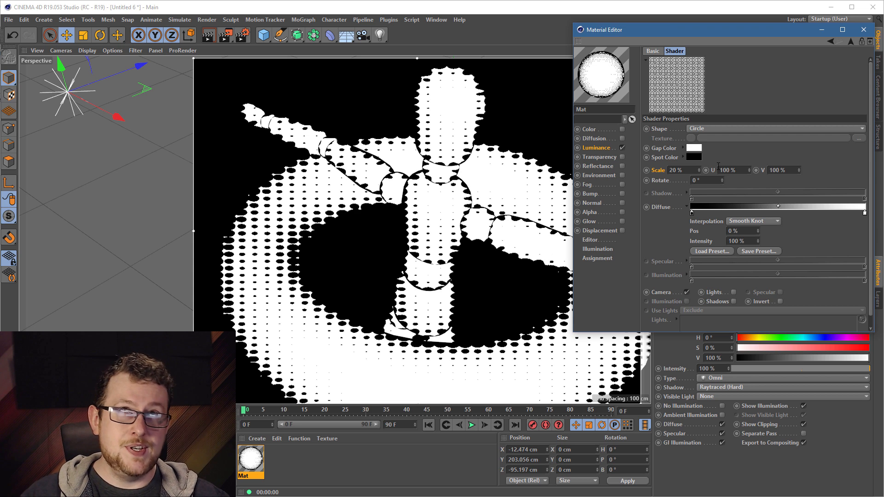
{"action": "left_click", "coordinate": [742, 170]}
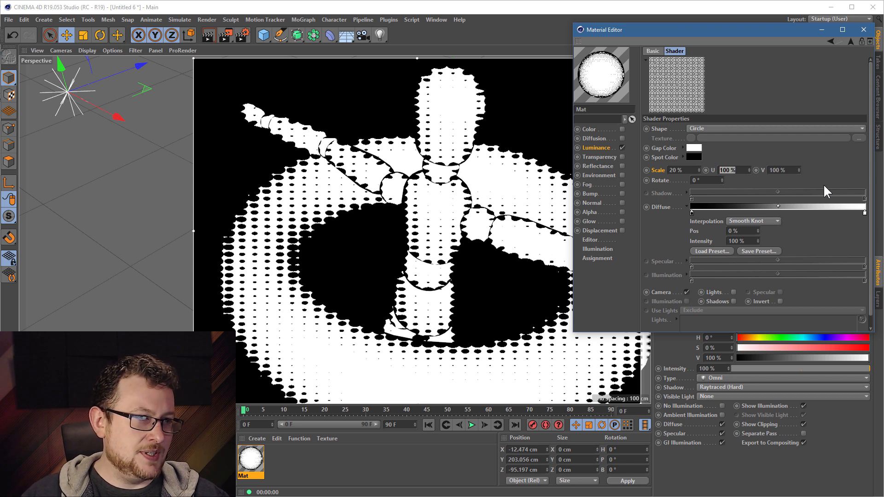
{"action": "type", "text": "65"}
{"action": "key", "text": "Return"}
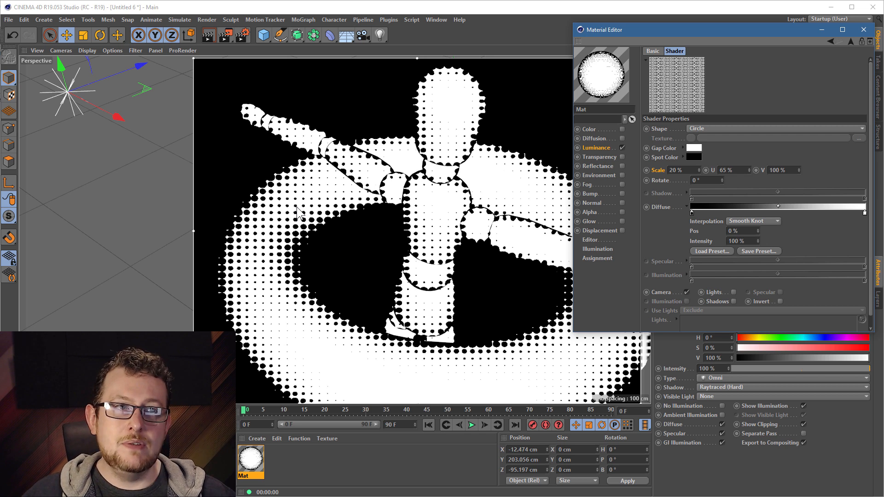
Step: Set the render's Anti-Aliasing to Best and close the render settings
{"action": "left_click", "coordinate": [244, 35]}
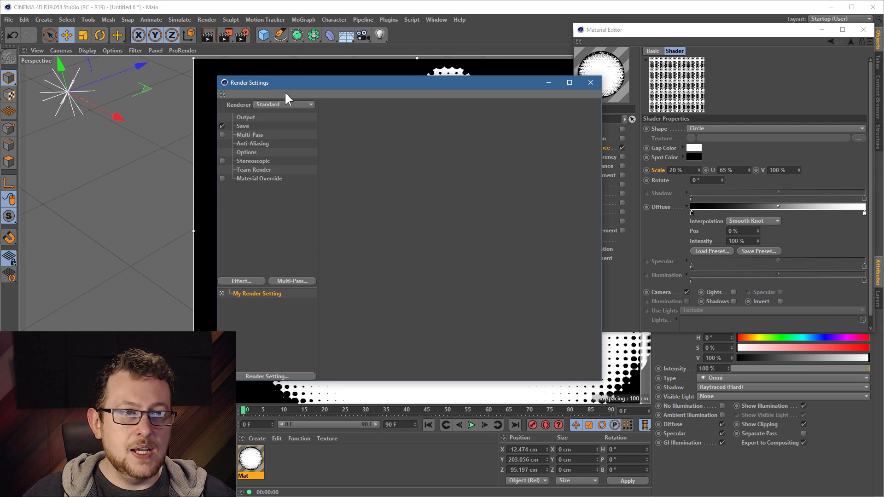
{"action": "left_click", "coordinate": [252, 146]}
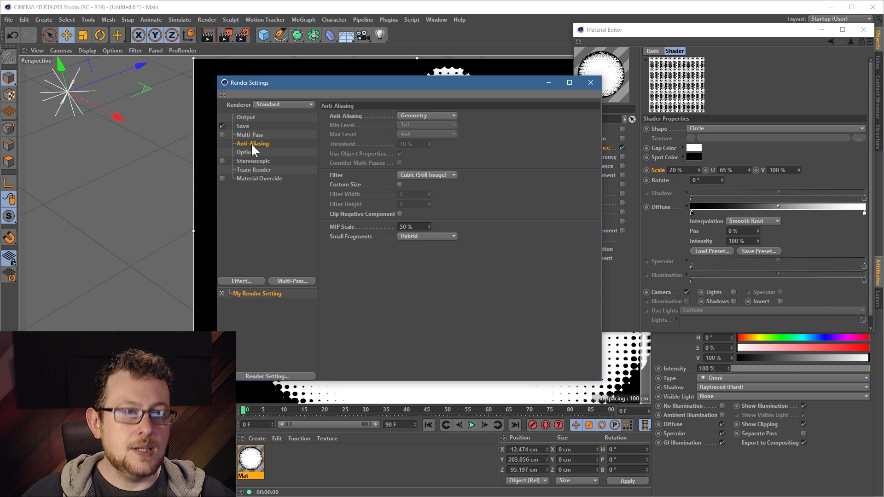
{"action": "left_click", "coordinate": [440, 116]}
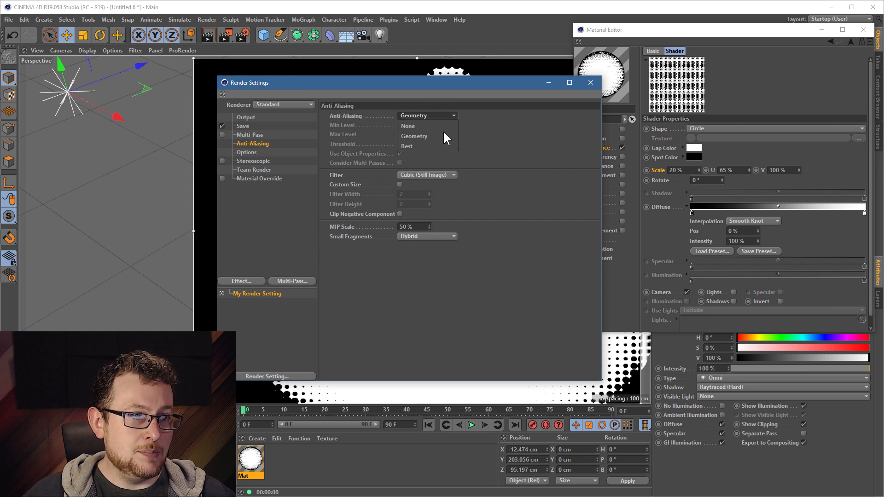
{"action": "left_click", "coordinate": [429, 146]}
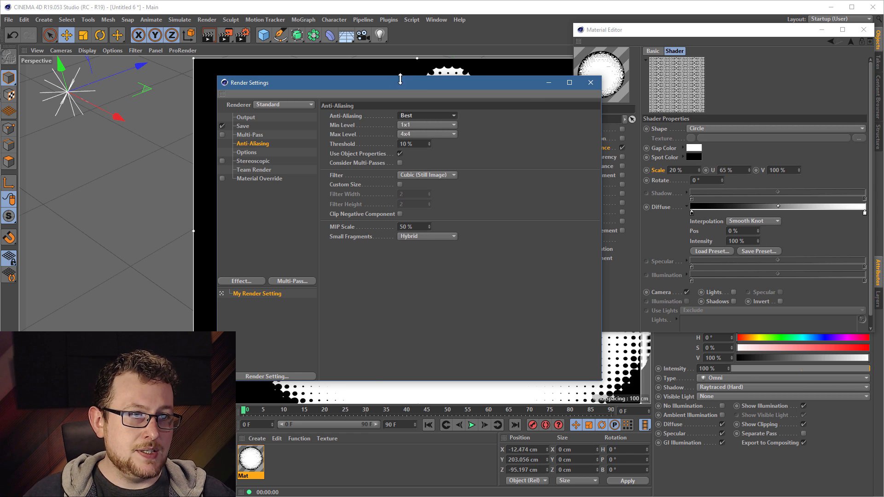
{"action": "left_click_drag", "start_coordinate": [401, 82], "coordinate": [659, 115]}
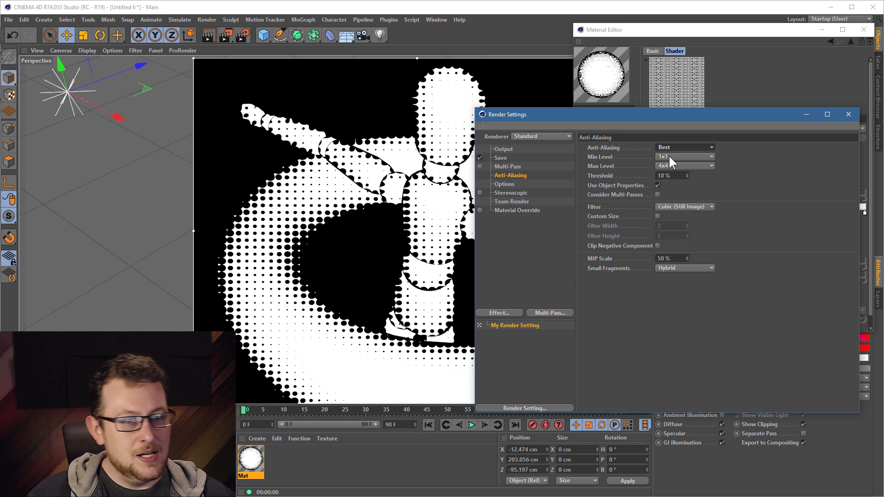
{"action": "left_click", "coordinate": [602, 157]}
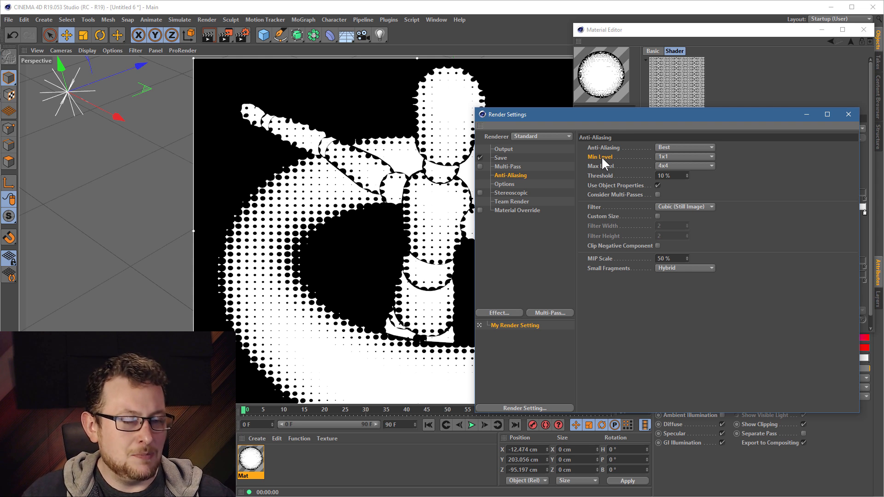
{"action": "left_click", "coordinate": [848, 114]}
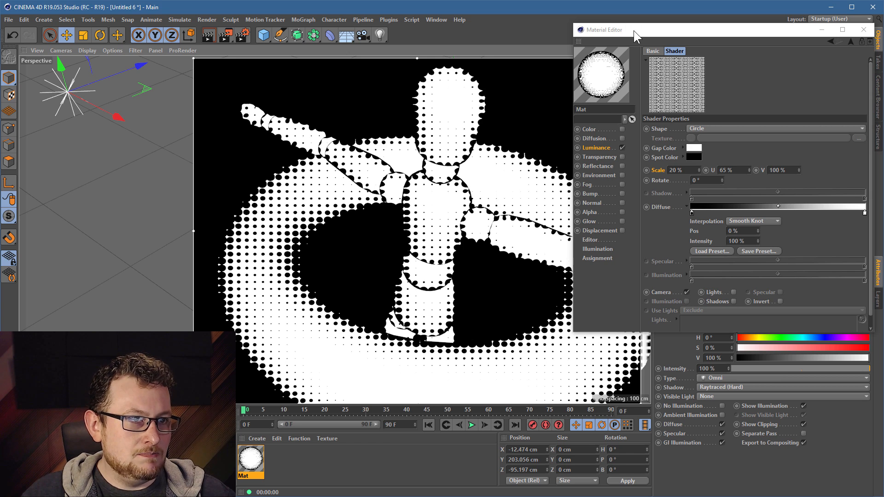
Step: Move the Material Editor and set the Spots shader's overall Scale to 10 %
{"action": "left_click_drag", "start_coordinate": [633, 30], "coordinate": [558, 55]}
{"action": "left_click", "coordinate": [601, 195]}
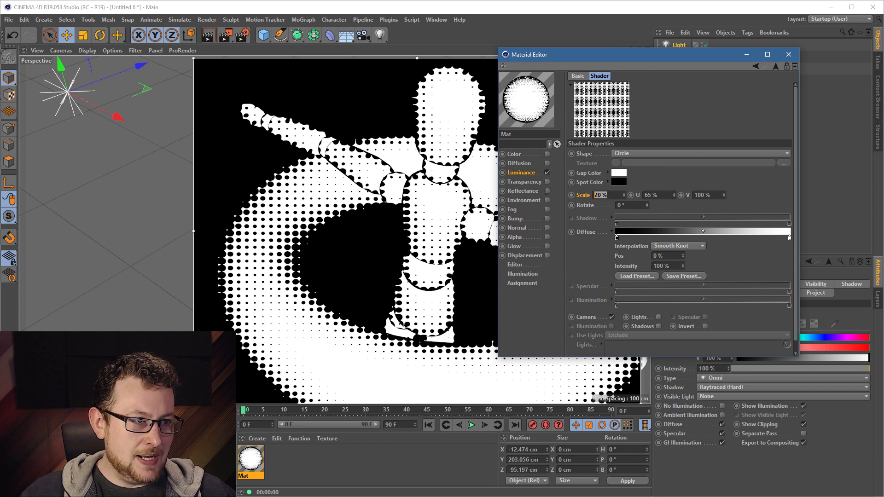
{"action": "type", "text": "10"}
{"action": "key", "text": "Return"}
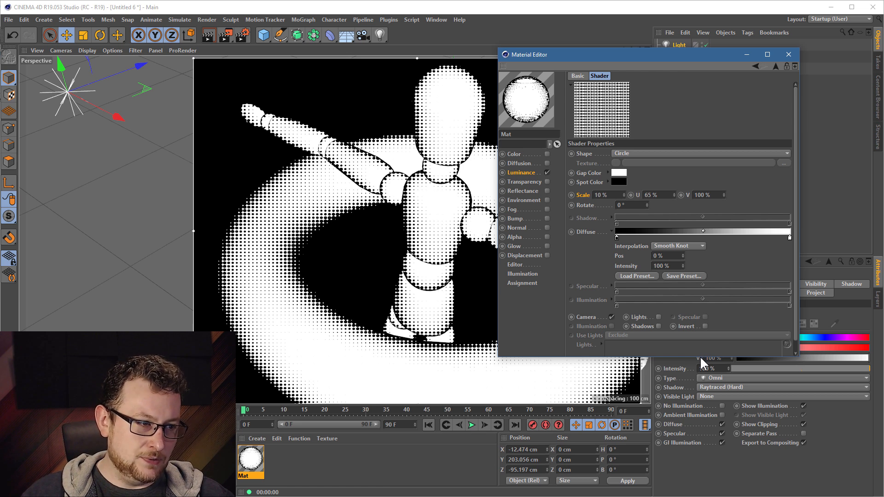
Step: Drive the Spots shader by scene lighting: turn Camera off, and turn Lights and Shadows on
{"action": "left_click_drag", "start_coordinate": [700, 357], "coordinate": [700, 406]}
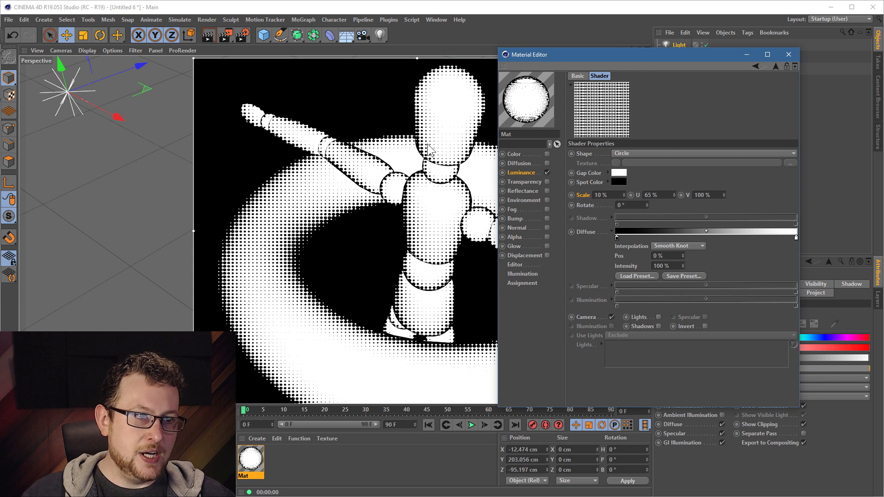
{"action": "left_click", "coordinate": [612, 317]}
{"action": "left_click", "coordinate": [659, 317]}
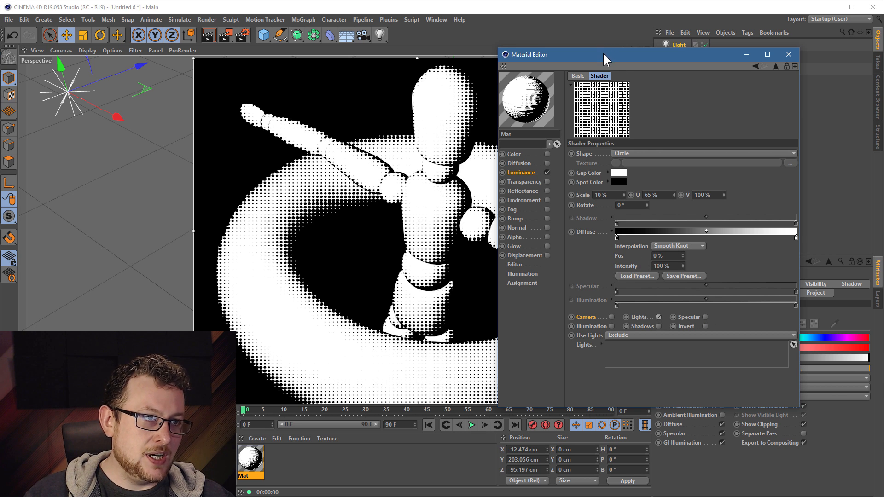
{"action": "left_click_drag", "start_coordinate": [604, 54], "coordinate": [688, 37]}
{"action": "left_click", "coordinate": [742, 308]}
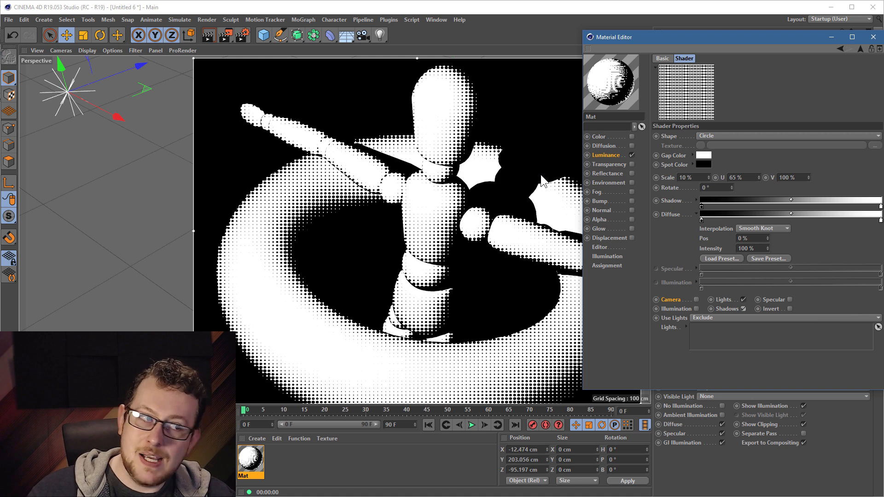
{"action": "left_click", "coordinate": [677, 308]}
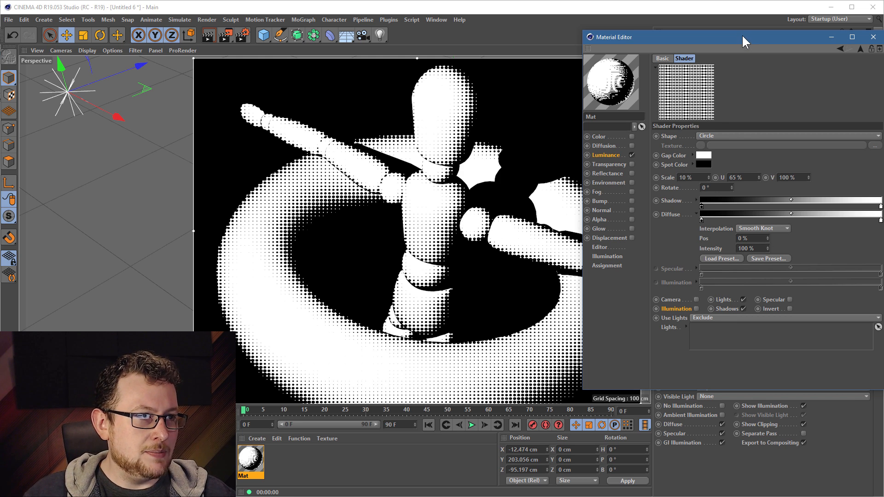
Step: Try the Diamond spot shape with Scale 20 %, followed by the Square shape
{"action": "left_click_drag", "start_coordinate": [742, 35], "coordinate": [682, 40]}
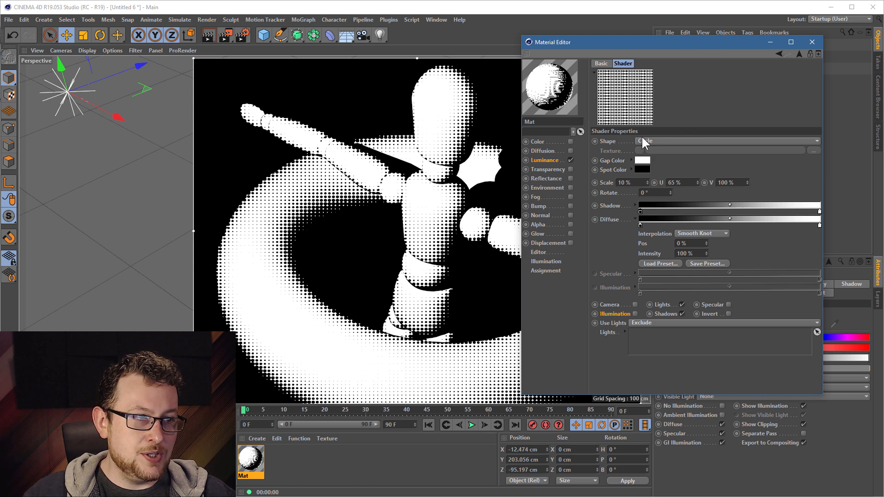
{"action": "left_click", "coordinate": [660, 140]}
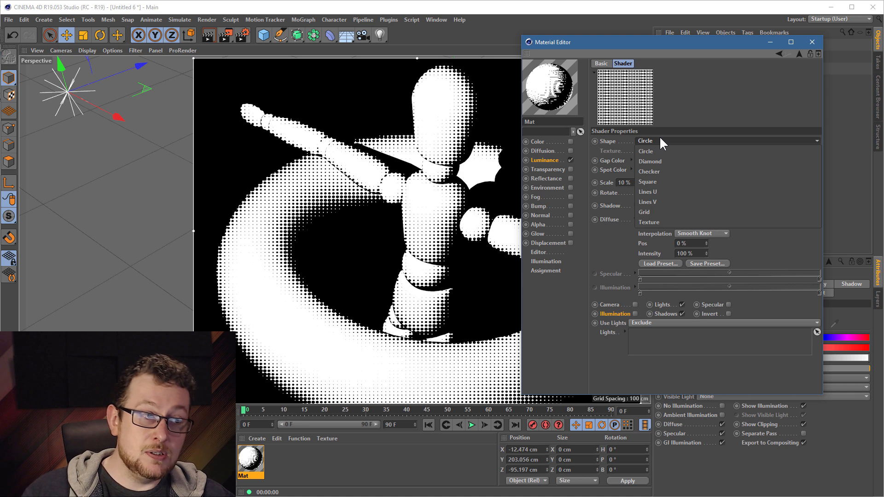
{"action": "left_click", "coordinate": [668, 162]}
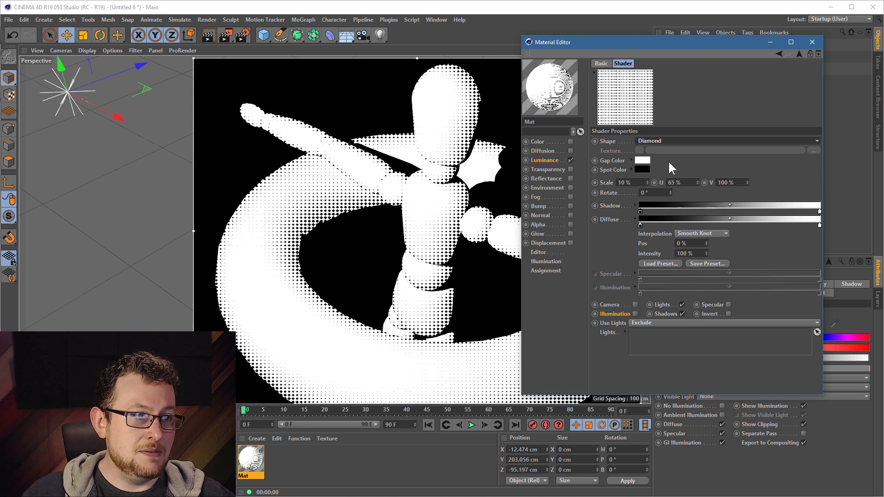
{"action": "left_click_drag", "start_coordinate": [633, 183], "coordinate": [528, 166]}
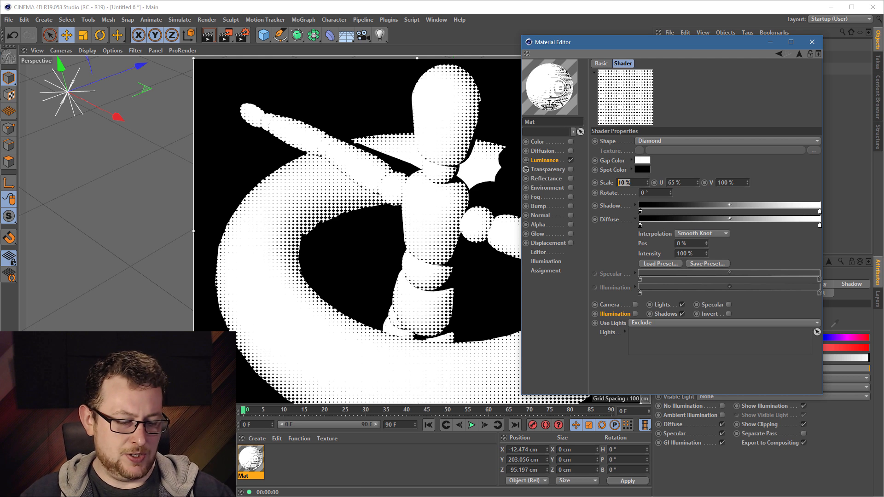
{"action": "type", "text": "20"}
{"action": "key", "text": "Return"}
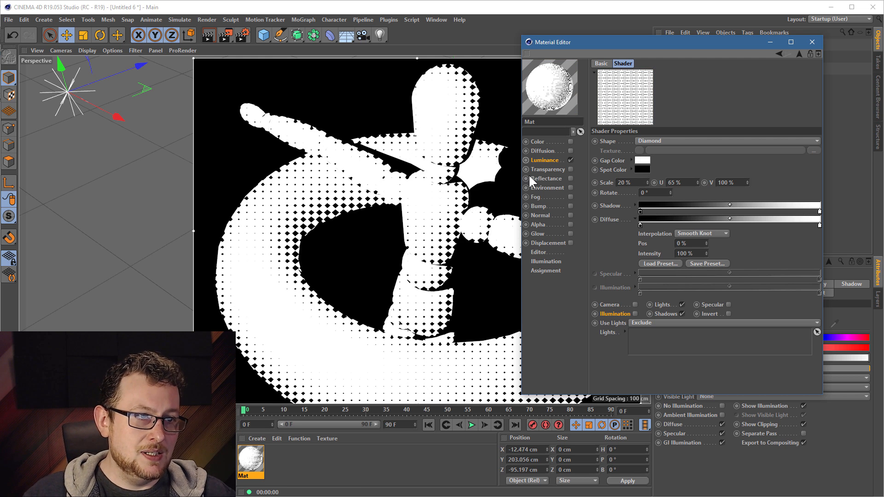
{"action": "left_click", "coordinate": [662, 140]}
{"action": "left_click", "coordinate": [676, 180]}
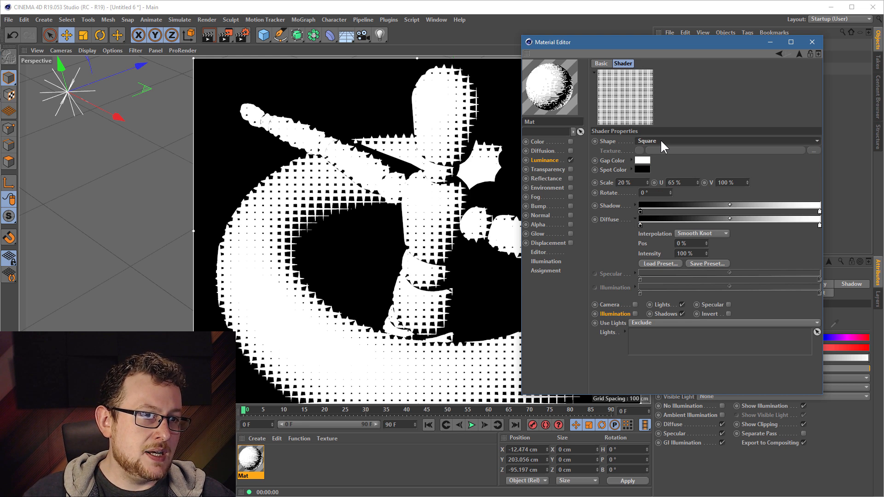
Step: Set the Spots shader's Shape to Lines U with a Scale of 5 %
{"action": "left_click", "coordinate": [661, 139]}
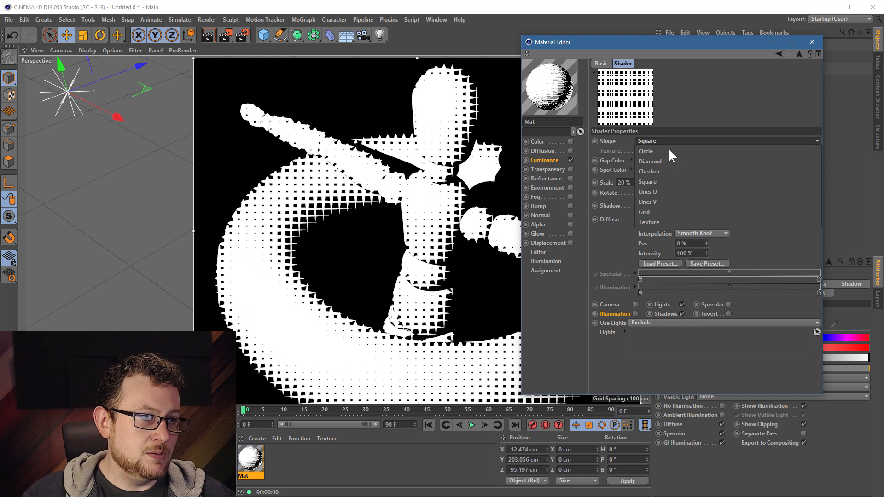
{"action": "left_click", "coordinate": [660, 189]}
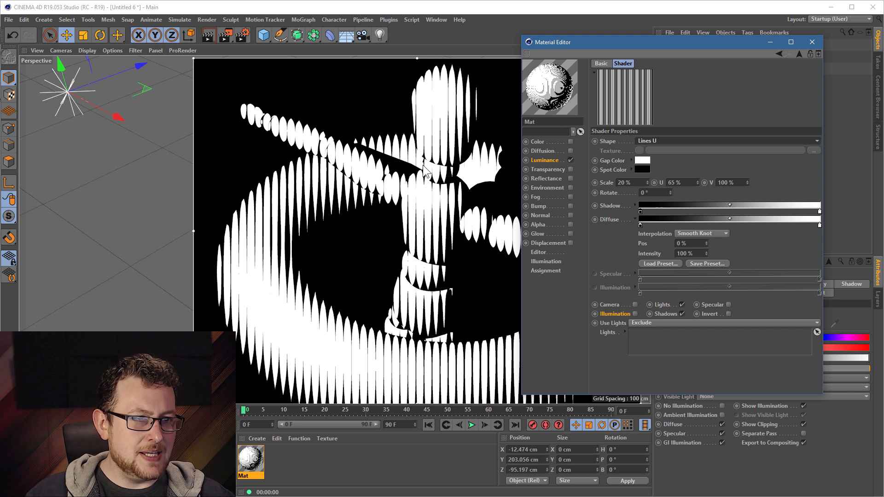
{"action": "left_click_drag", "start_coordinate": [634, 182], "coordinate": [522, 167]}
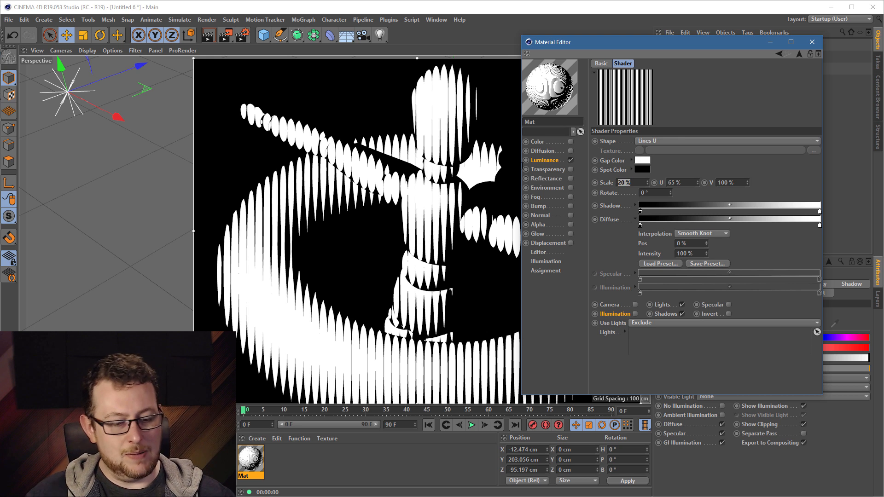
{"action": "type", "text": "5"}
{"action": "key", "text": "Return"}
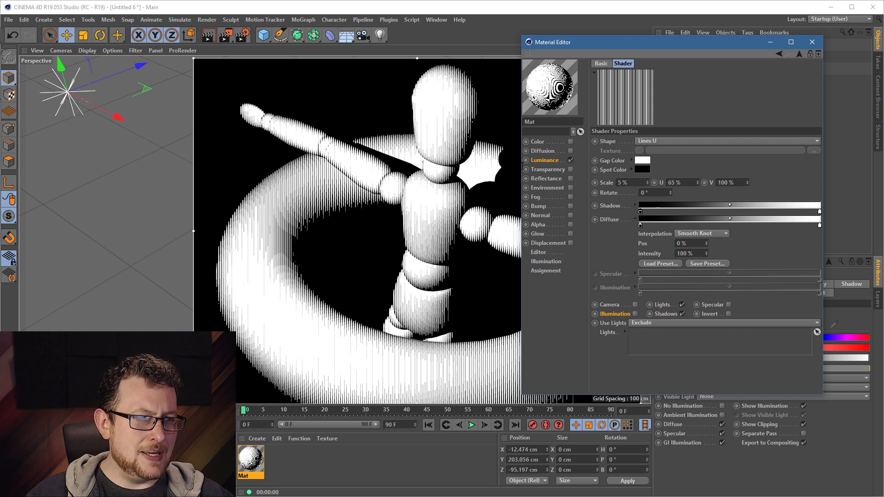
Step: Raise the render's anti-aliasing Min Level to 2x2, with the Render Settings window moved clear of the figure
{"action": "left_click", "coordinate": [242, 35]}
{"action": "left_click_drag", "start_coordinate": [584, 115], "coordinate": [597, 39]}
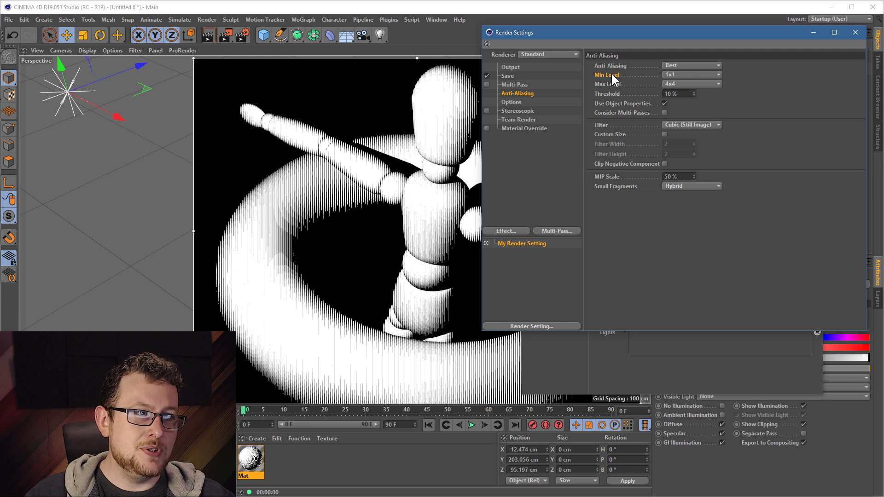
{"action": "left_click", "coordinate": [687, 69]}
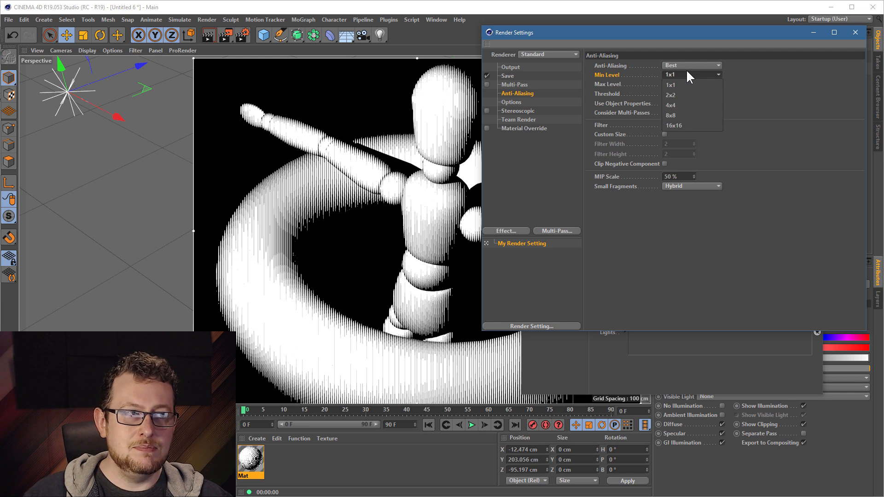
{"action": "left_click", "coordinate": [693, 96]}
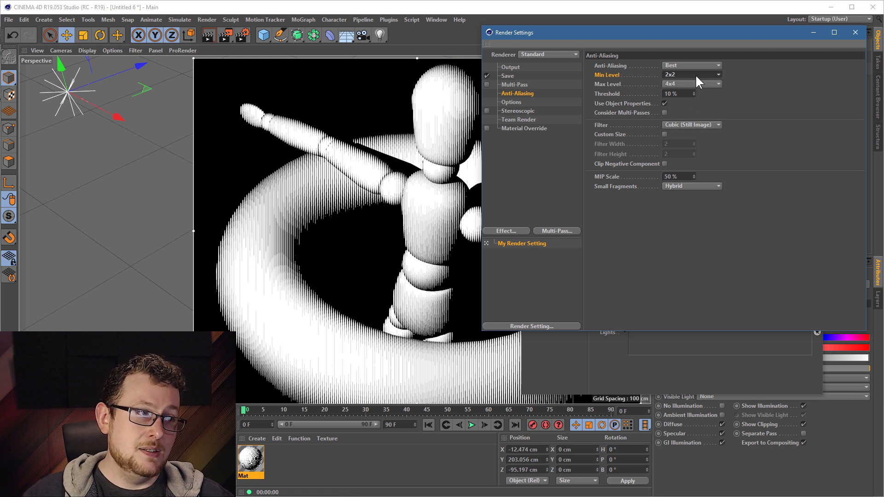
Step: Raise the anti-aliasing Min Level to 4x4, followed by setting both Max Level and Min Level to 8x8
{"action": "left_click", "coordinate": [695, 74]}
{"action": "left_click", "coordinate": [703, 106]}
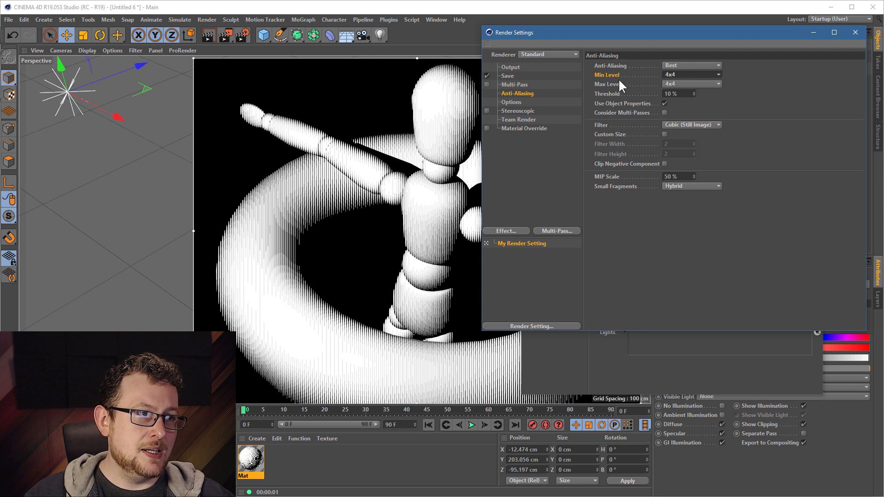
{"action": "left_click", "coordinate": [709, 83]}
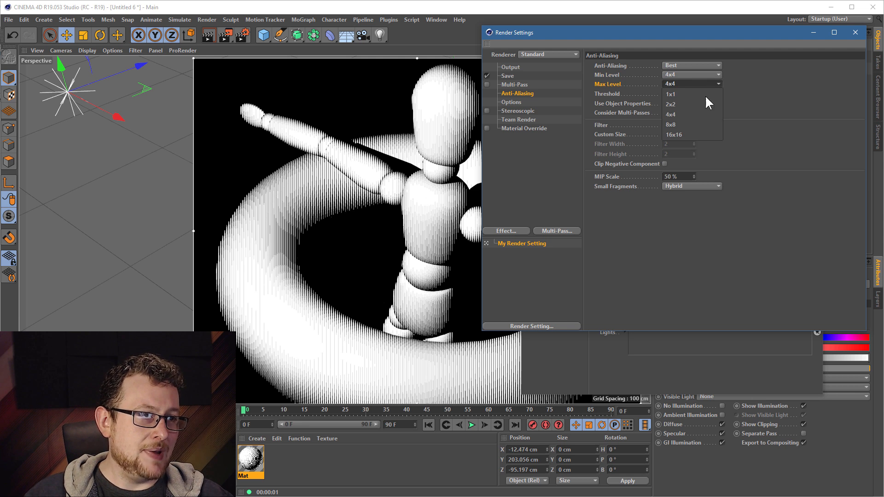
{"action": "left_click", "coordinate": [697, 123]}
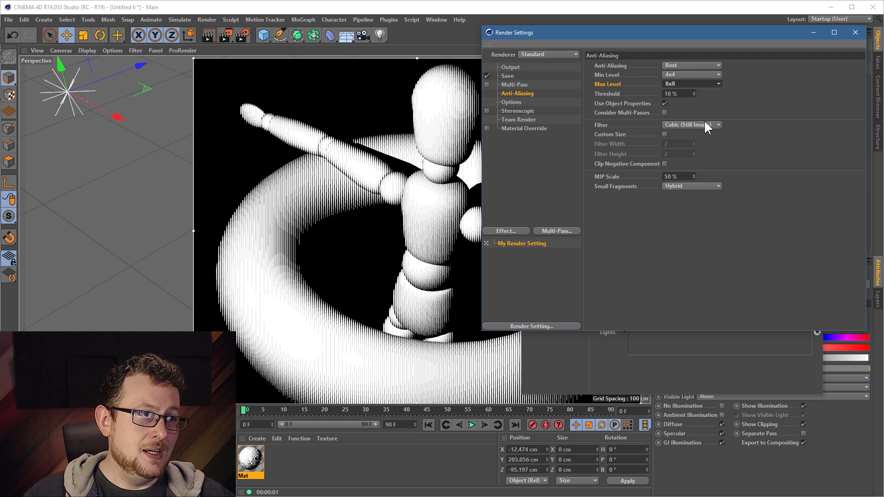
{"action": "left_click", "coordinate": [681, 73]}
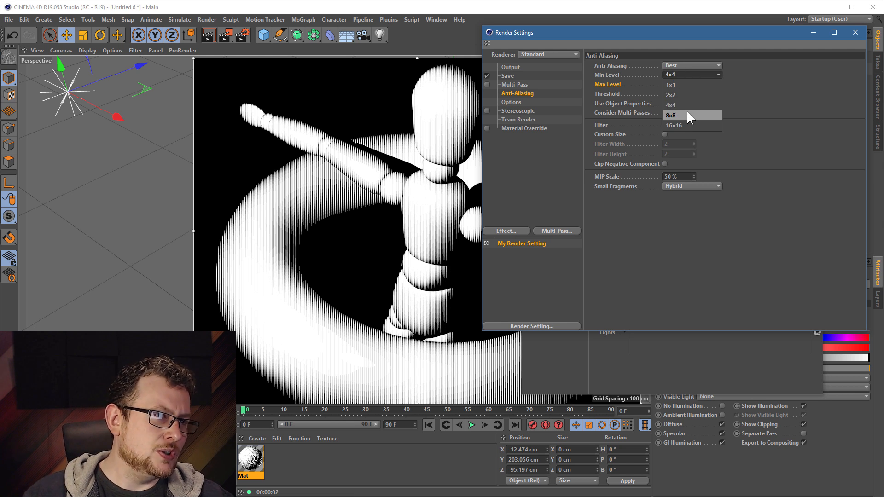
{"action": "left_click", "coordinate": [688, 112]}
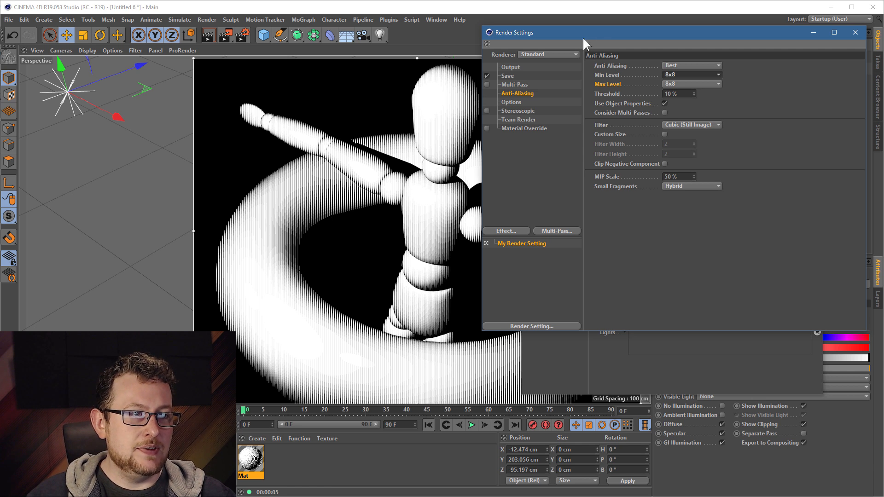
Step: Move the Render Settings window clear of the figure and compare Geometry anti-aliasing in the render preview, returning to Best
{"action": "left_click_drag", "start_coordinate": [587, 40], "coordinate": [668, 121]}
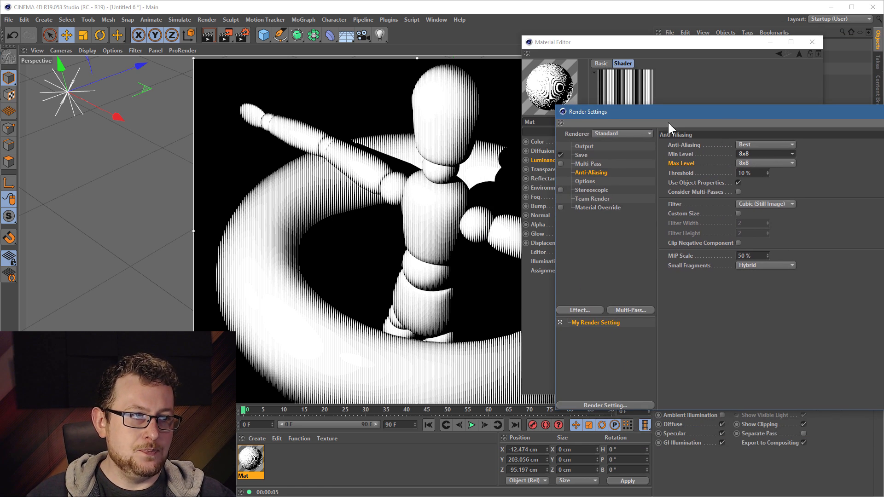
{"action": "left_click", "coordinate": [743, 145]}
{"action": "left_click", "coordinate": [769, 161]}
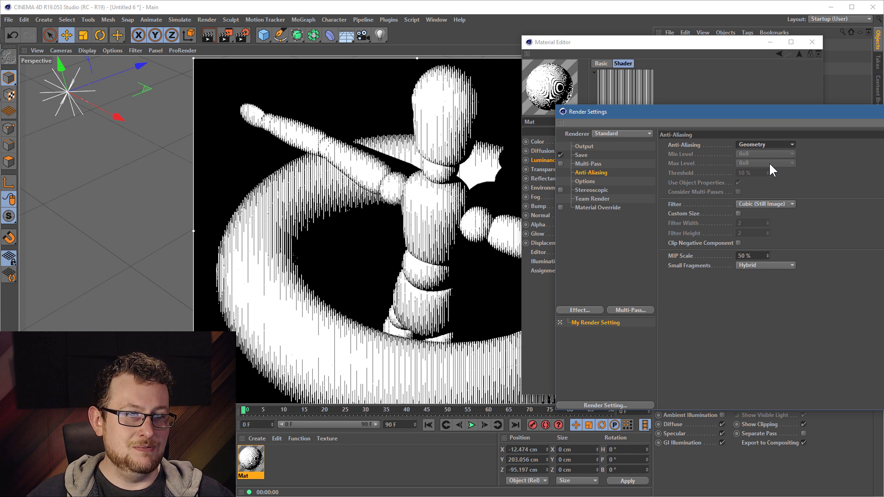
{"action": "left_click", "coordinate": [760, 145]}
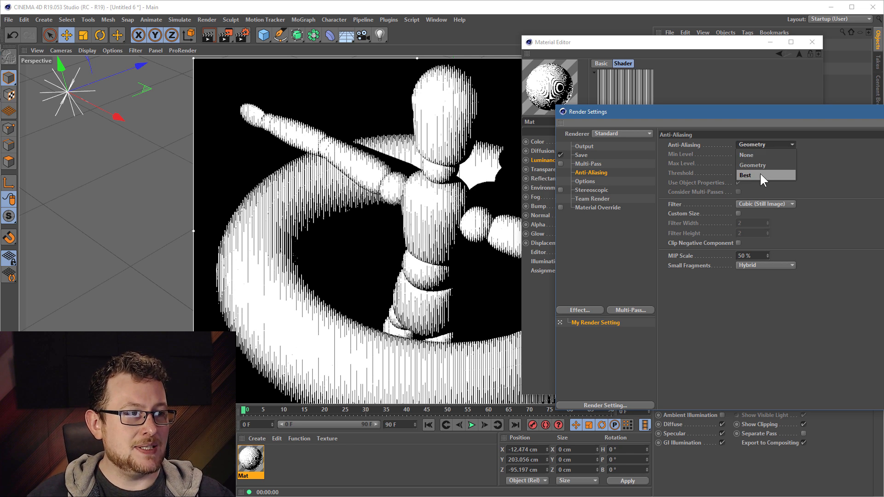
{"action": "left_click", "coordinate": [760, 172]}
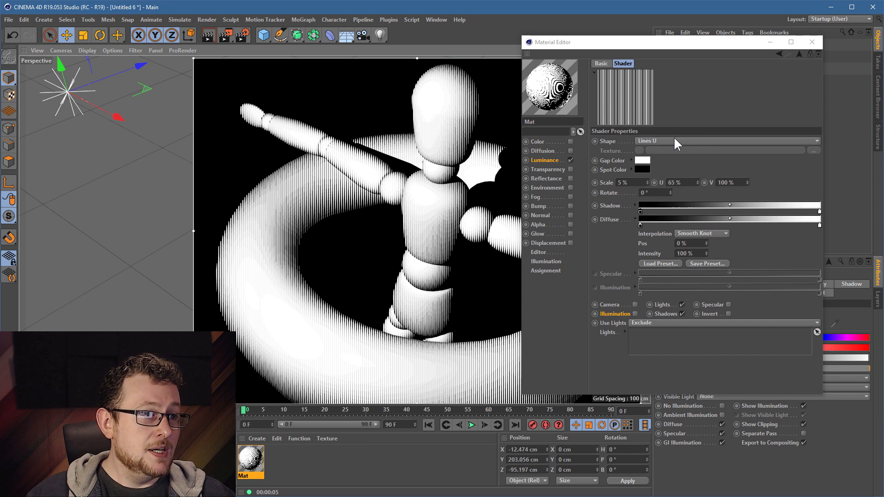
{"action": "left_click", "coordinate": [675, 140]}
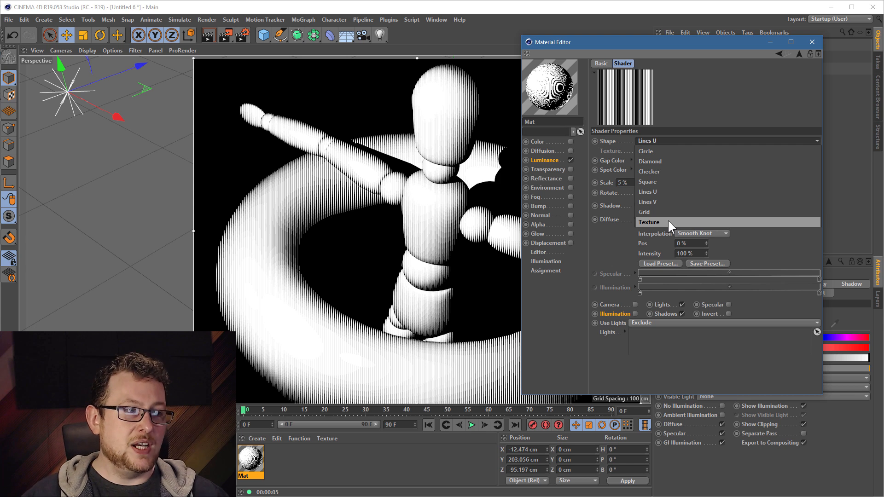
{"action": "left_click", "coordinate": [618, 245]}
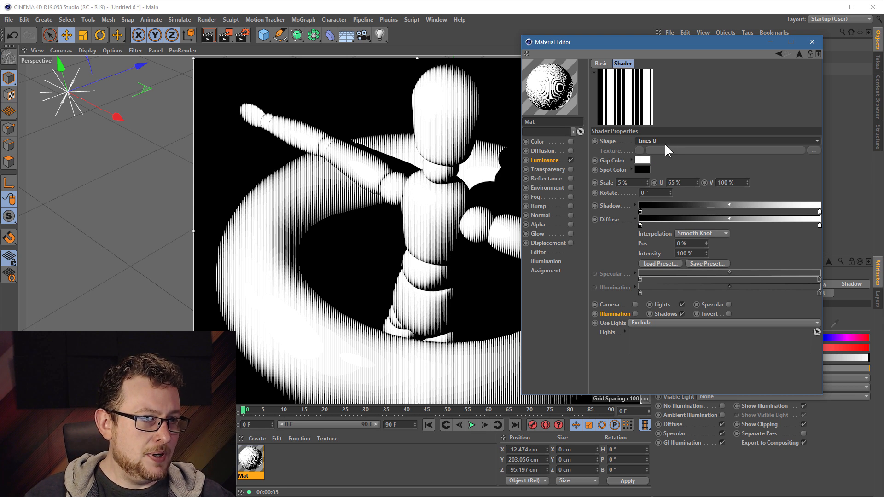